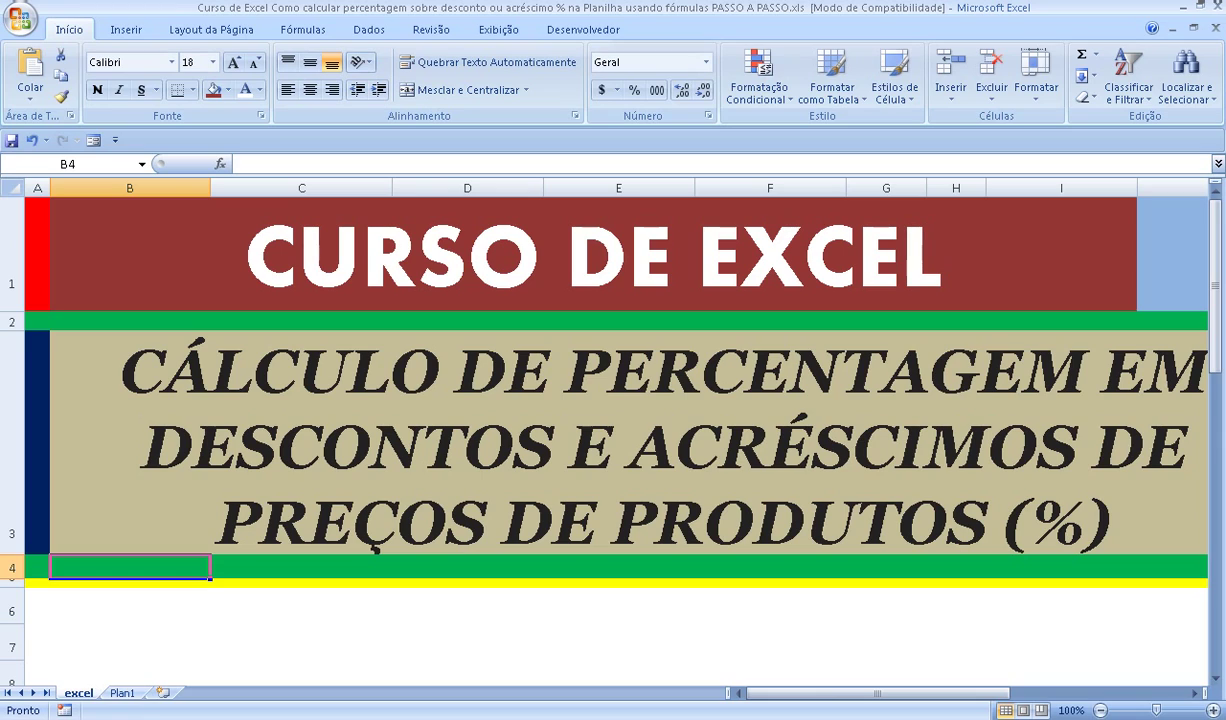
Make row 3 with the percentage-calculation title slightly taller, pushing the green band down.
{"action": "left_click", "coordinate": [1164, 260]}
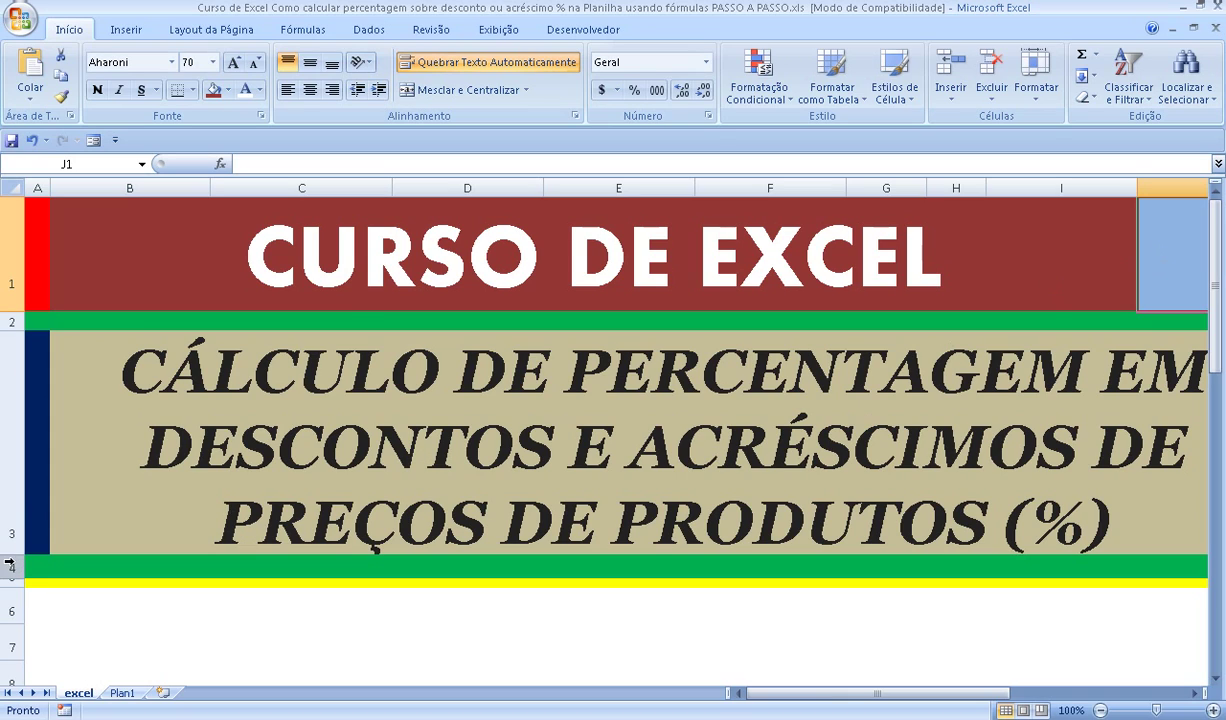
{"action": "left_click_drag", "start_coordinate": [12, 555], "coordinate": [15, 566]}
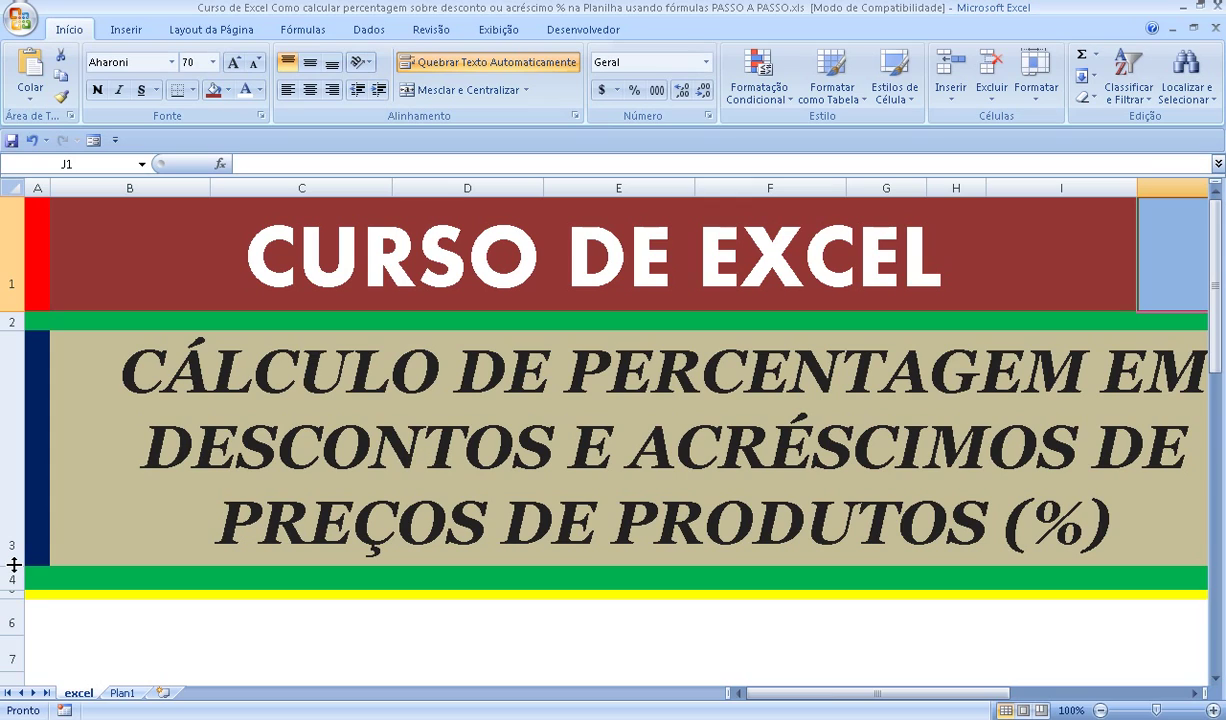
Enter the header MERCADORIA in cell B7.
{"action": "left_click", "coordinate": [145, 645]}
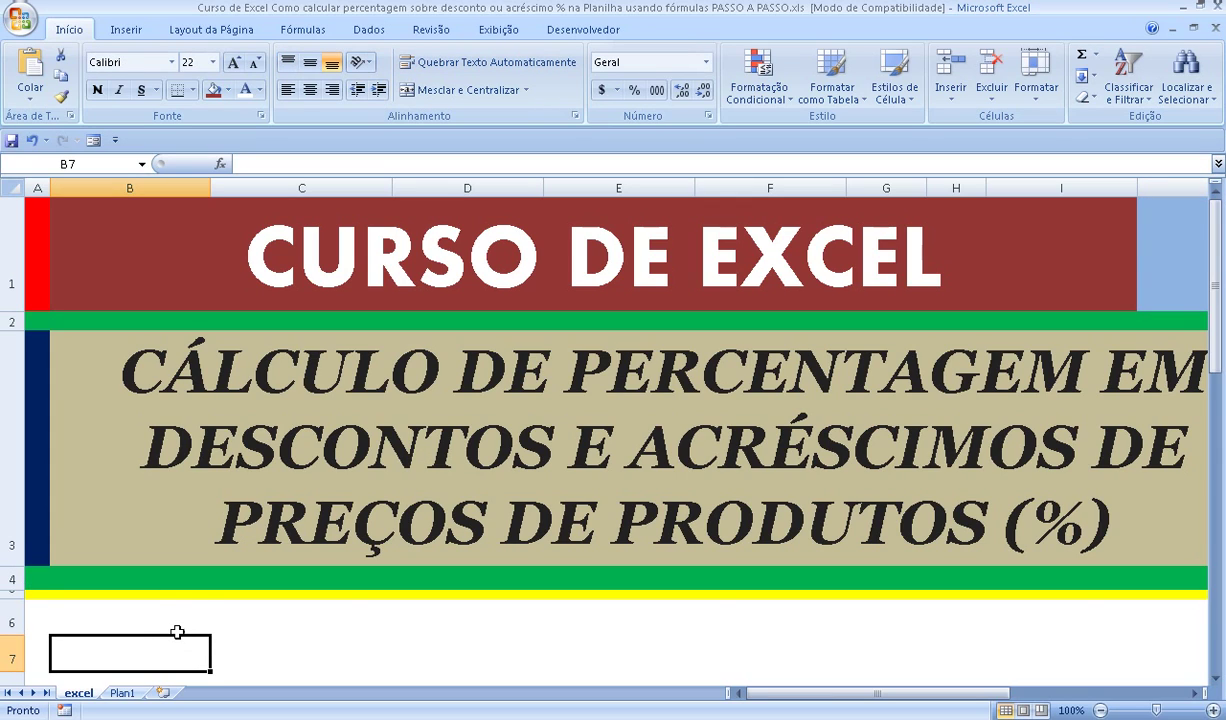
{"action": "type", "text": "M"}
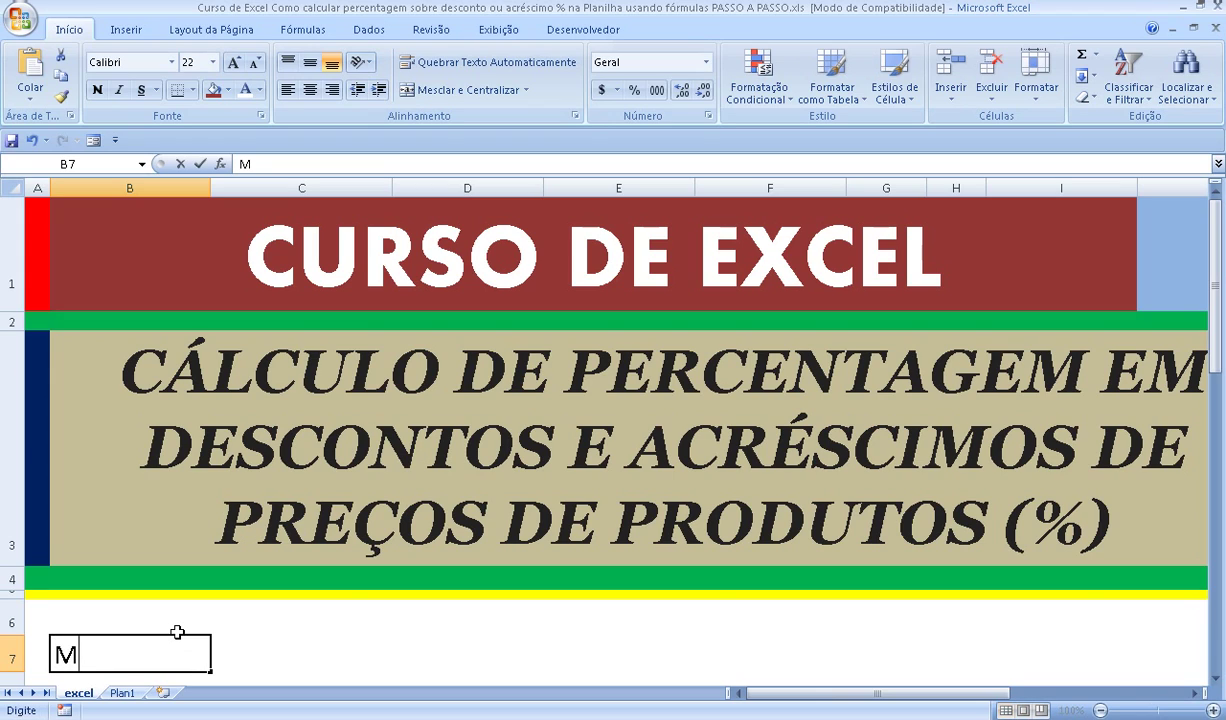
{"action": "type", "text": "ERCADO"}
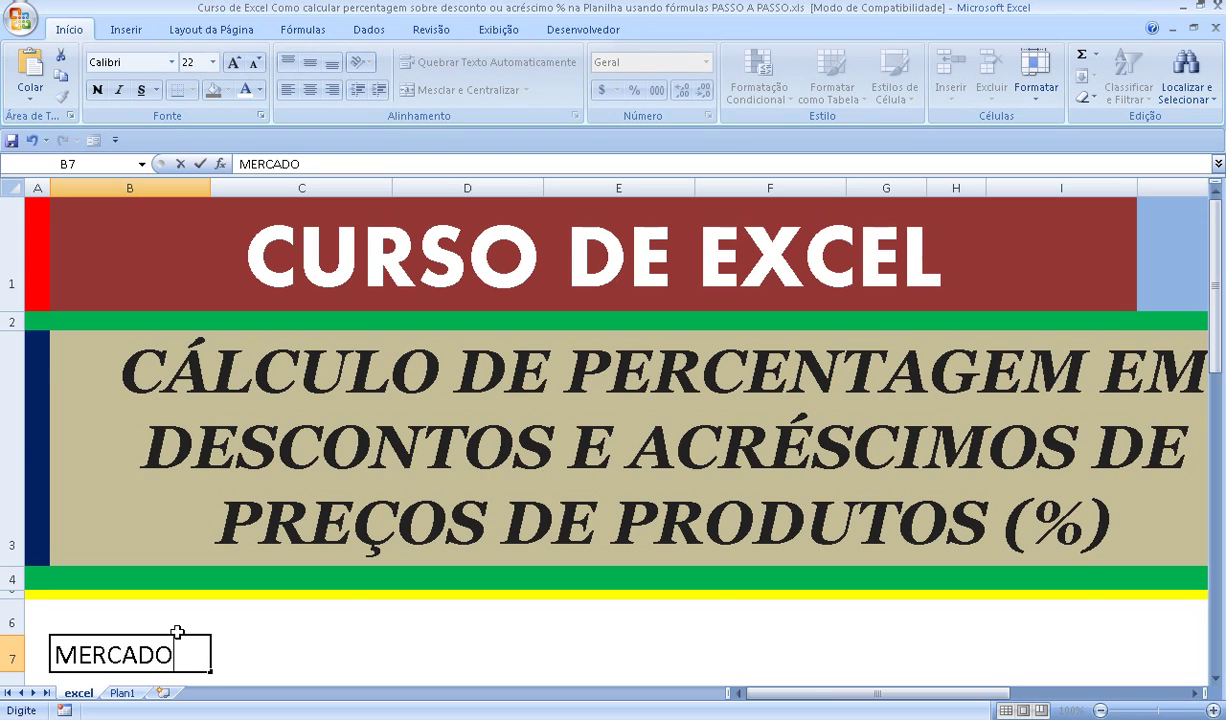
{"action": "type", "text": "RA"}
{"action": "key", "text": "BackSpace"}
{"action": "type", "text": "IA"}
{"action": "key", "text": "Return"}
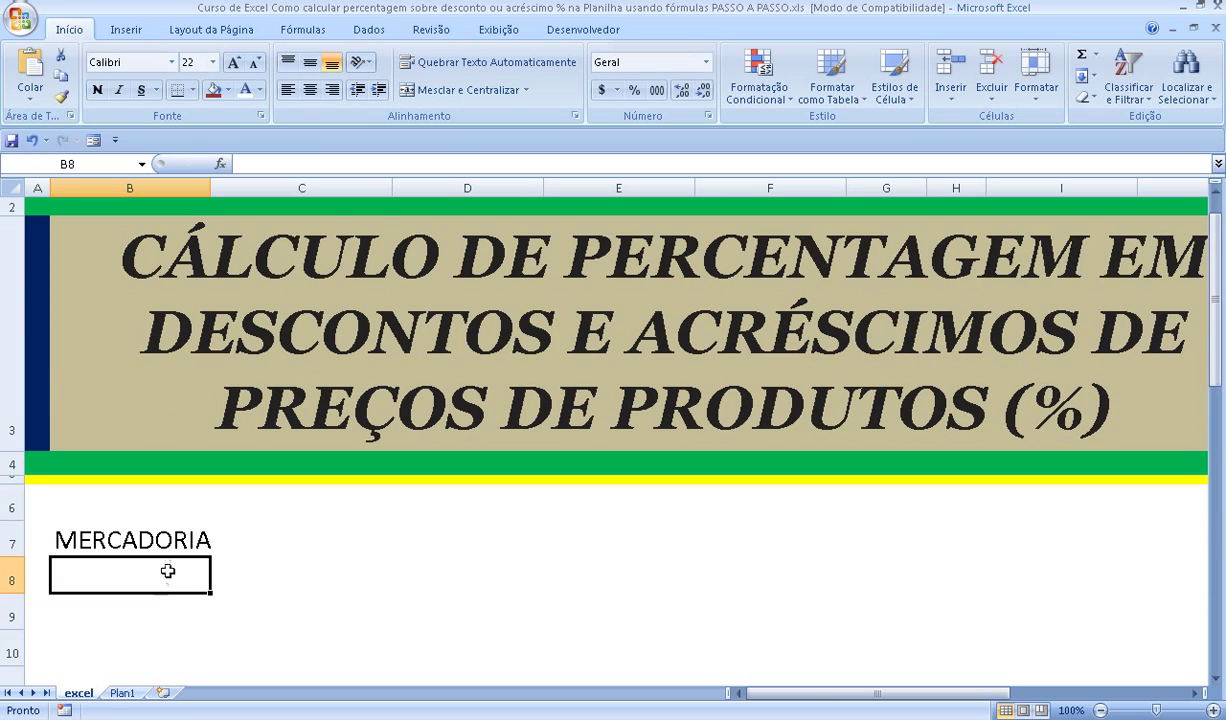
Add the header PREÇO INICIAL in C7 with R$ beneath it in C8.
{"action": "scroll", "coordinate": [175, 600], "scroll_direction": "up", "scroll_amount": 1}
{"action": "left_click", "coordinate": [185, 655]}
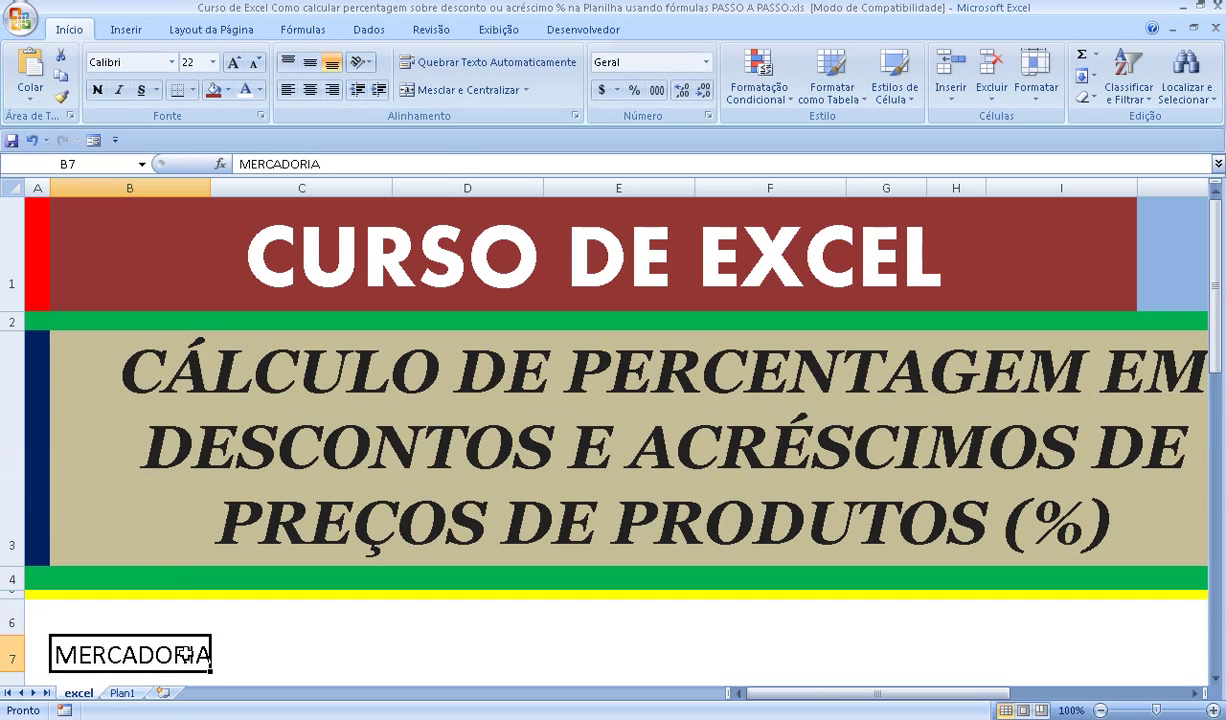
{"action": "key", "text": "Tab"}
{"action": "type", "text": "PRE"}
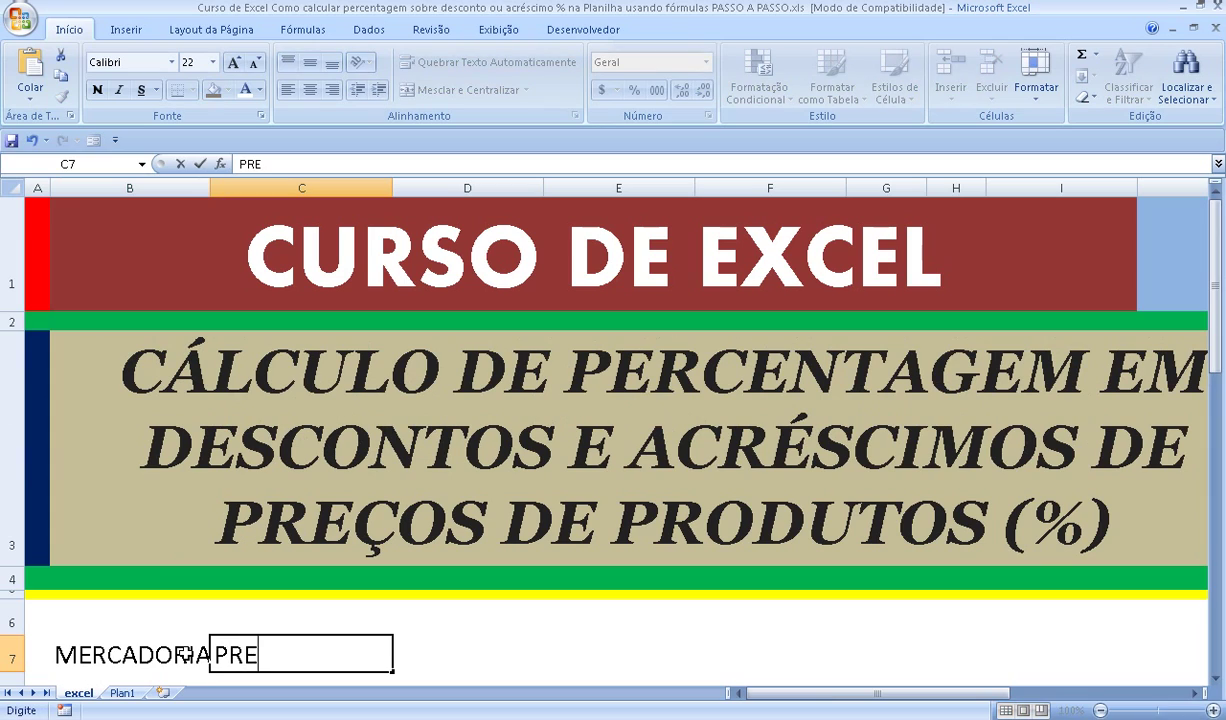
{"action": "type", "text": "ÇO INI"}
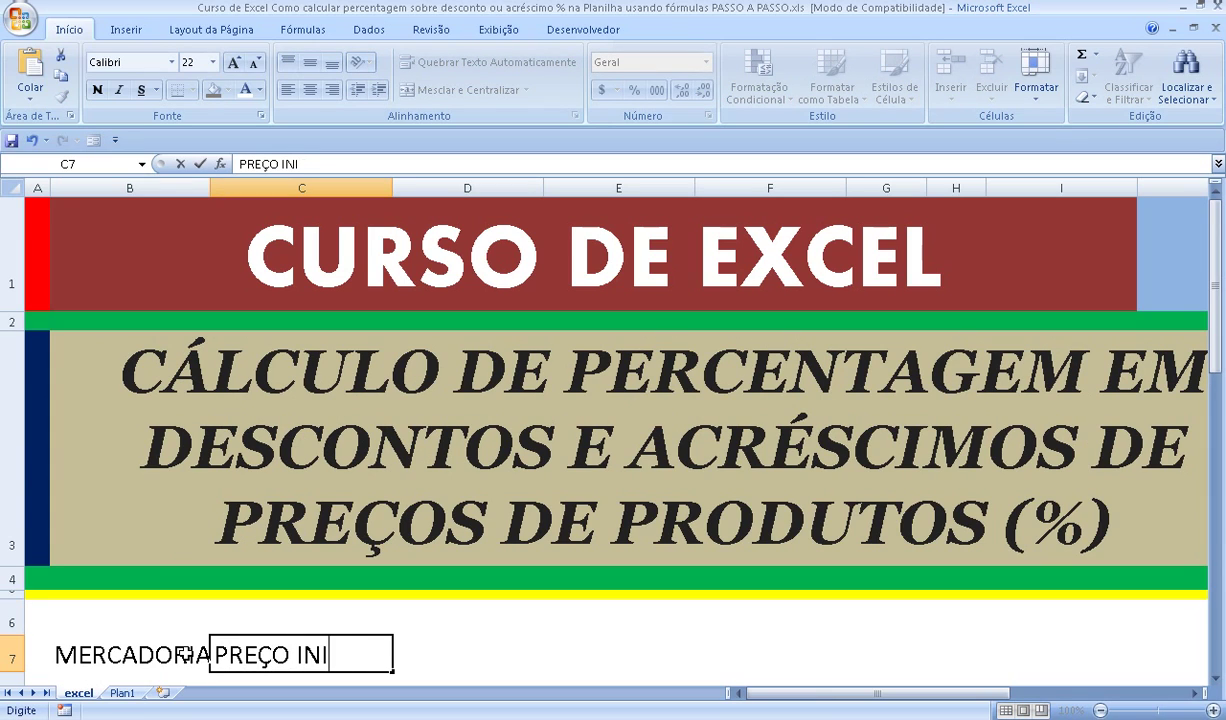
{"action": "type", "text": "CIA"}
{"action": "type", "text": "L"}
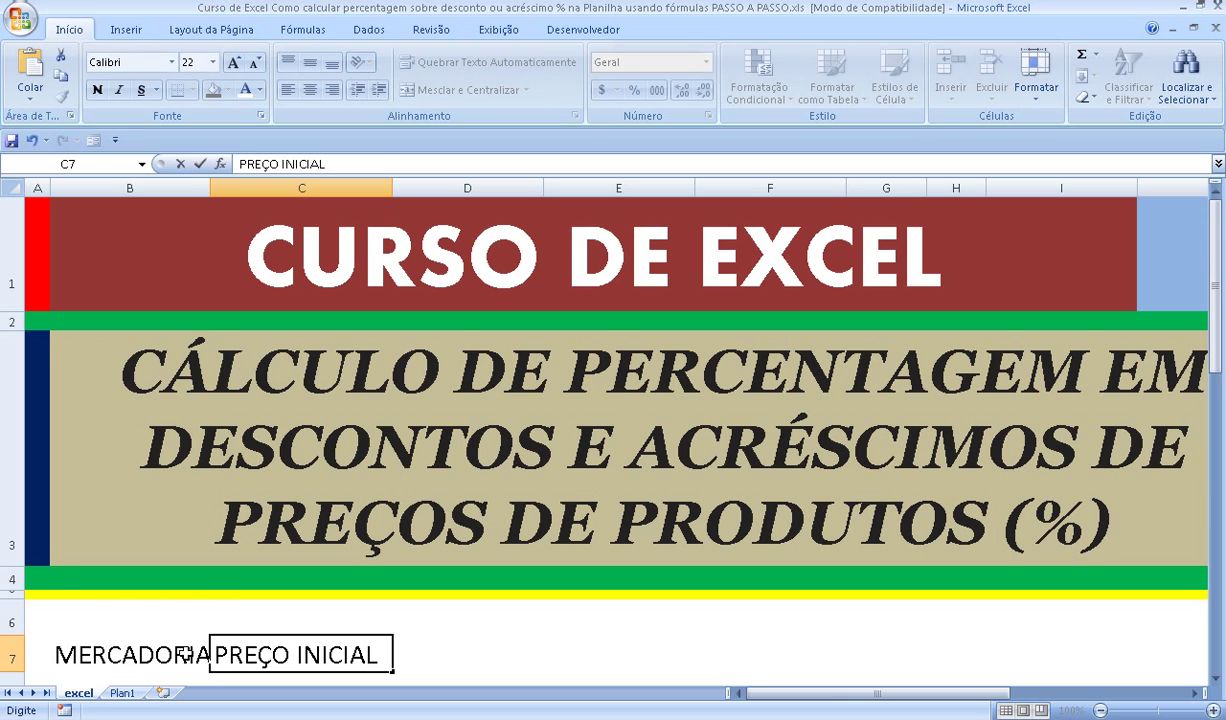
{"action": "key", "text": "Return"}
{"action": "type", "text": "r$"}
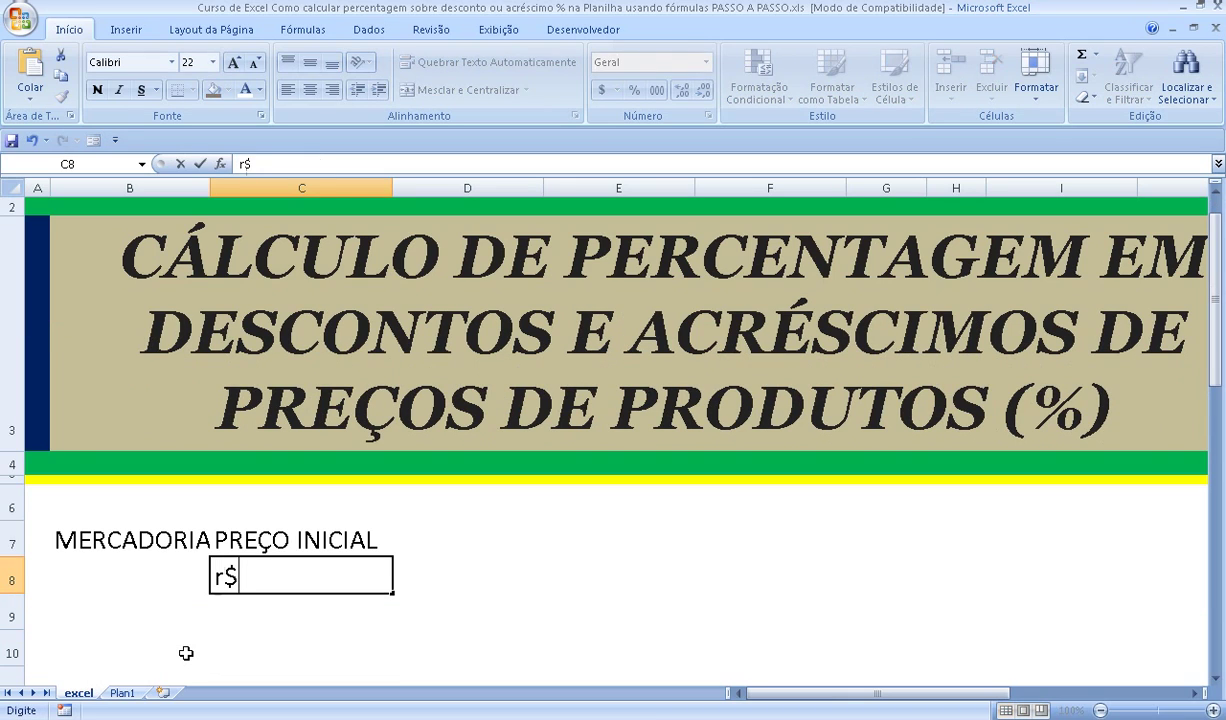
{"action": "key", "text": "BackSpace"}
{"action": "key", "text": "BackSpace"}
{"action": "type", "text": "R4"}
{"action": "key", "text": "BackSpace"}
{"action": "type", "text": "$"}
{"action": "key", "text": "Return"}
{"action": "scroll", "coordinate": [240, 558], "scroll_direction": "up", "scroll_amount": 1}
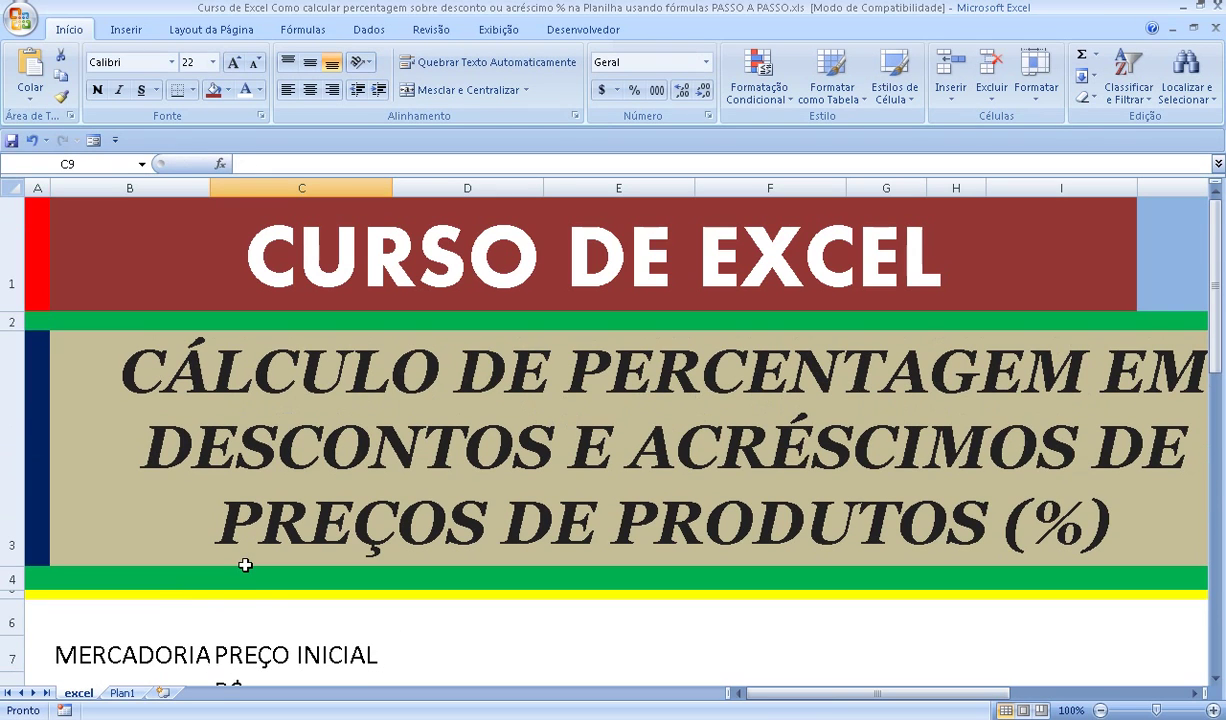
Add PREÇO FINAL in D7 and copy R$ from C8 into D8.
{"action": "left_click", "coordinate": [402, 651]}
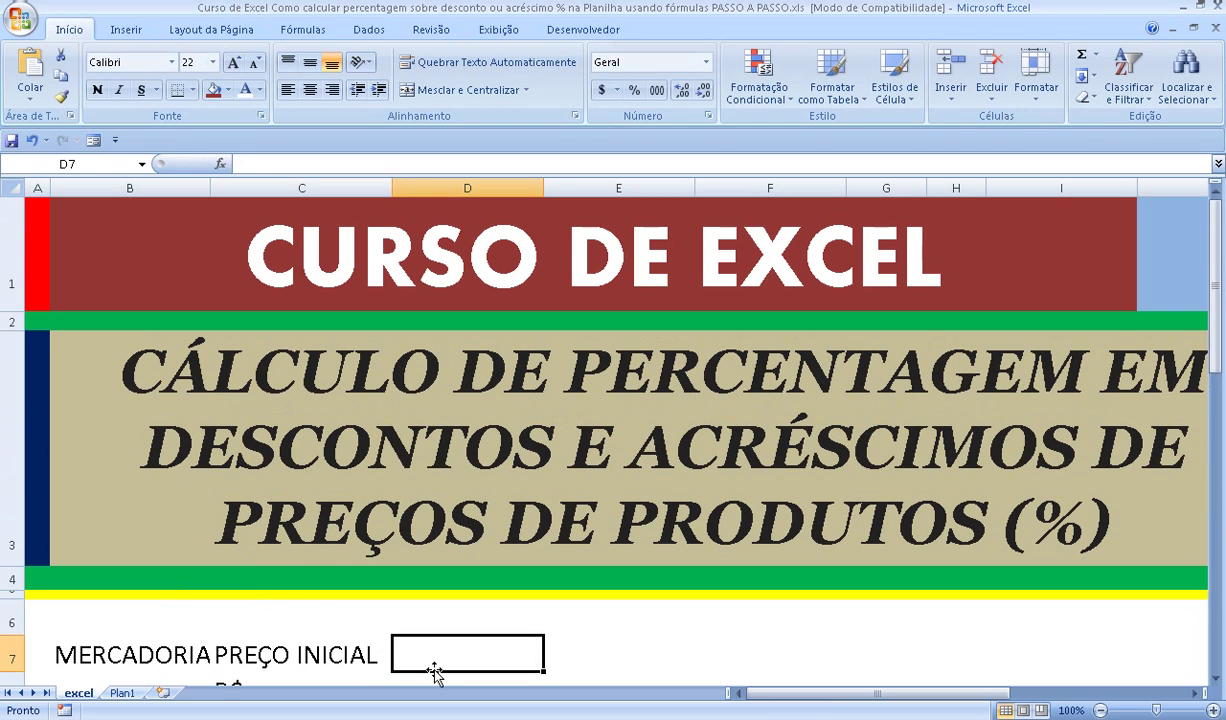
{"action": "type", "text": "PREÇ"}
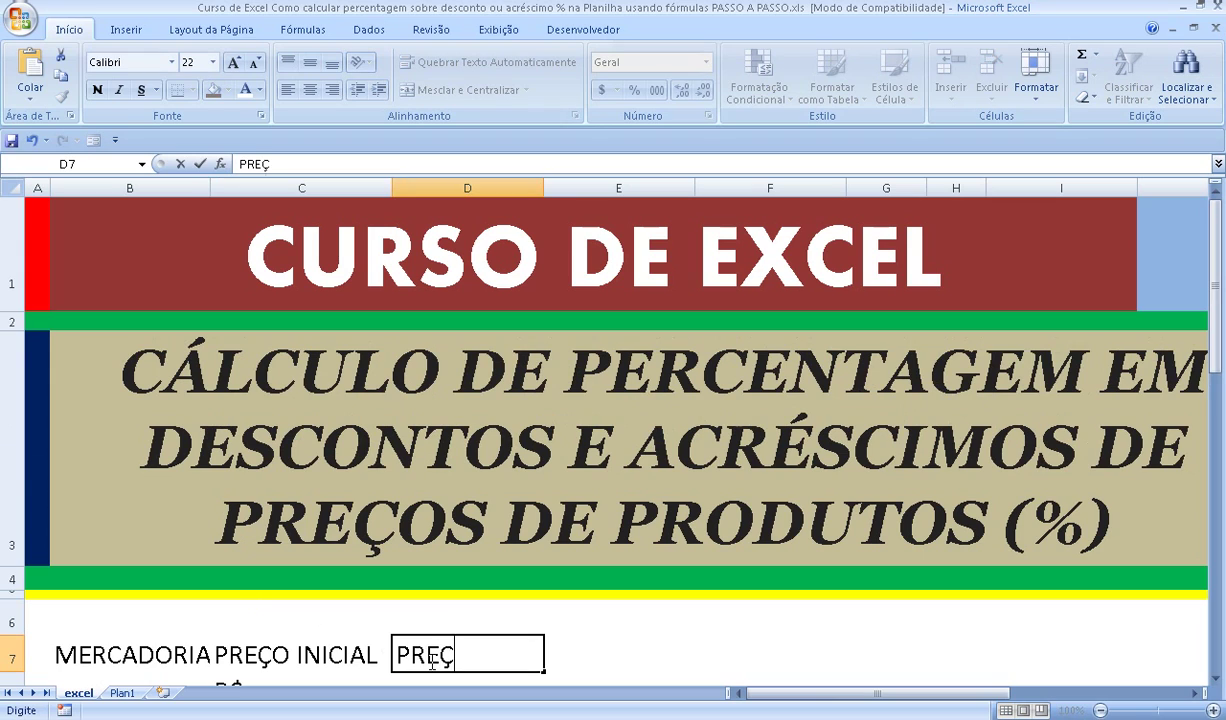
{"action": "type", "text": "O FINAL"}
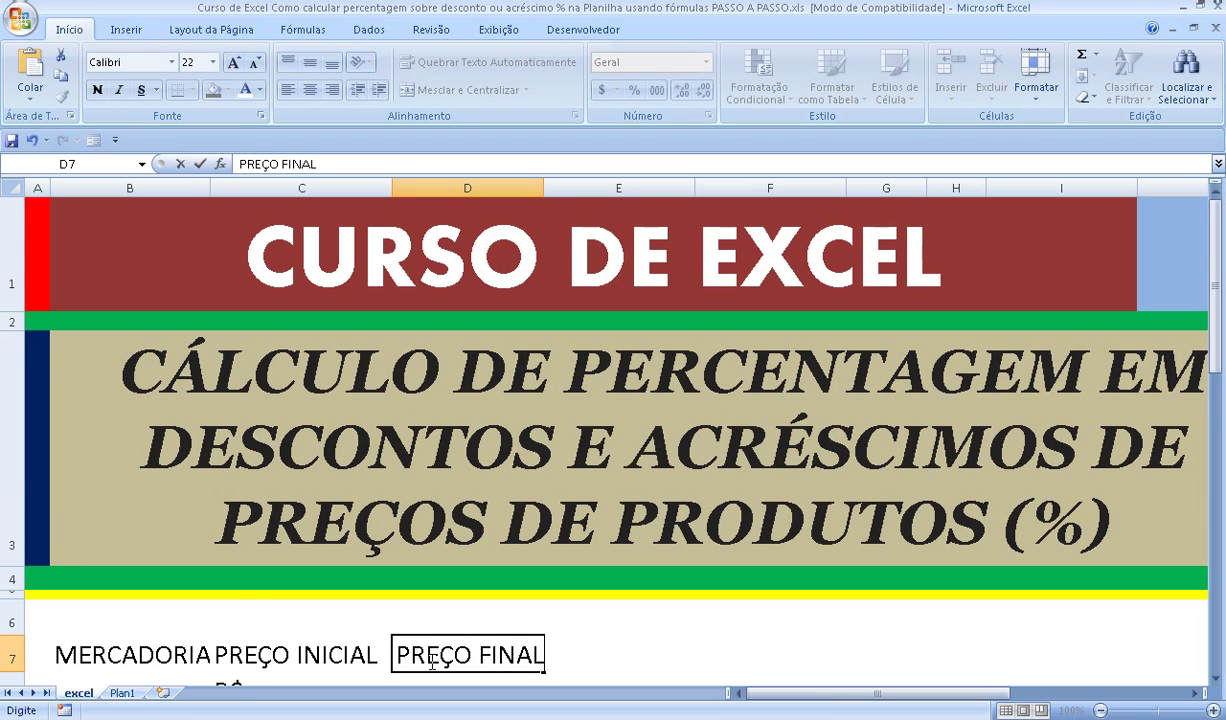
{"action": "key", "text": "Return"}
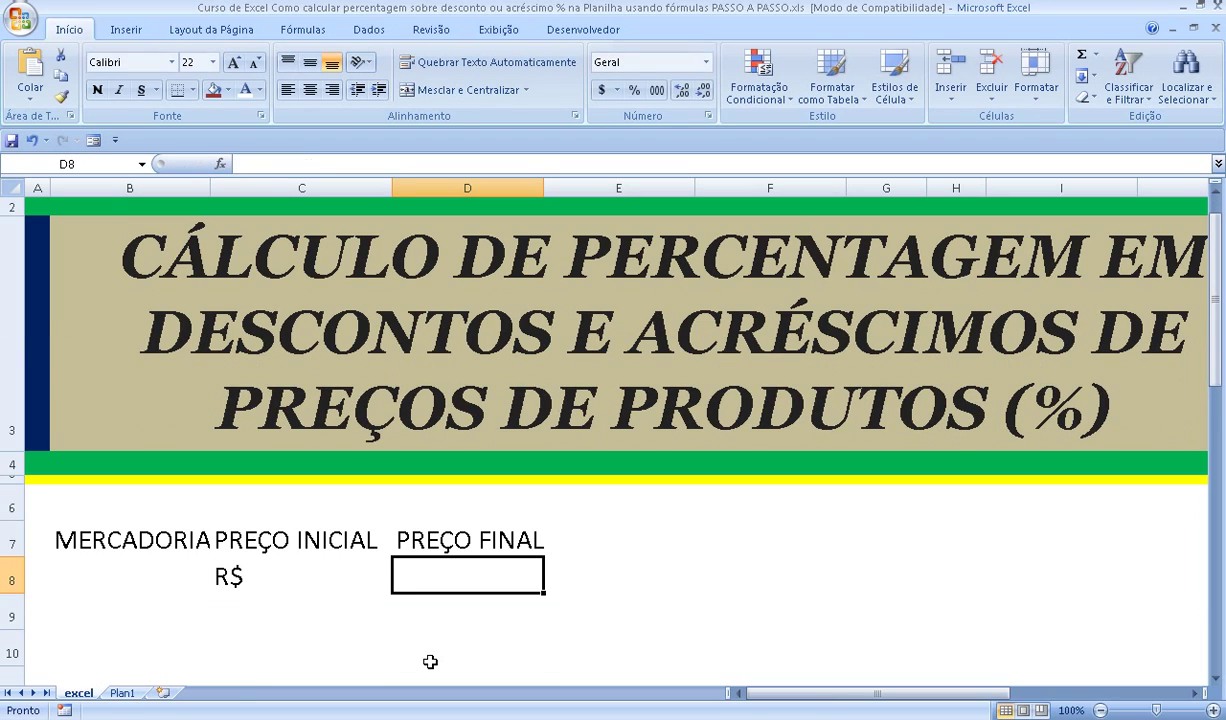
{"action": "key", "text": "Left"}
{"action": "key", "text": "ctrl+c"}
{"action": "key", "text": "Right"}
{"action": "key", "text": "ctrl+v"}
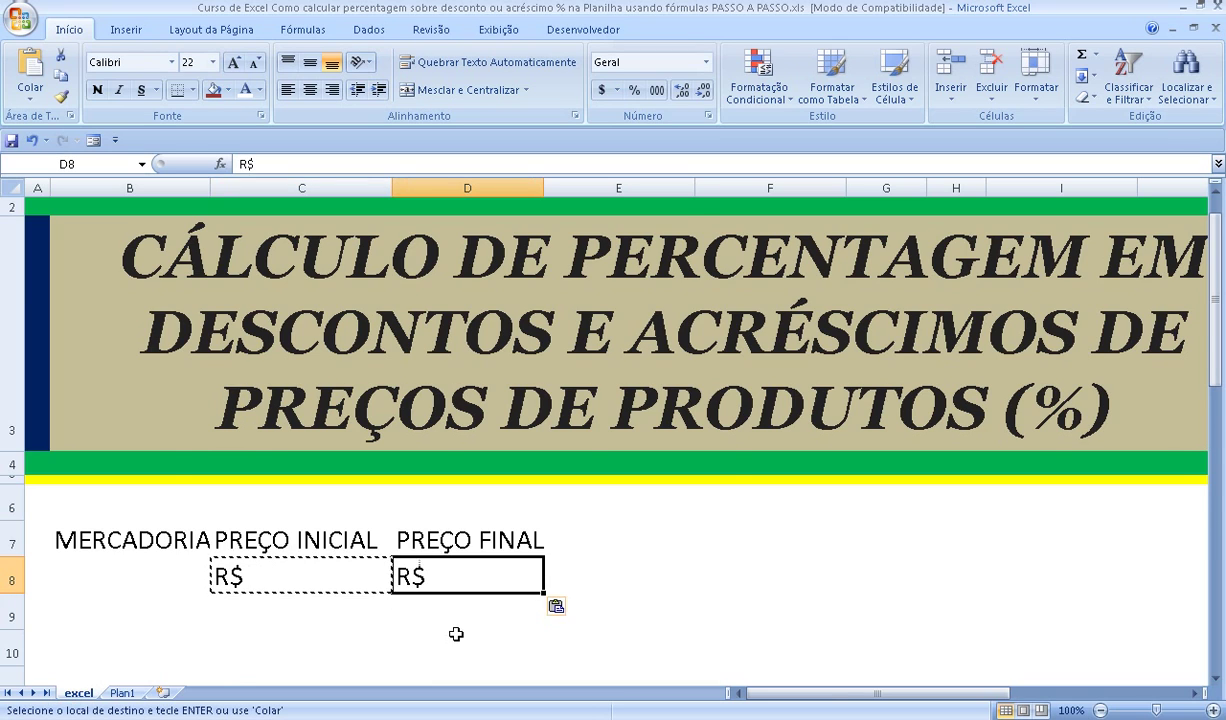
{"action": "scroll", "coordinate": [456, 634], "scroll_direction": "up", "scroll_amount": 1}
Label column E as VARIAÇÃO, ABSOLUTA and R$ in rows 7 to 9.
{"action": "left_click", "coordinate": [569, 655]}
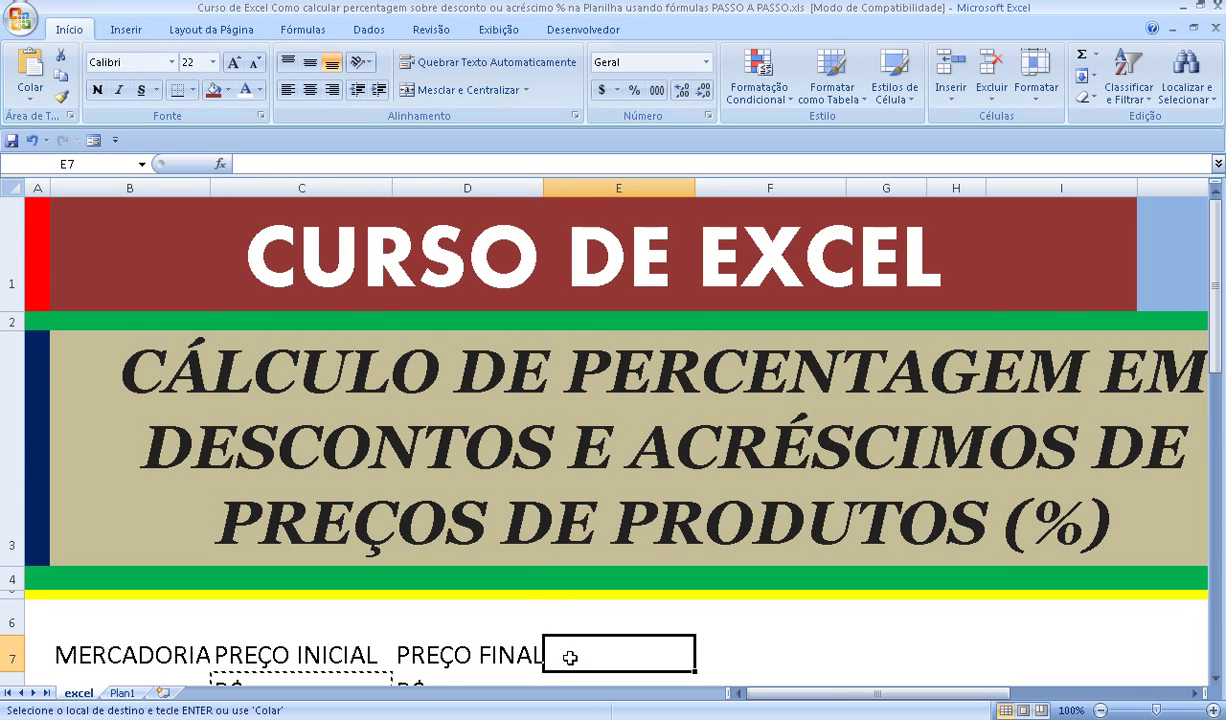
{"action": "type", "text": "VARI"}
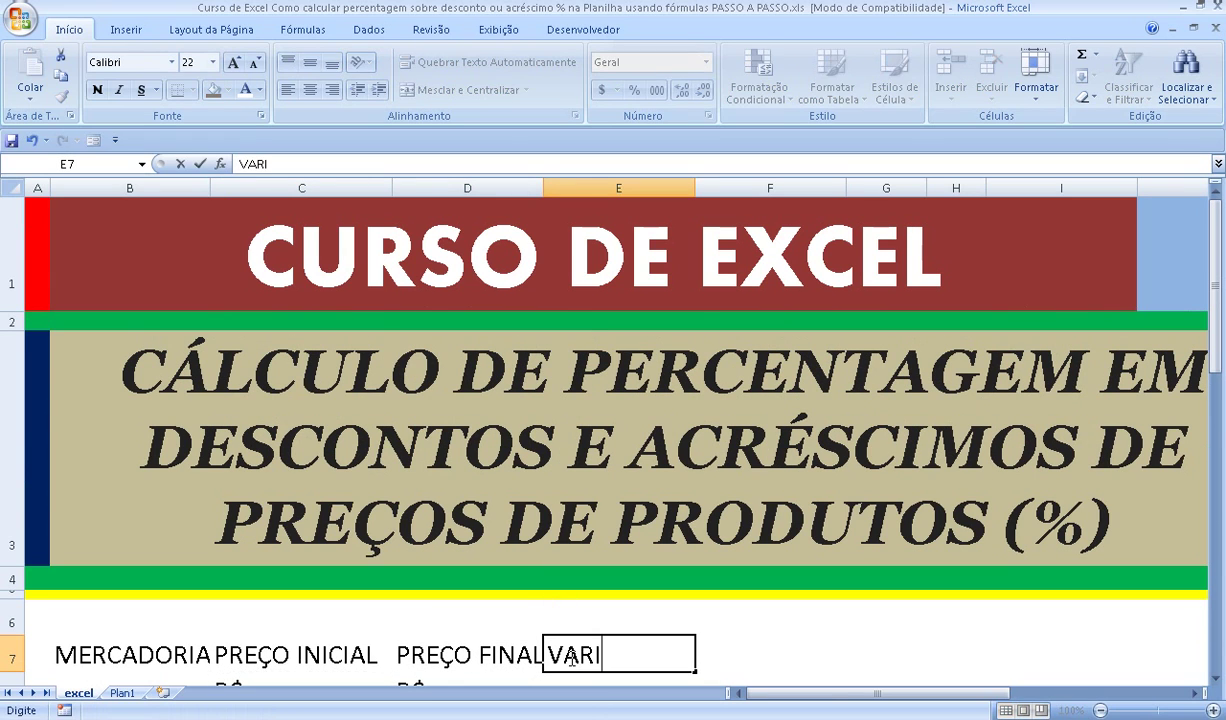
{"action": "type", "text": "AÇA"}
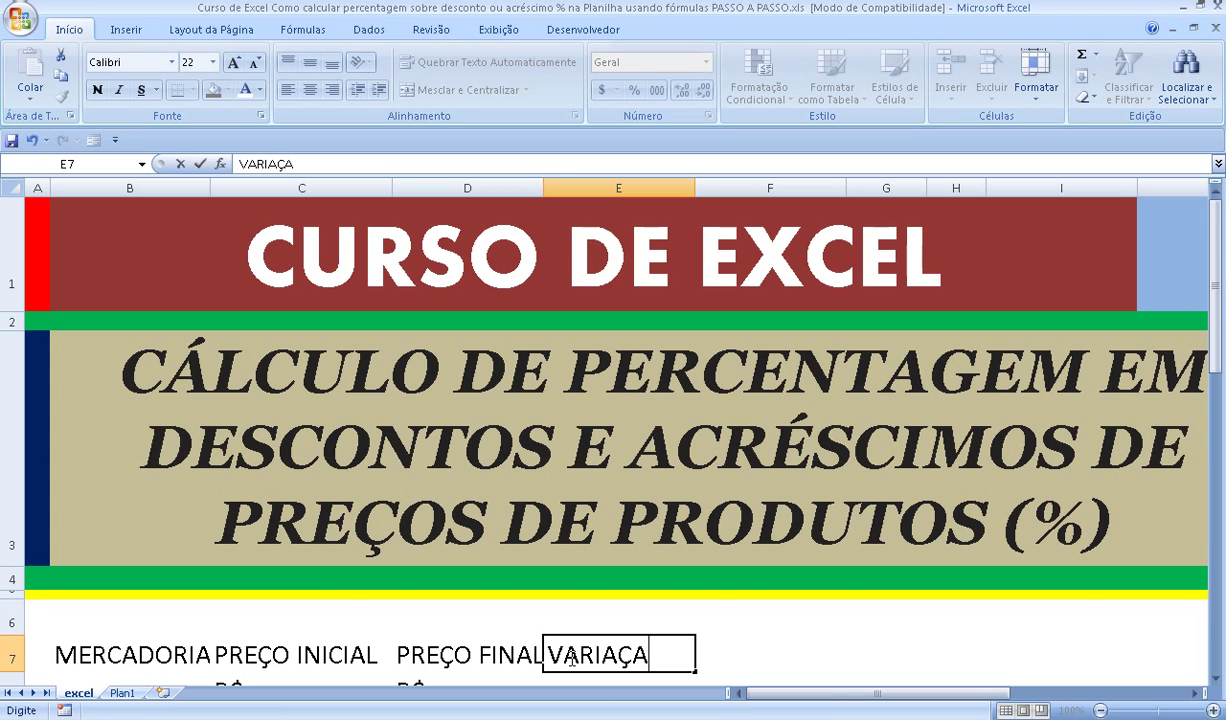
{"action": "key", "text": "BackSpace"}
{"action": "type", "text": "ÃO"}
{"action": "key", "text": "Return"}
{"action": "type", "text": "ABS"}
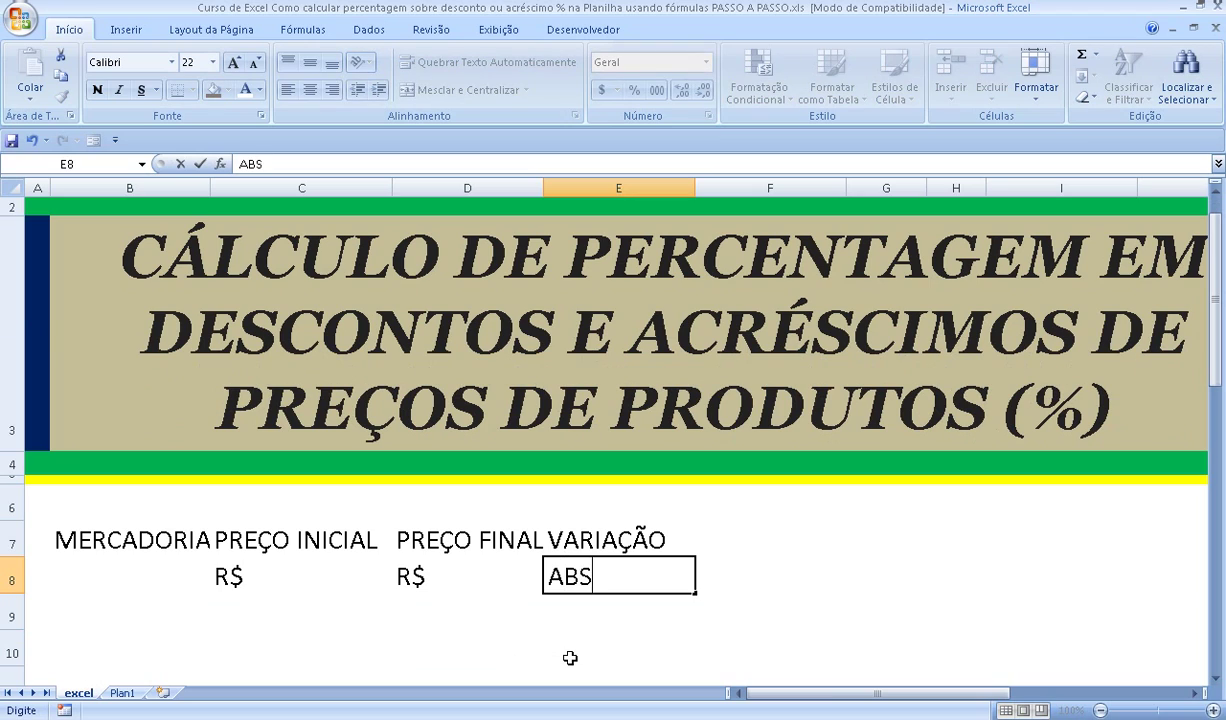
{"action": "type", "text": "OLUTA"}
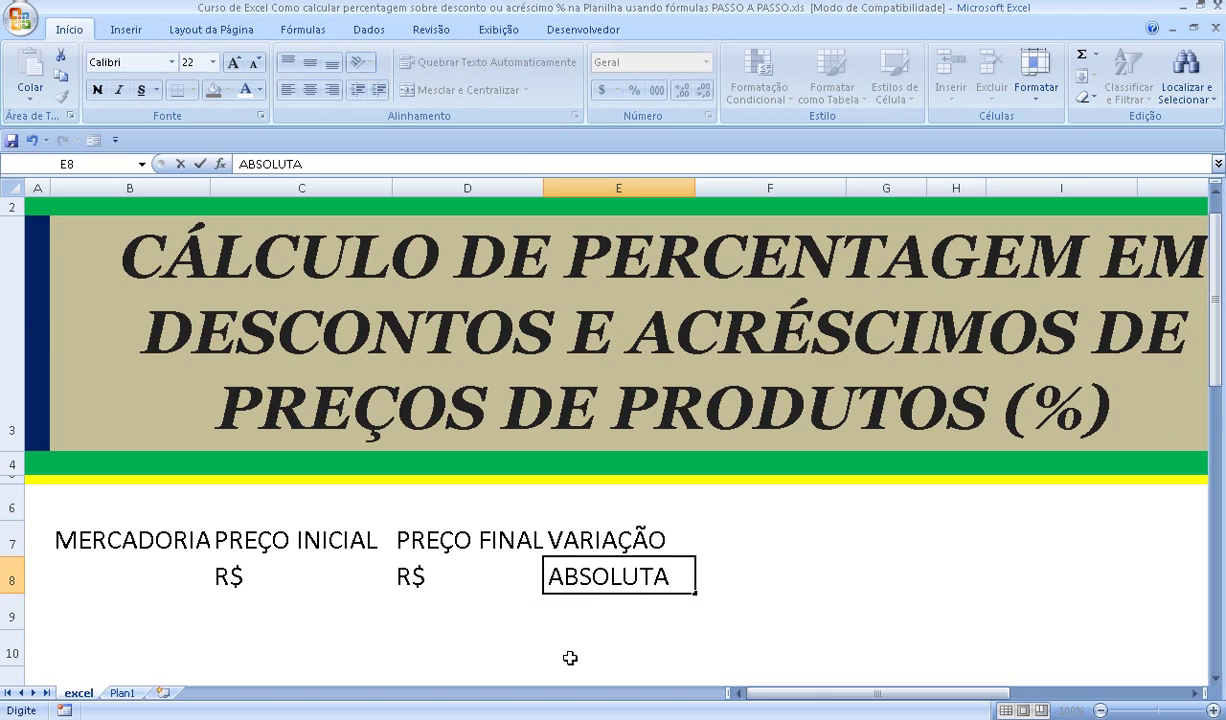
{"action": "key", "text": "Return"}
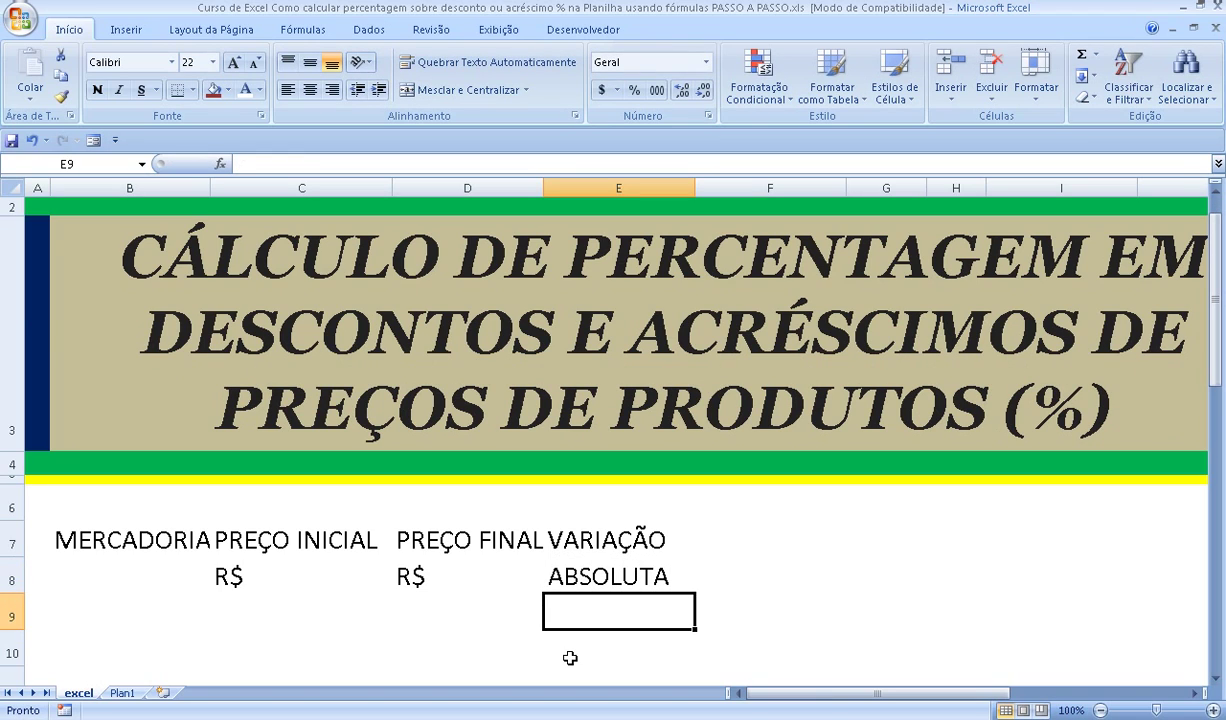
{"action": "type", "text": "R$"}
{"action": "key", "text": "Return"}
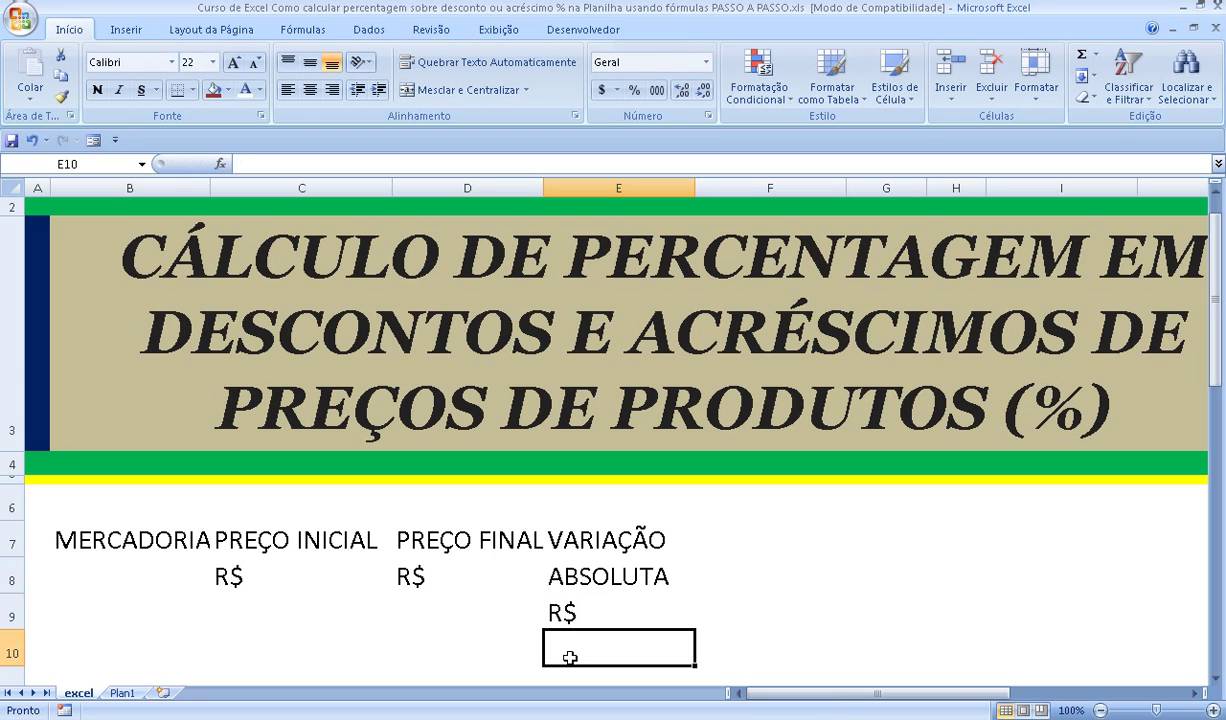
{"action": "key", "text": "Up"}
{"action": "key", "text": "Up"}
{"action": "key", "text": "Up"}
{"action": "key", "text": "Up"}
{"action": "key", "text": "Up"}
{"action": "key", "text": "Up"}
{"action": "key", "text": "Up"}
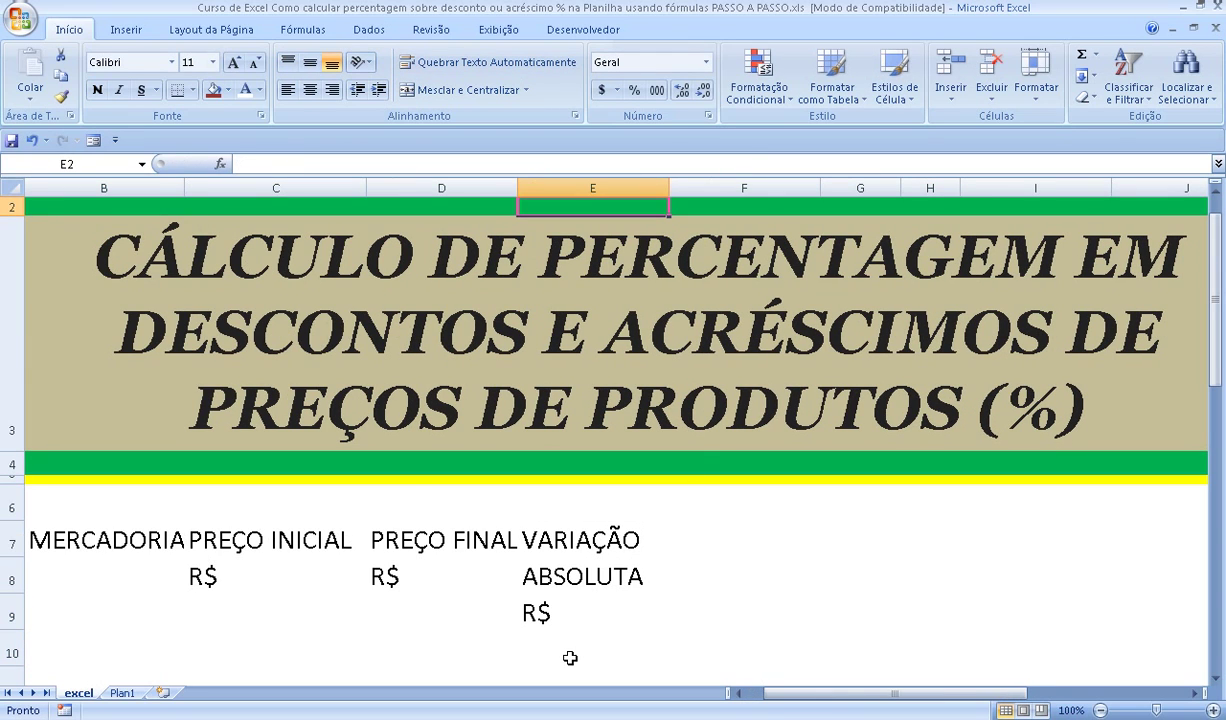
Label column F as VARIAÇÃO, PERCENTUAL and % in rows 7 to 9.
{"action": "left_click", "coordinate": [685, 543]}
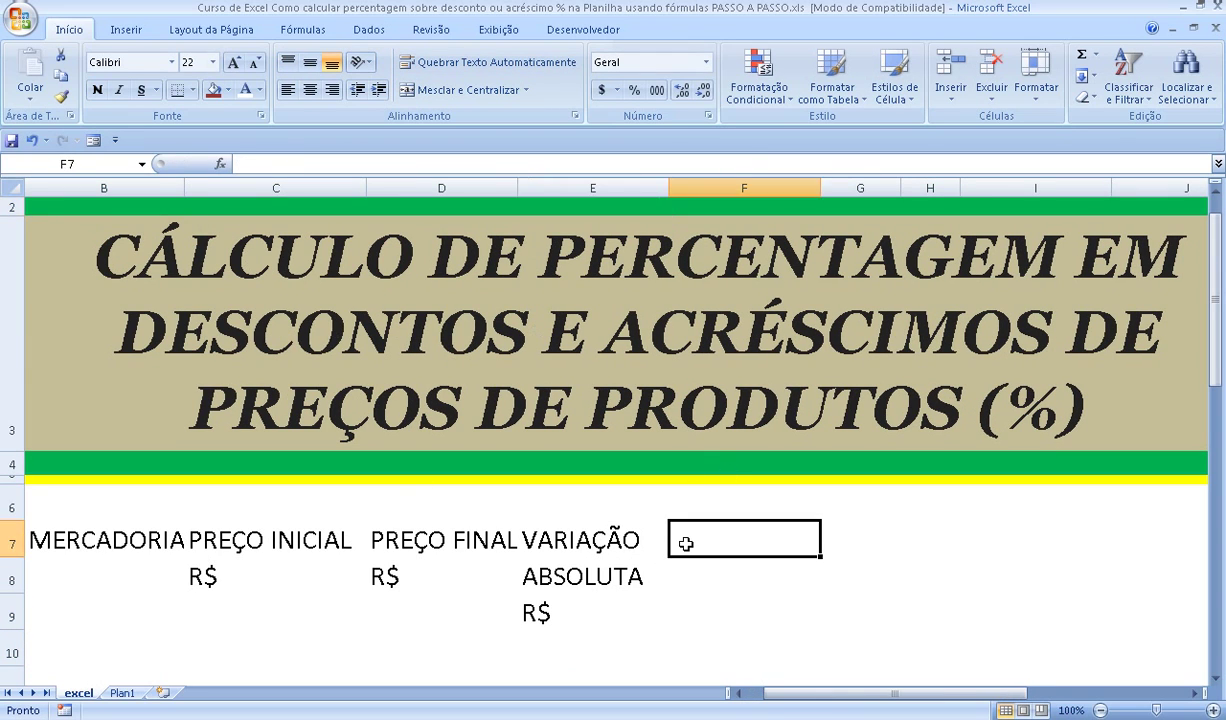
{"action": "type", "text": "VARIAÇÃ"}
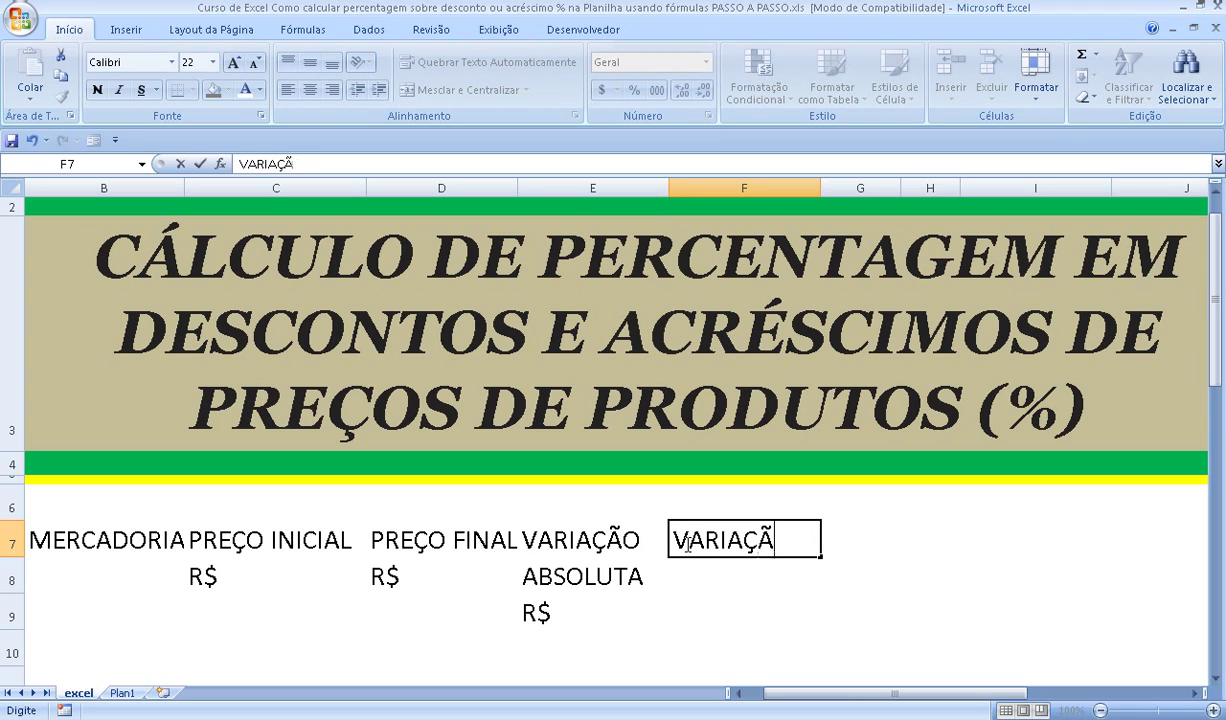
{"action": "type", "text": "O"}
{"action": "key", "text": "Return"}
{"action": "type", "text": "PERCE"}
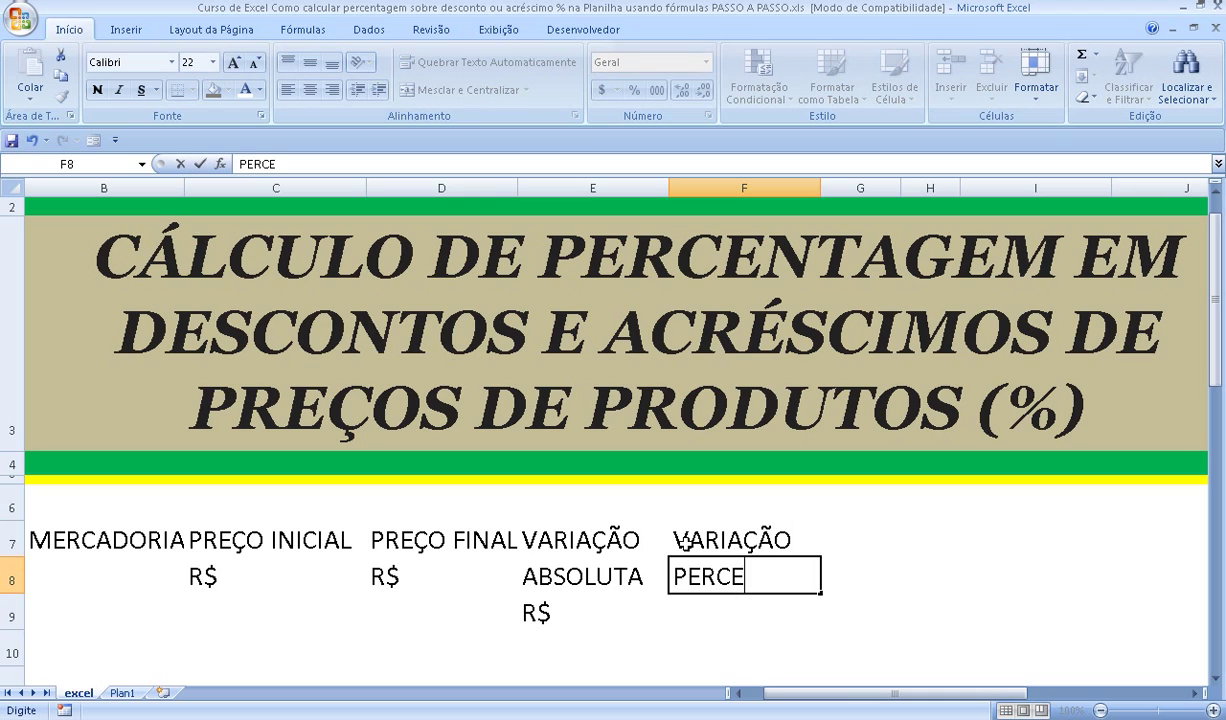
{"action": "type", "text": "NTUAL"}
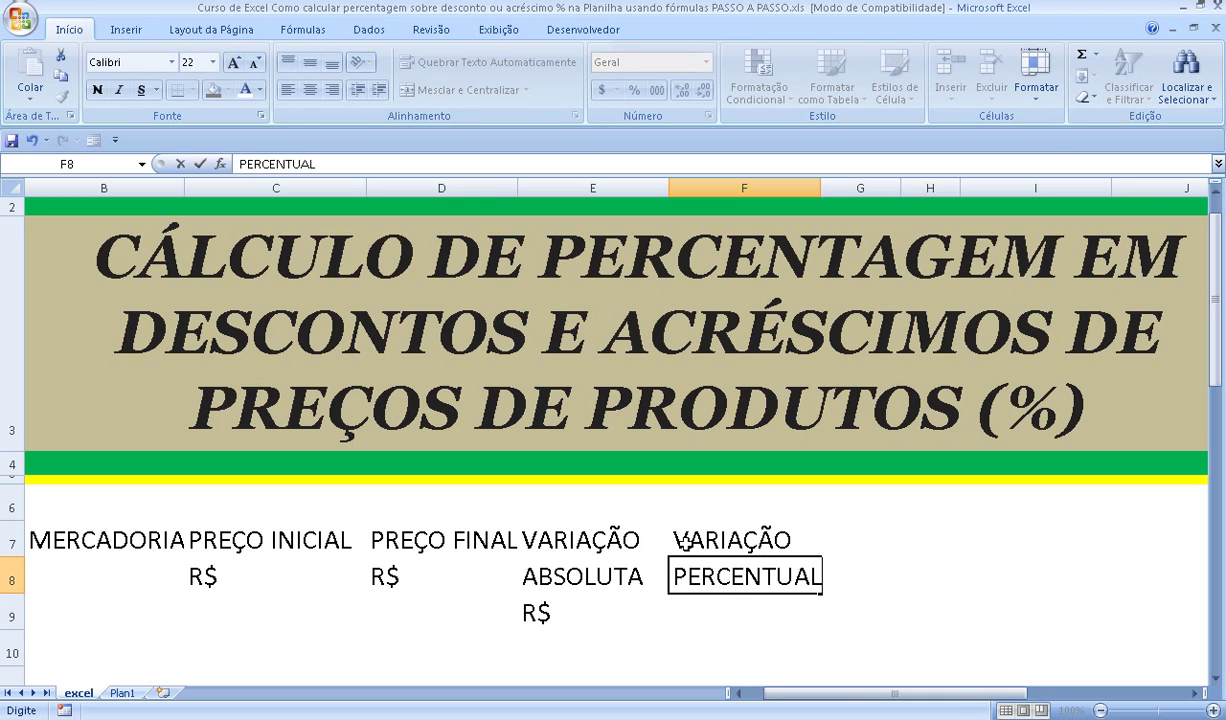
{"action": "key", "text": "Return"}
{"action": "type", "text": "%"}
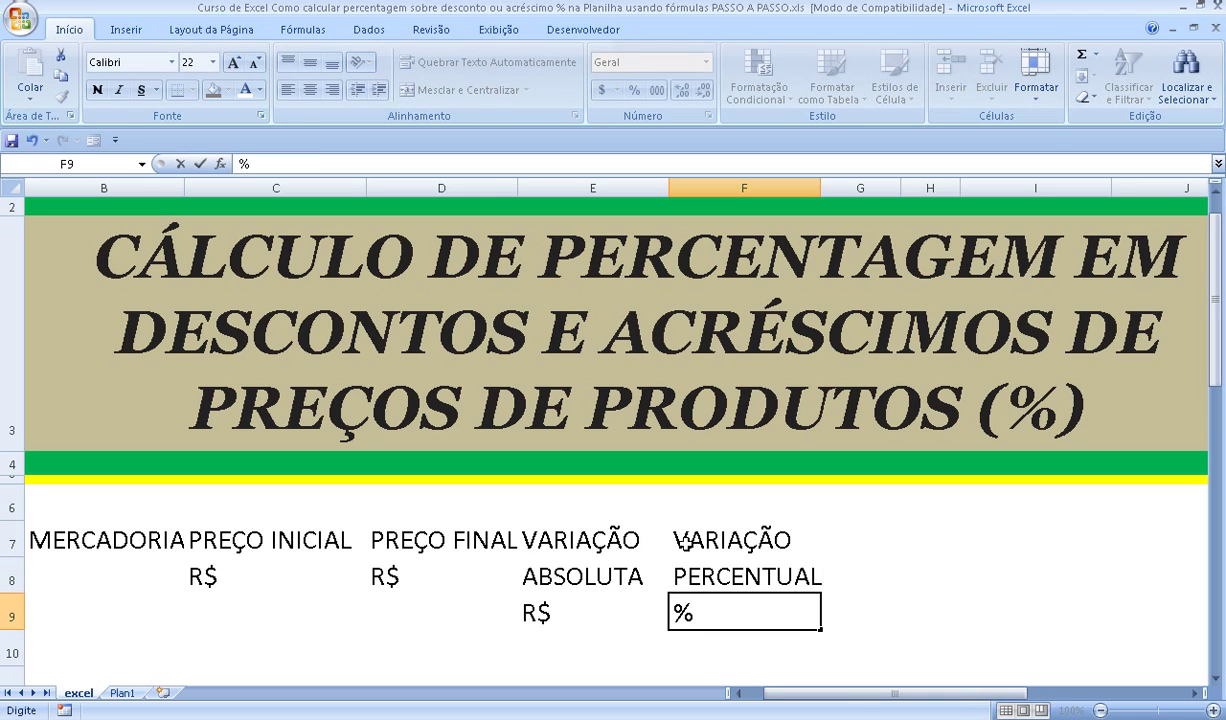
{"action": "key", "text": "Return"}
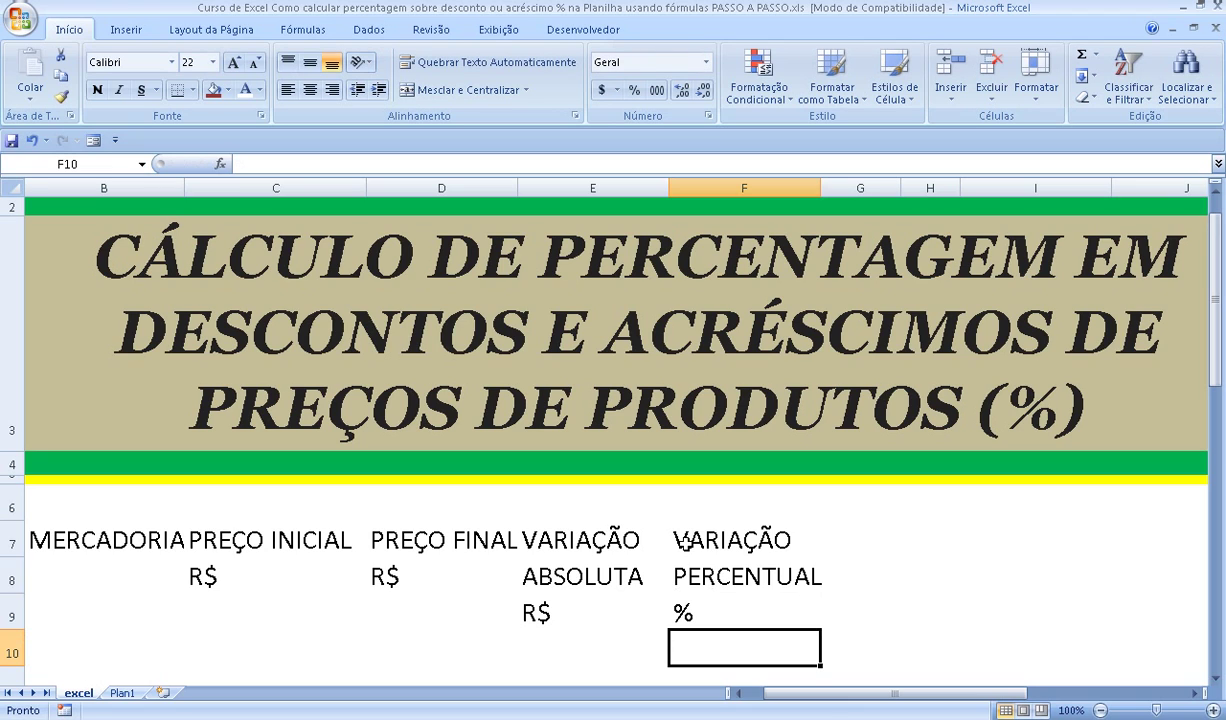
{"action": "key", "text": "Up"}
{"action": "key", "text": "Up"}
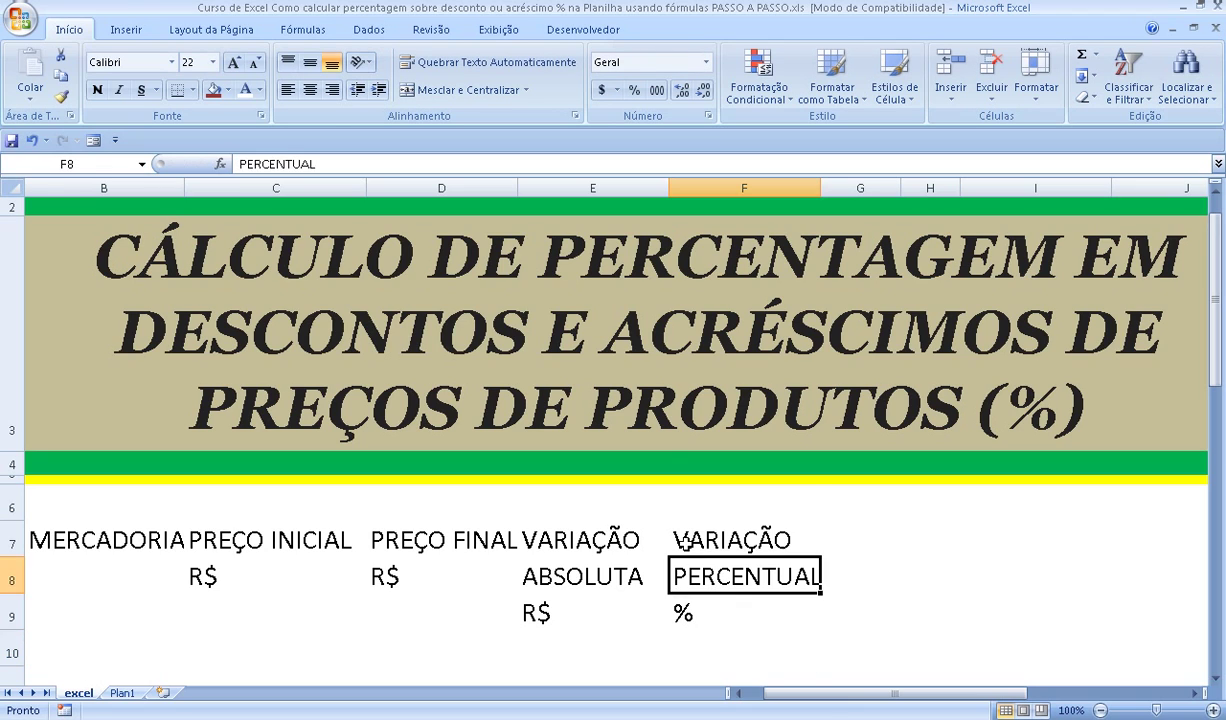
{"action": "key", "text": "Up"}
{"action": "key", "text": "Up"}
{"action": "key", "text": "Up"}
{"action": "key", "text": "Up"}
{"action": "key", "text": "Up"}
{"action": "key", "text": "Up"}
{"action": "key", "text": "Up"}
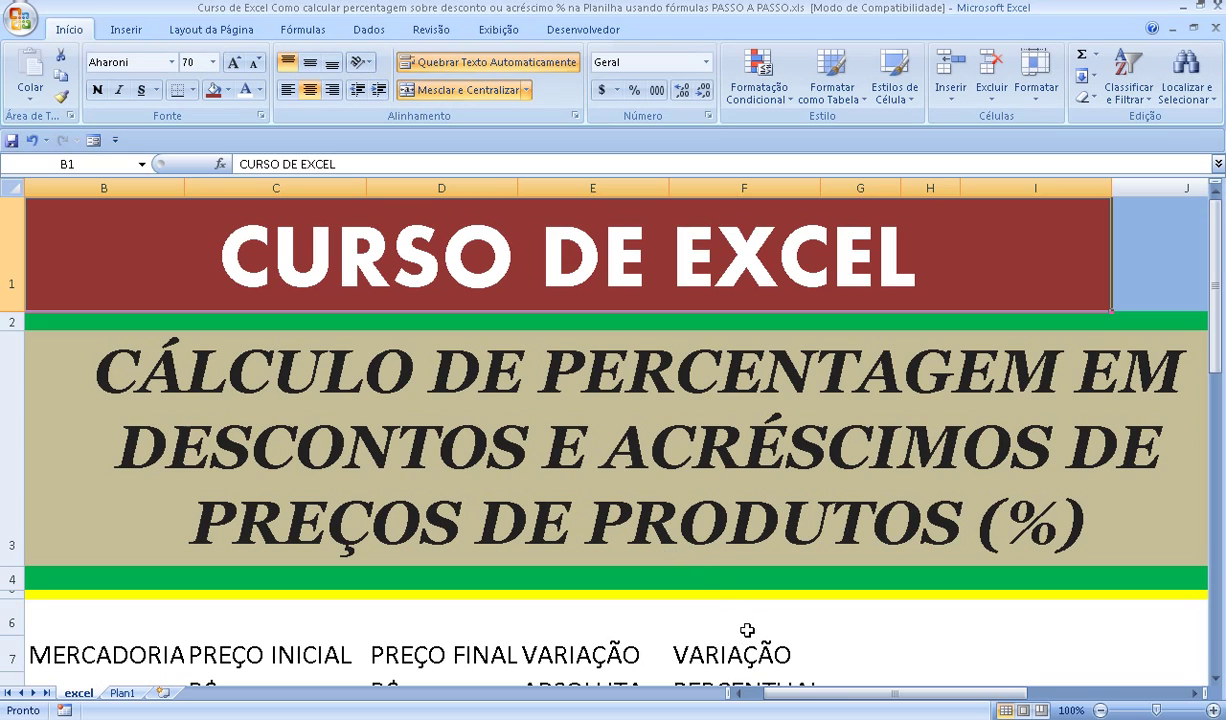
{"action": "scroll", "coordinate": [747, 630], "scroll_direction": "down", "scroll_amount": 2}
{"action": "scroll", "coordinate": [747, 630], "scroll_direction": "up", "scroll_amount": 1}
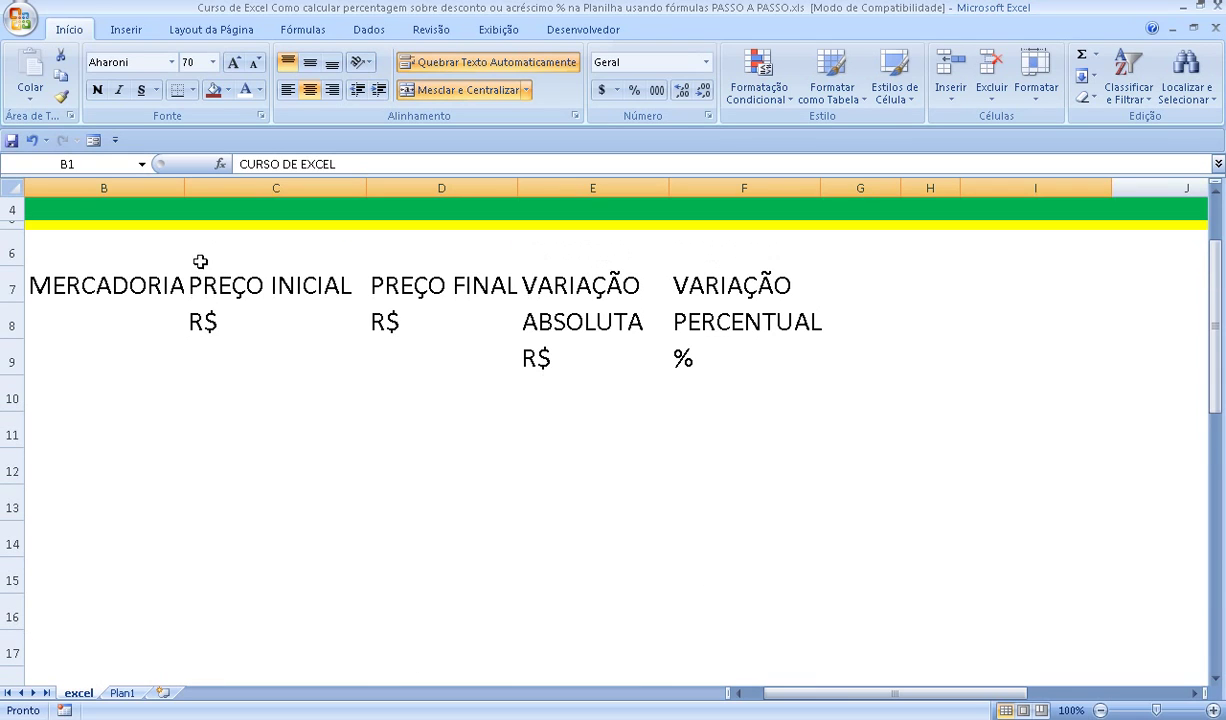
Put borders on every cell of the table area B7:F12.
{"action": "left_click_drag", "start_coordinate": [80, 272], "coordinate": [755, 464]}
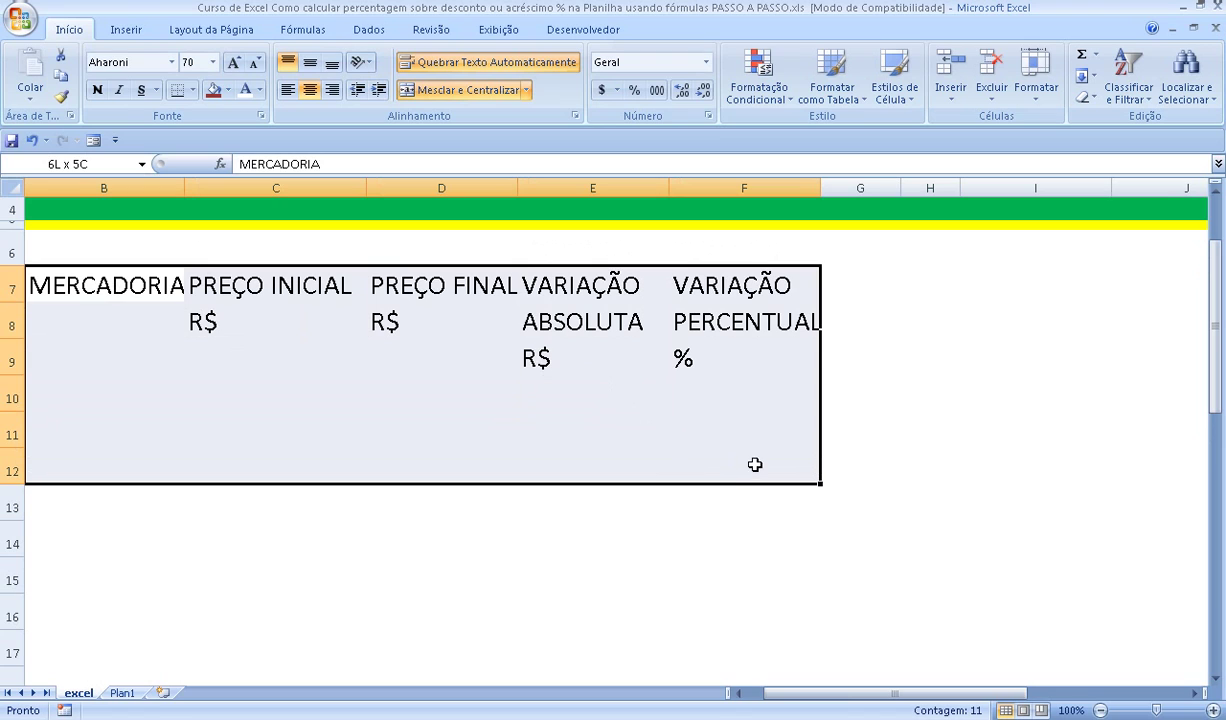
{"action": "left_click", "coordinate": [192, 90]}
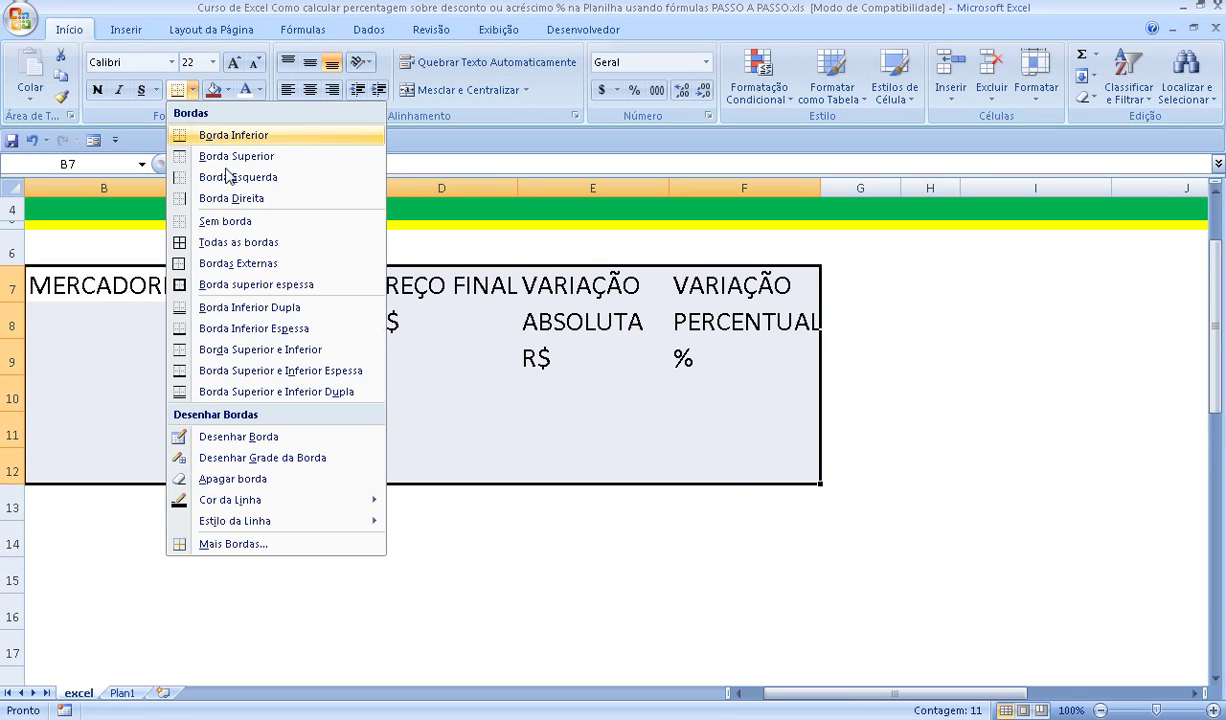
{"action": "left_click", "coordinate": [225, 242]}
{"action": "left_click", "coordinate": [270, 368]}
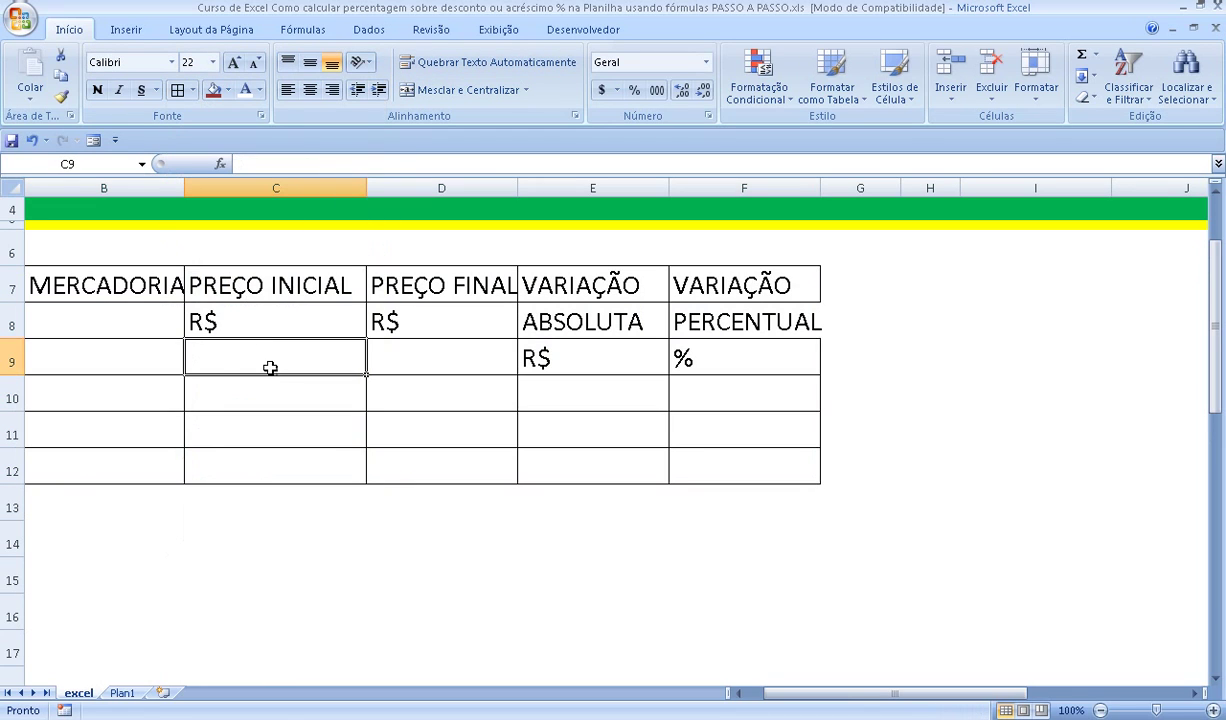
Fill the header rows B7:F9 with grey.
{"action": "mouse_move", "coordinate": [63, 274]}
{"action": "left_mouse_down"}
{"action": "mouse_move", "coordinate": [327, 334]}
{"action": "mouse_move", "coordinate": [692, 350]}
{"action": "left_mouse_up"}
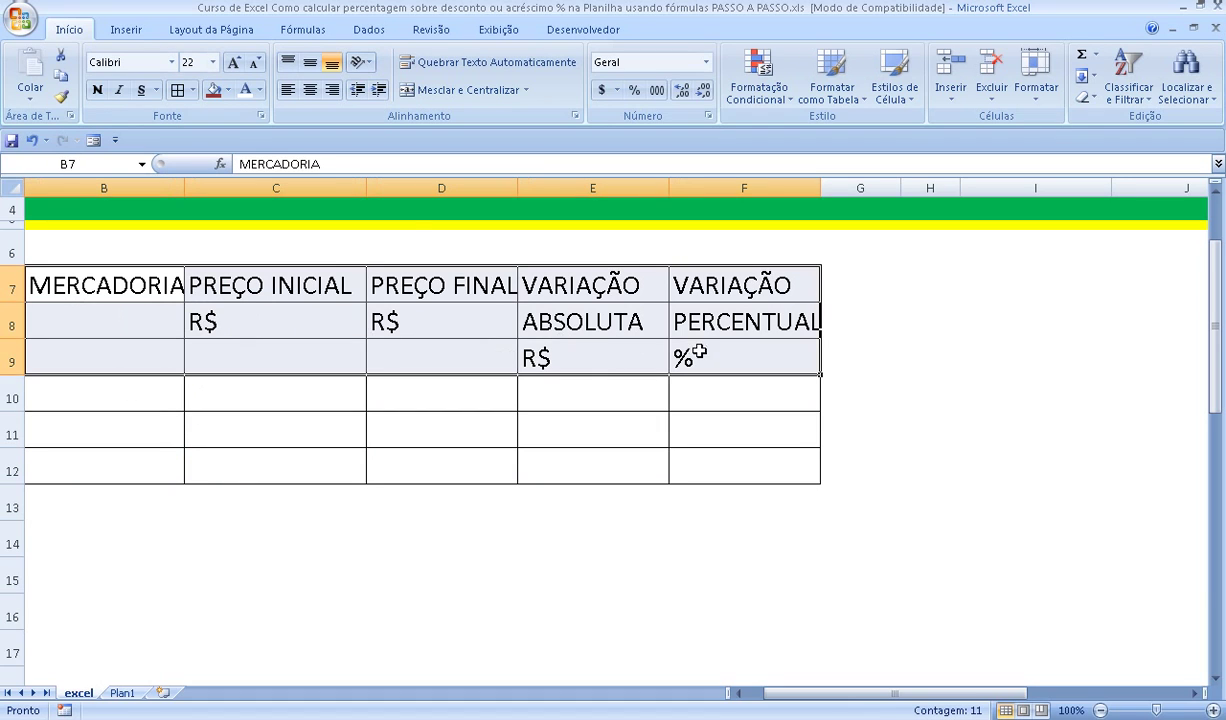
{"action": "left_click", "coordinate": [229, 92]}
{"action": "left_click", "coordinate": [219, 182]}
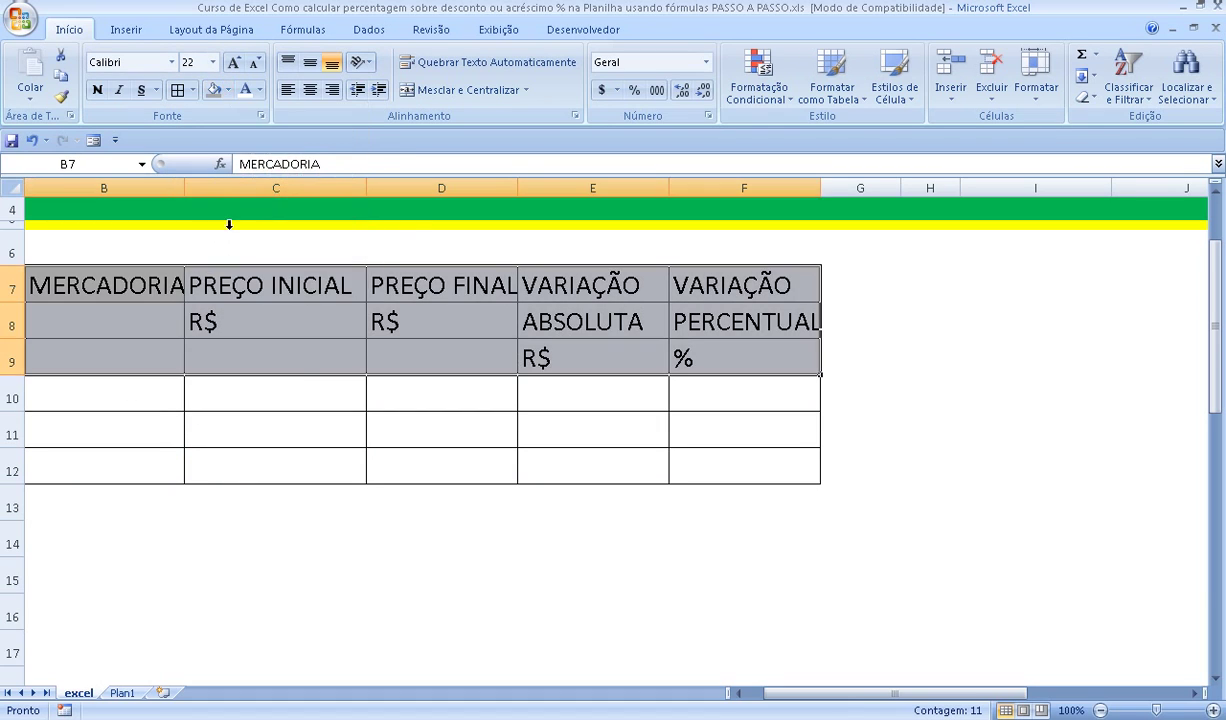
{"action": "left_click", "coordinate": [292, 385]}
{"action": "scroll", "coordinate": [292, 385], "scroll_direction": "up", "scroll_amount": 1}
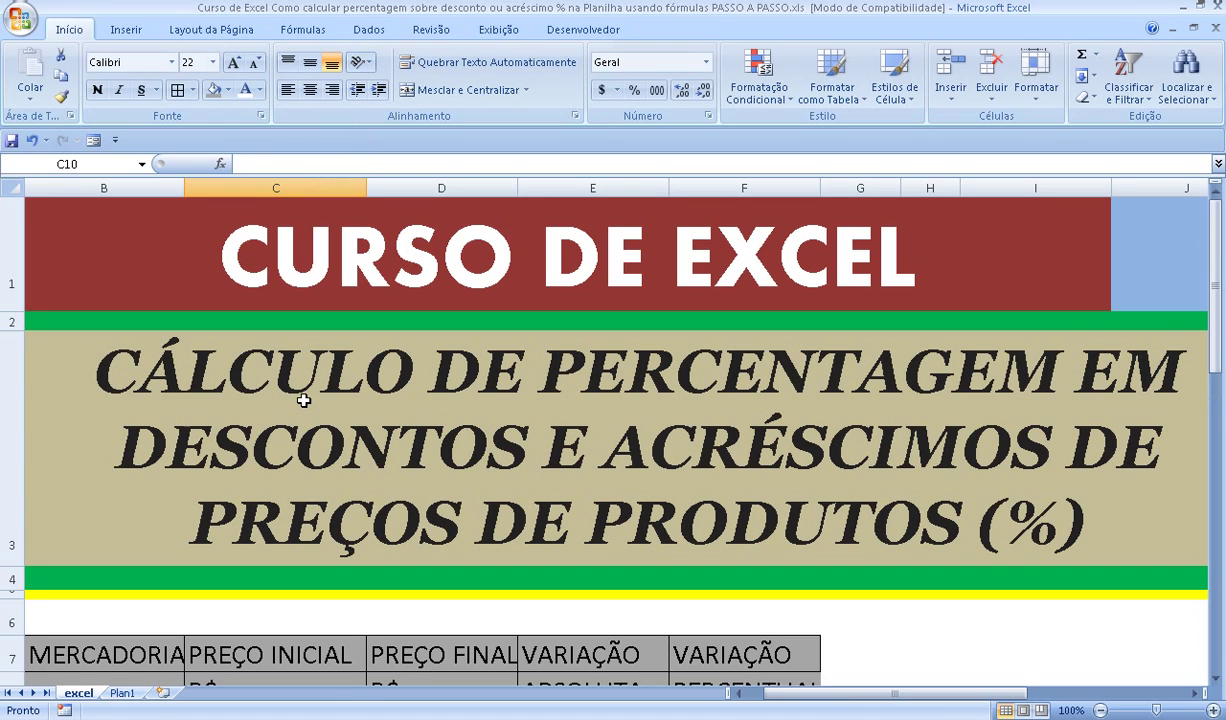
{"action": "scroll", "coordinate": [303, 400], "scroll_direction": "down", "scroll_amount": 1}
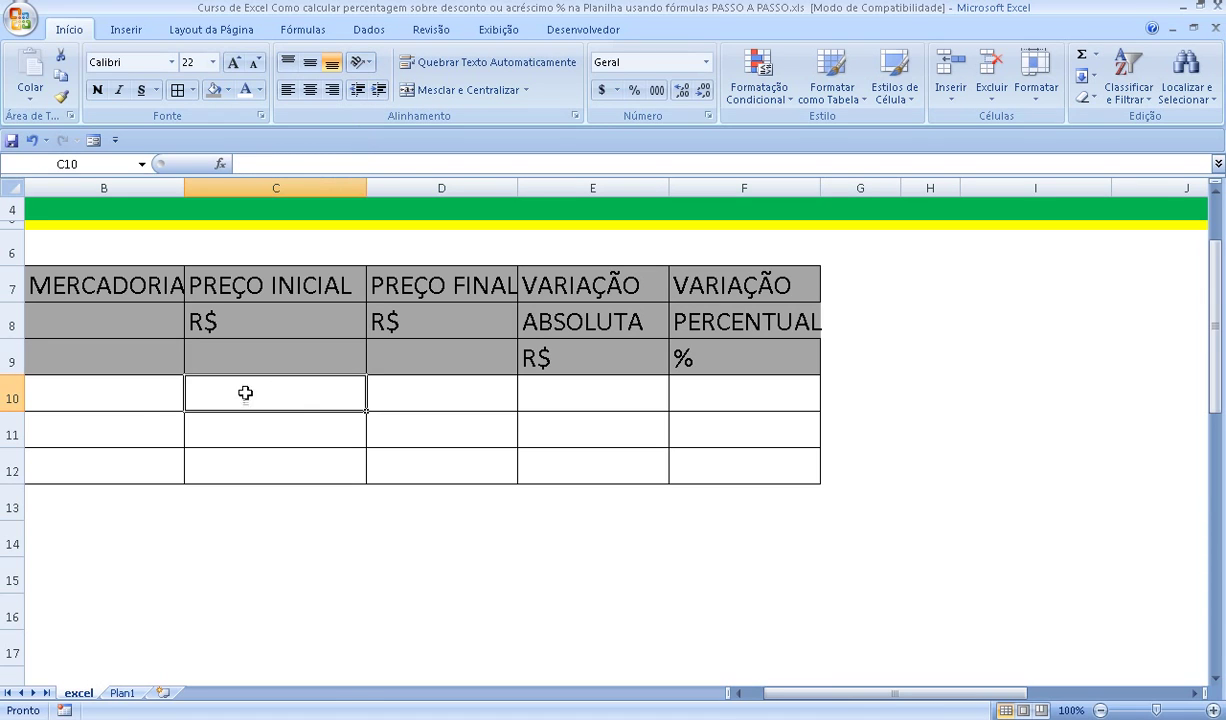
Enter the products BERMUDA, CAMISA and CALÇA in cells B10 to B12.
{"action": "left_click", "coordinate": [136, 400]}
{"action": "type", "text": "B"}
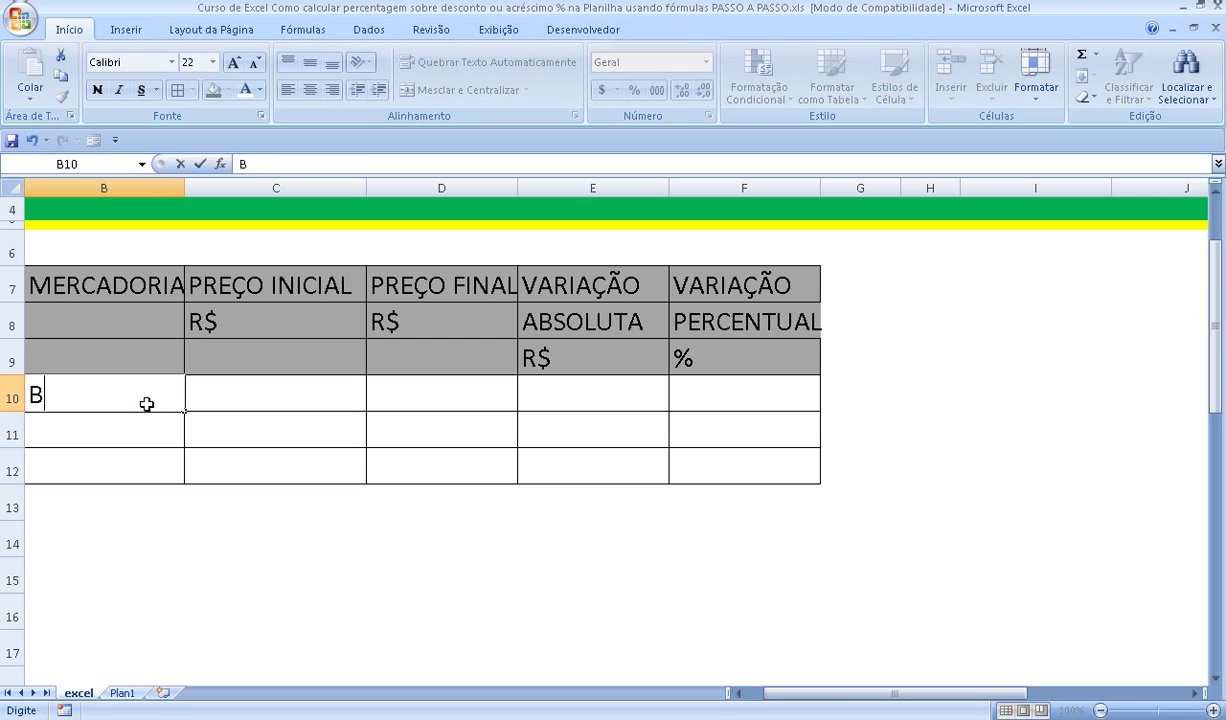
{"action": "type", "text": "ERMUDA"}
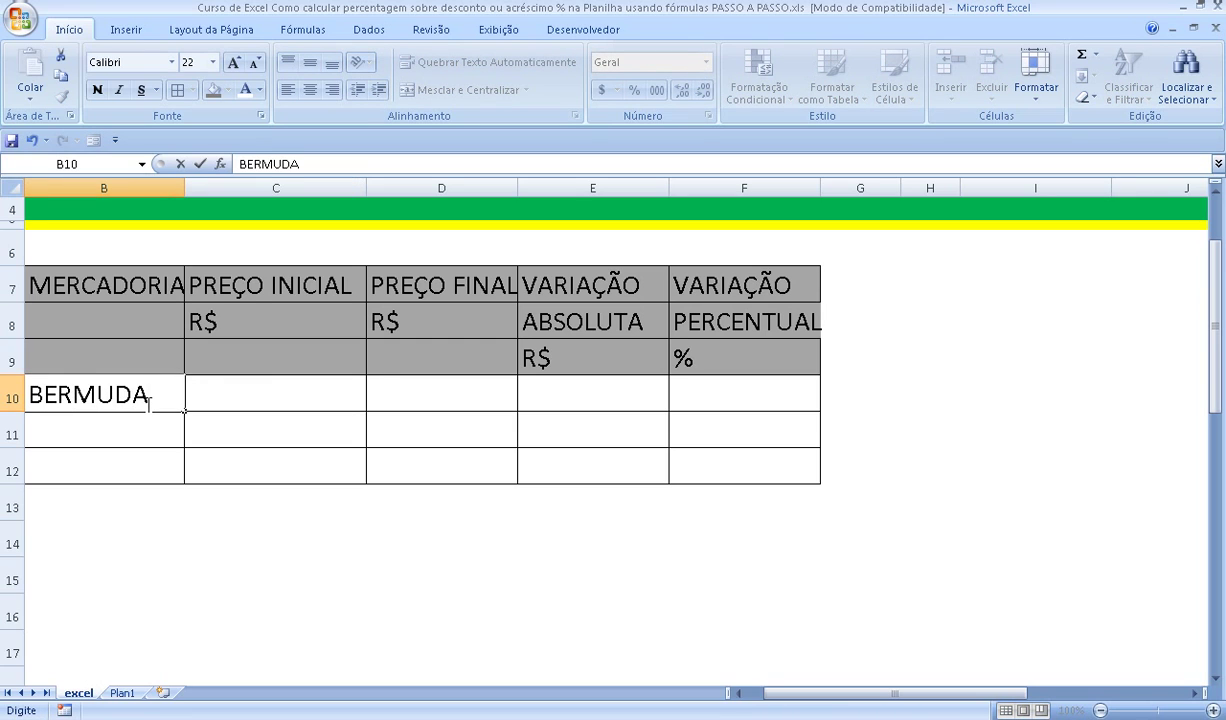
{"action": "key", "text": "Return"}
{"action": "type", "text": "CAMIS"}
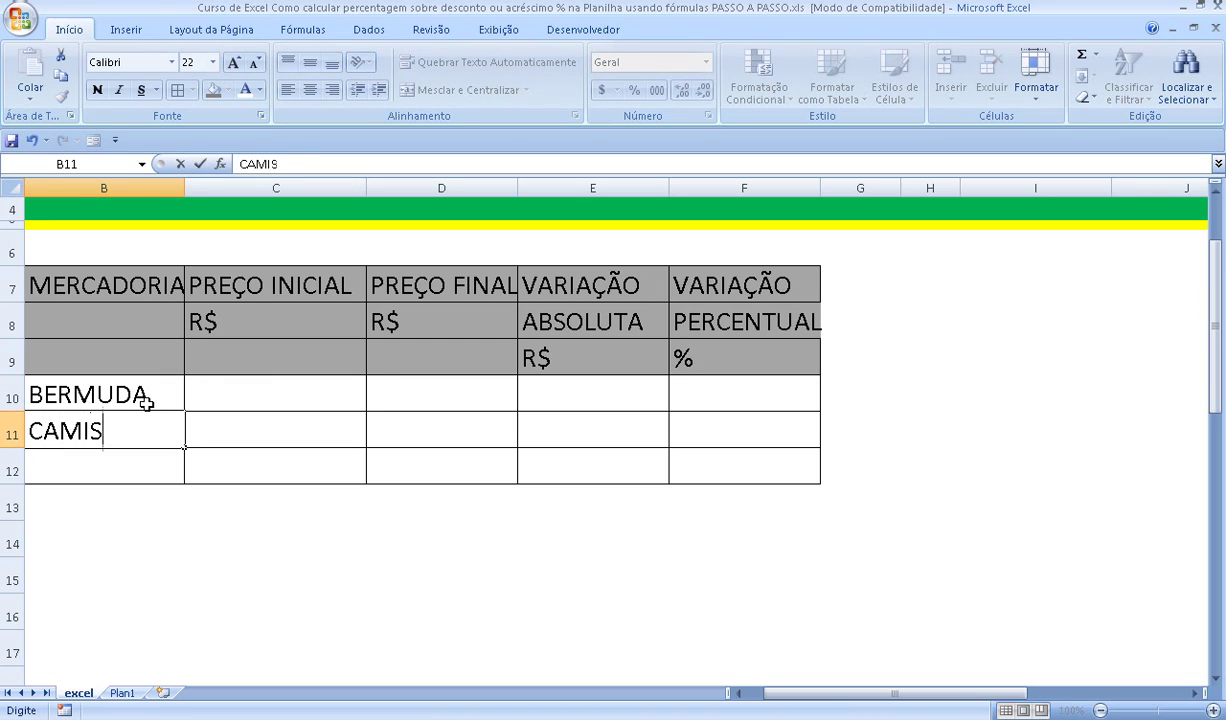
{"action": "type", "text": "A"}
{"action": "key", "text": "Return"}
{"action": "type", "text": "CALÇ"}
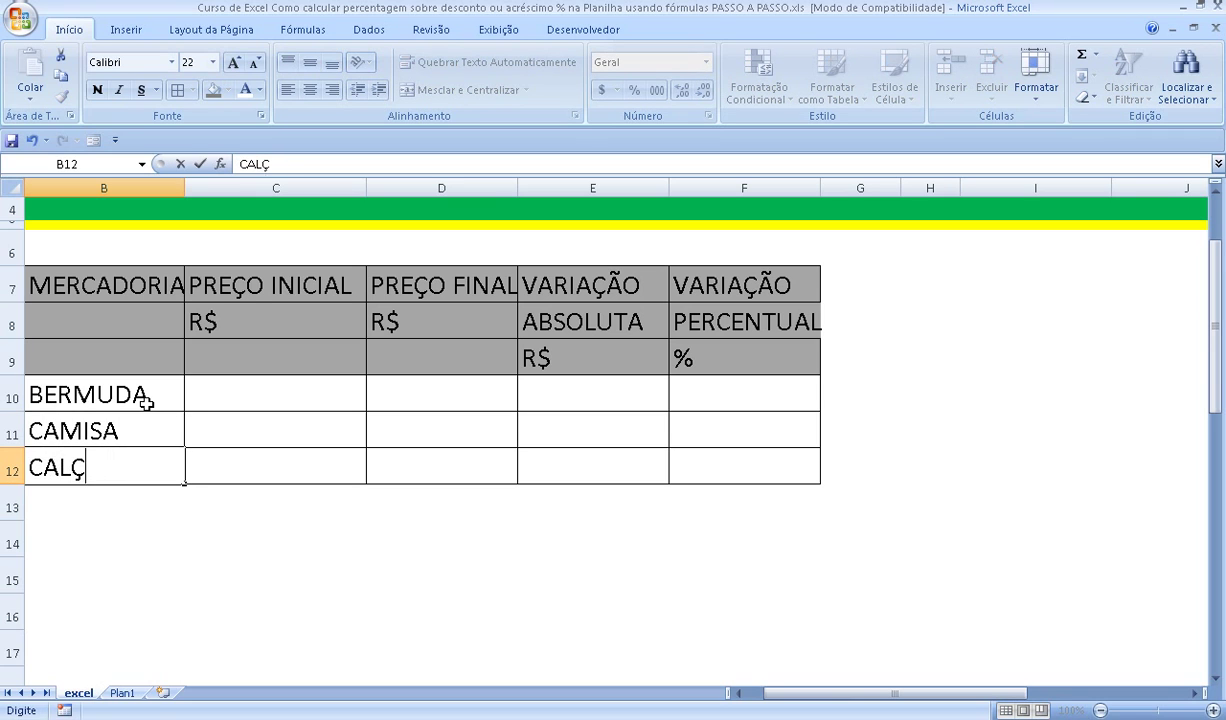
{"action": "type", "text": "A"}
{"action": "key", "text": "Return"}
{"action": "scroll", "coordinate": [142, 385], "scroll_direction": "up", "scroll_amount": 1}
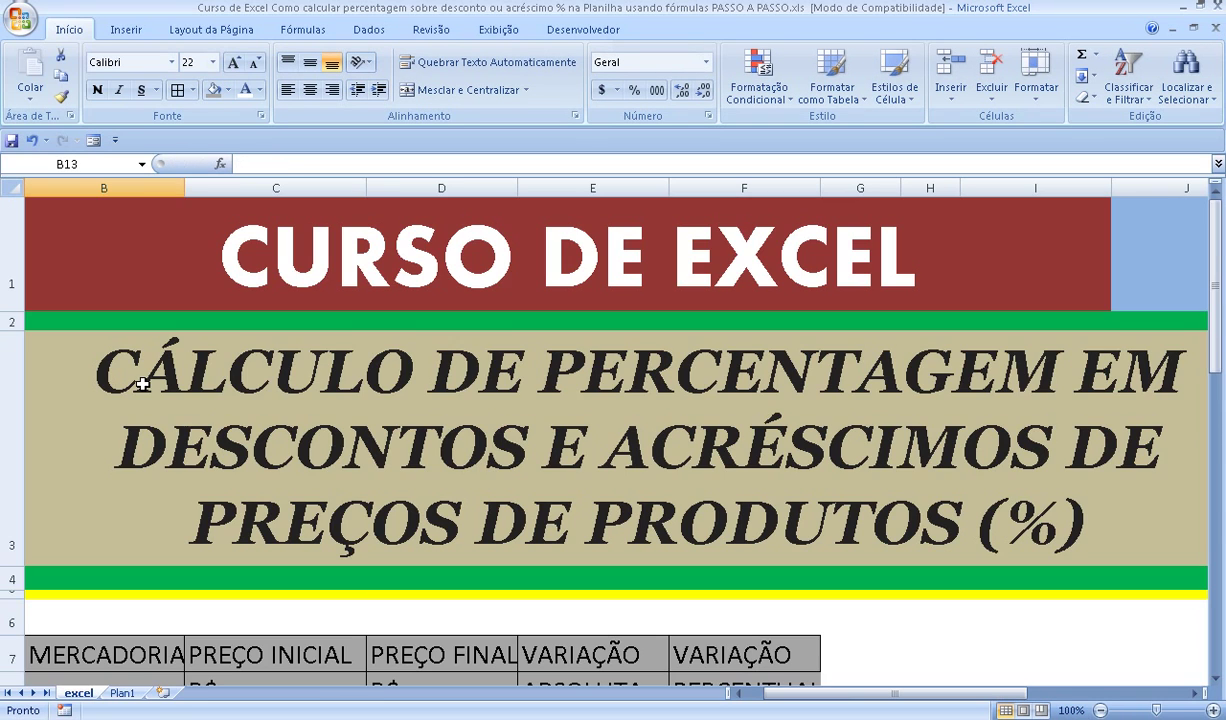
Enter prices for BERMUDA (100 initial, 68 final) and CAMISA (150 initial, 75 final).
{"action": "scroll", "coordinate": [237, 418], "scroll_direction": "down", "scroll_amount": 2}
{"action": "scroll", "coordinate": [237, 425], "scroll_direction": "up", "scroll_amount": 1}
{"action": "left_click", "coordinate": [240, 393]}
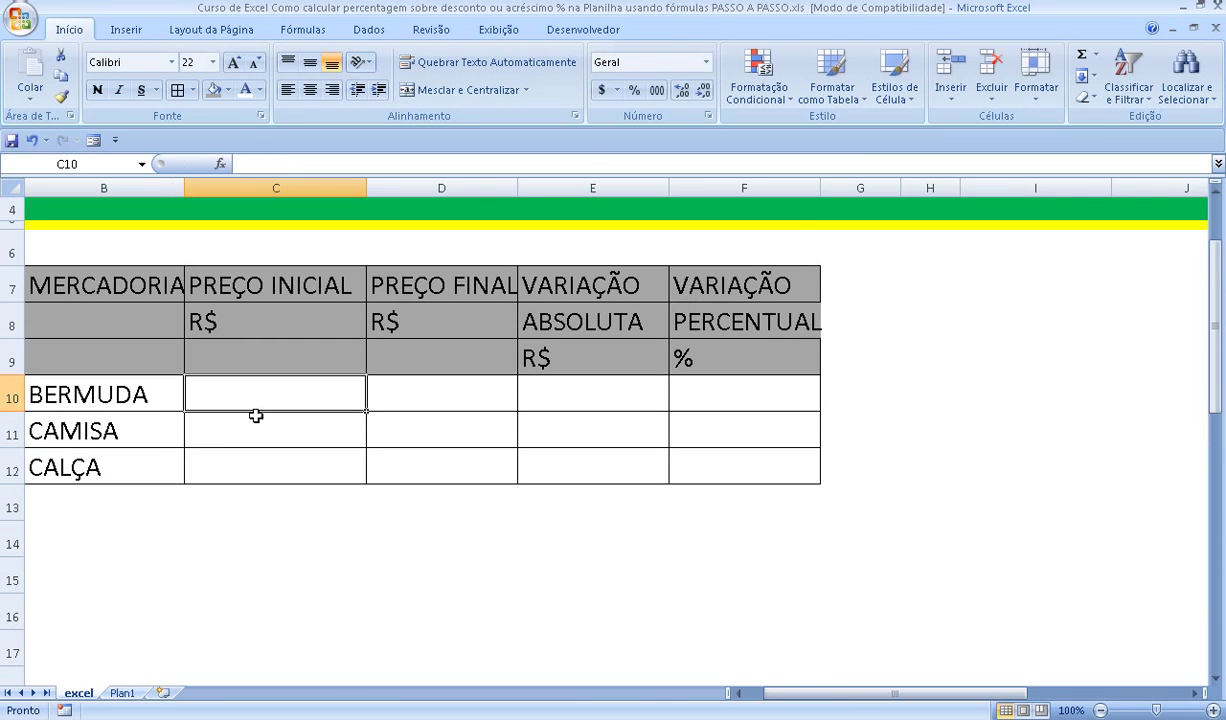
{"action": "type", "text": "100"}
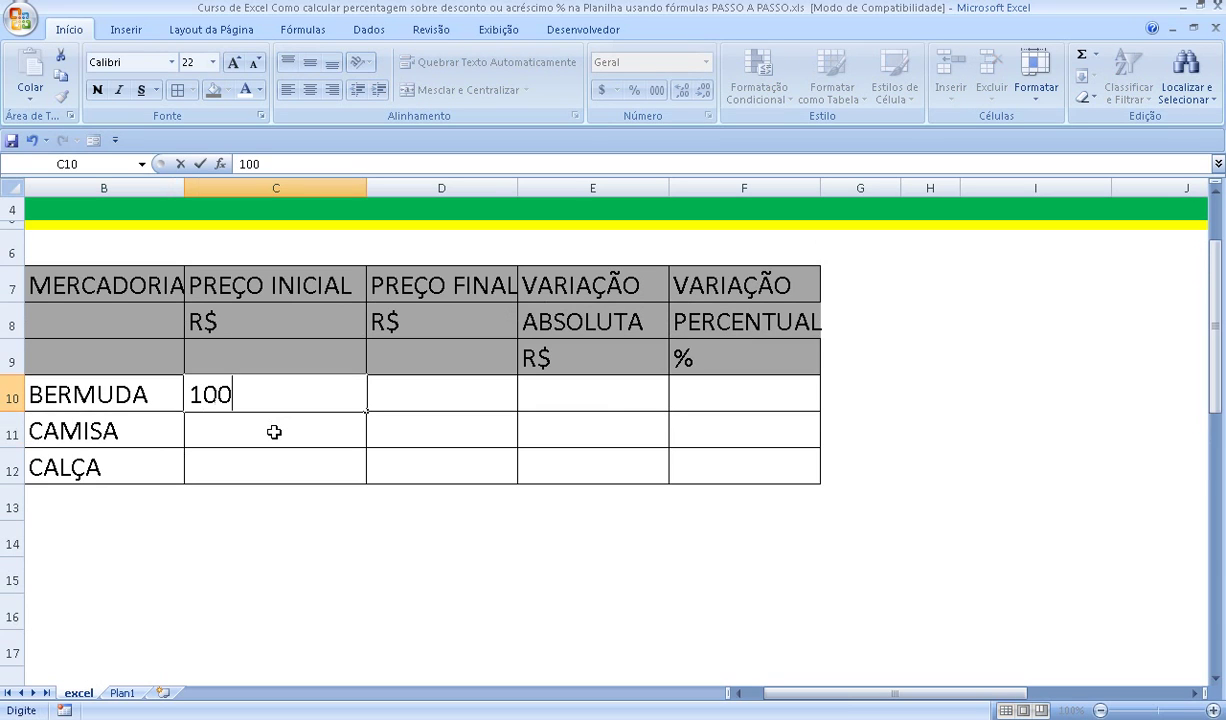
{"action": "key", "text": "Return"}
{"action": "key", "text": "Up"}
{"action": "key", "text": "Right"}
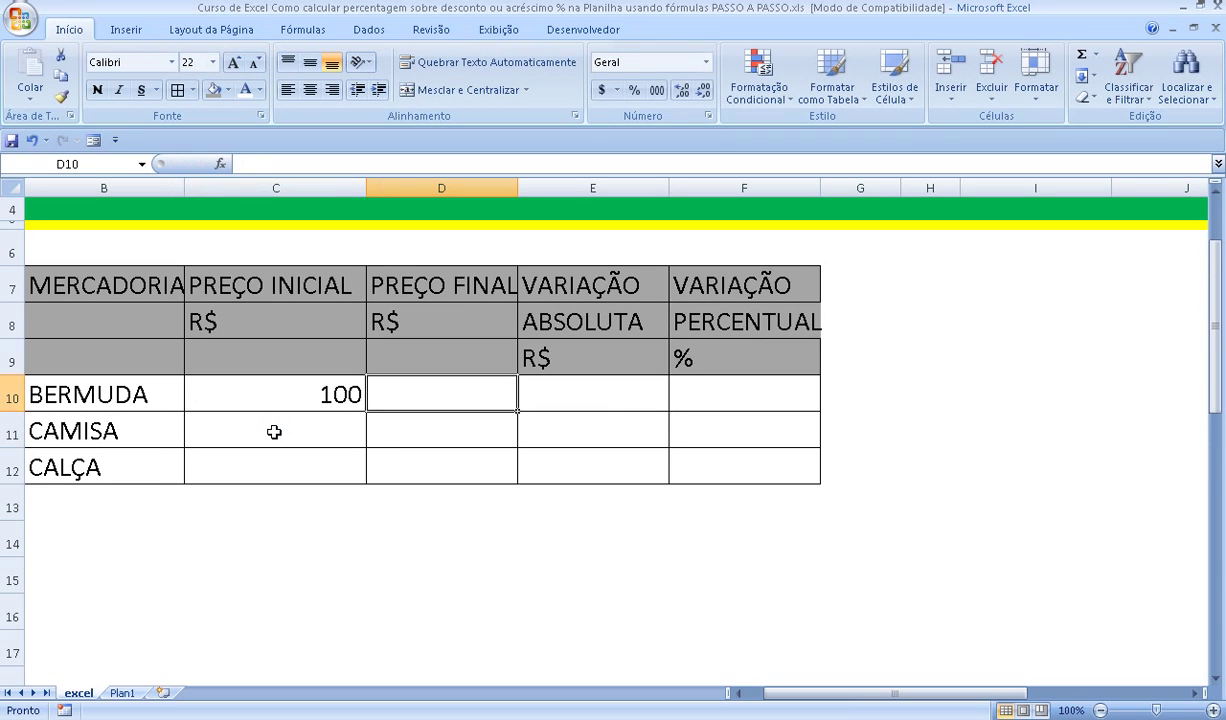
{"action": "type", "text": "68"}
{"action": "key", "text": "Return"}
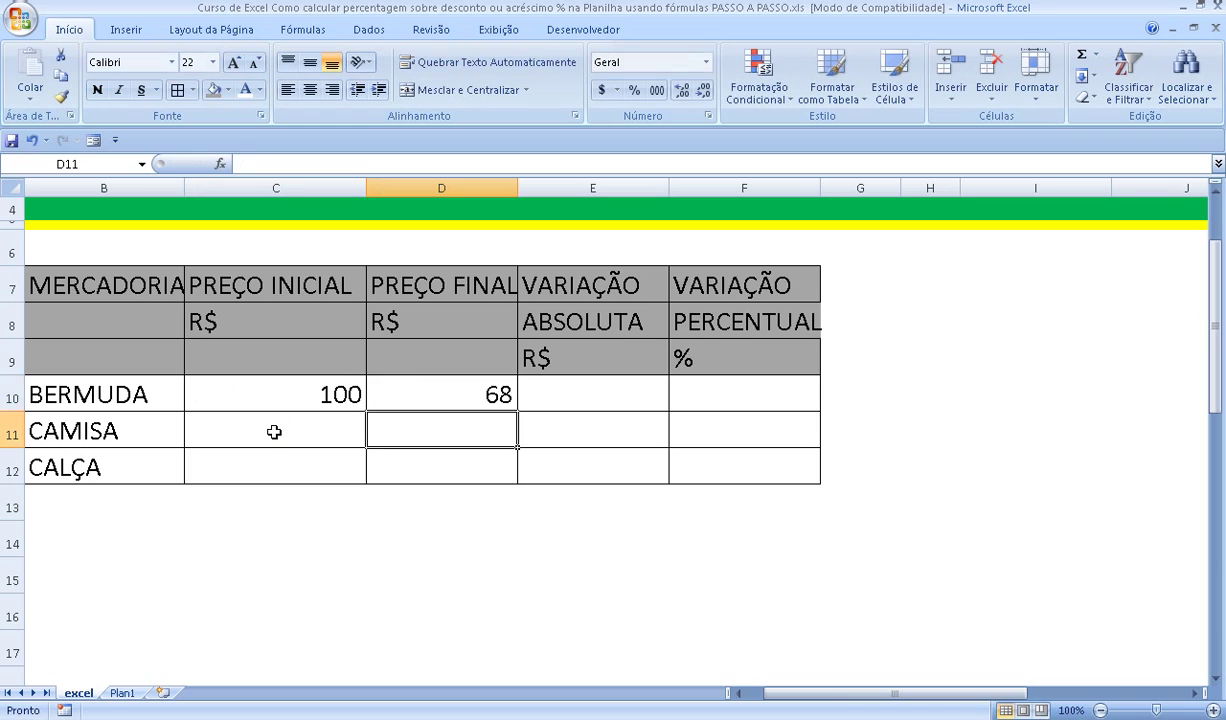
{"action": "left_click", "coordinate": [300, 440]}
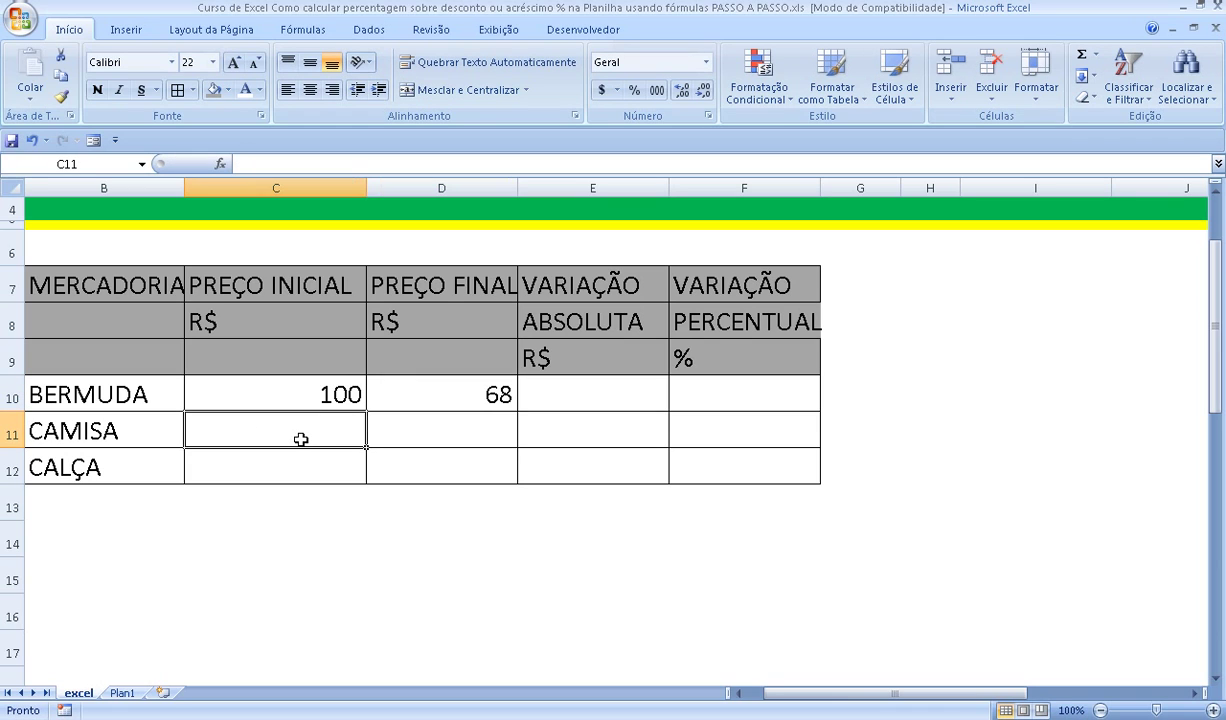
{"action": "type", "text": "15"}
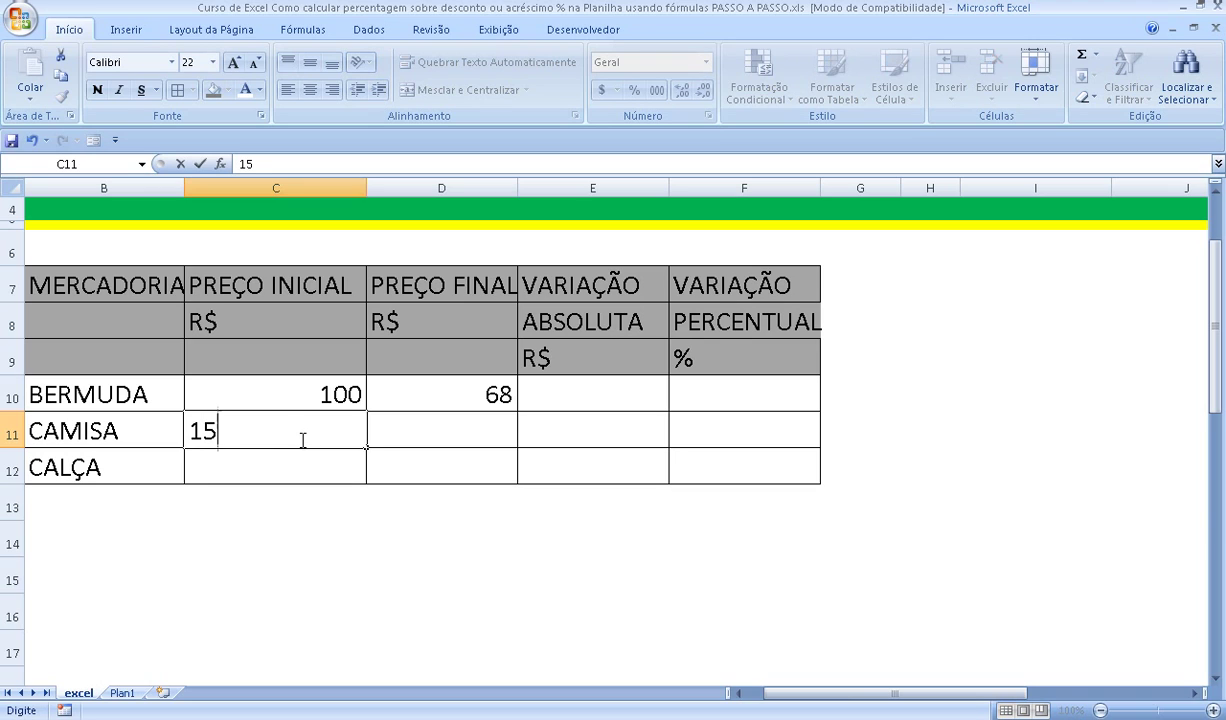
{"action": "type", "text": "9"}
{"action": "key", "text": "BackSpace"}
{"action": "type", "text": "0"}
{"action": "key", "text": "Return"}
{"action": "key", "text": "Right"}
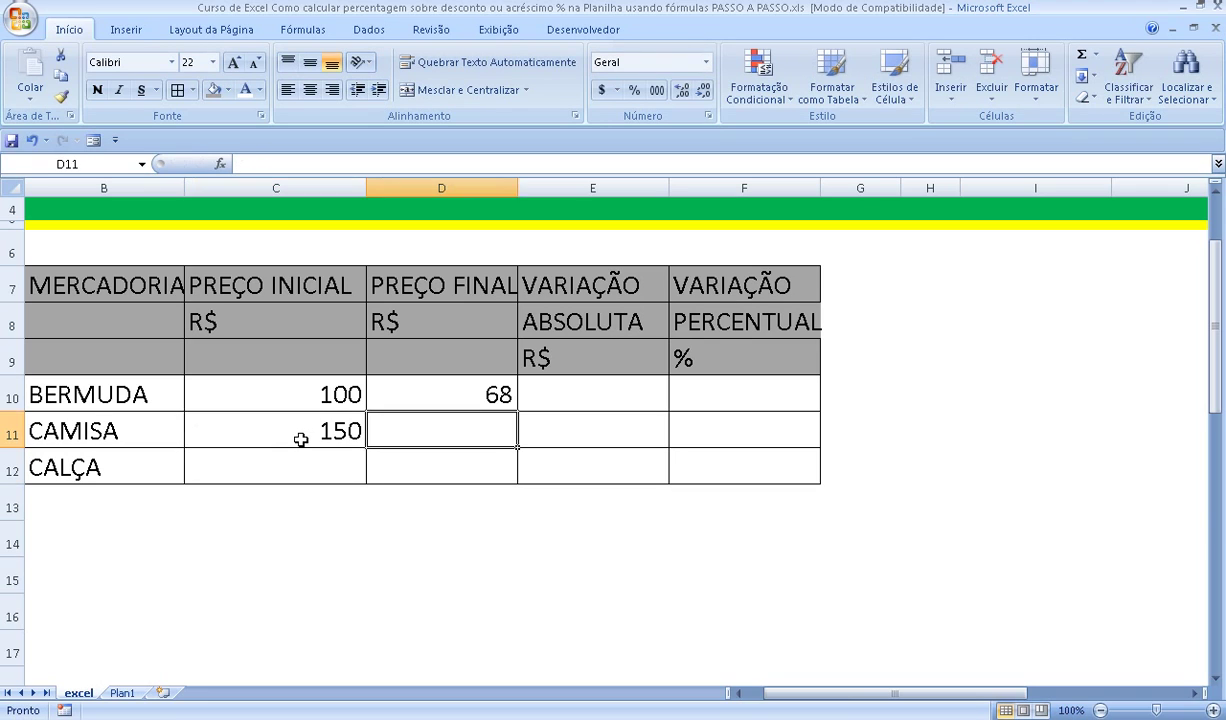
{"action": "type", "text": "75"}
{"action": "key", "text": "Return"}
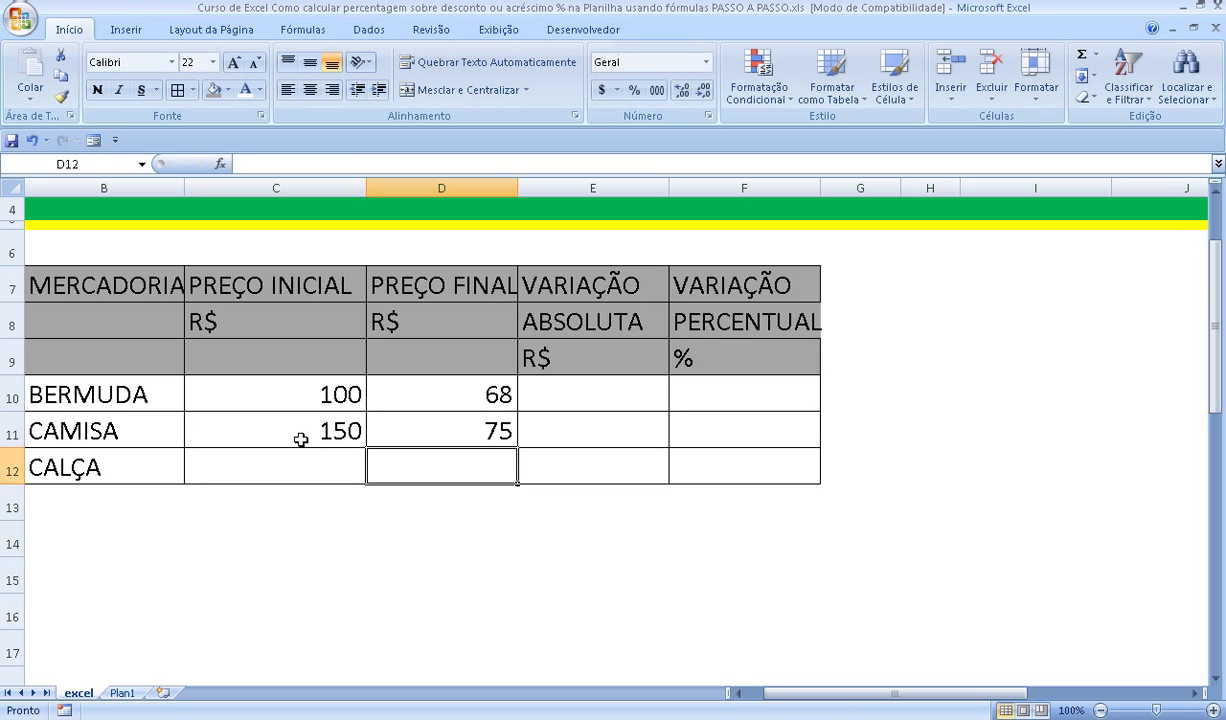
Enter CALÇA's initial price 130 in C12 and final price 104 in D12.
{"action": "key", "text": "Left"}
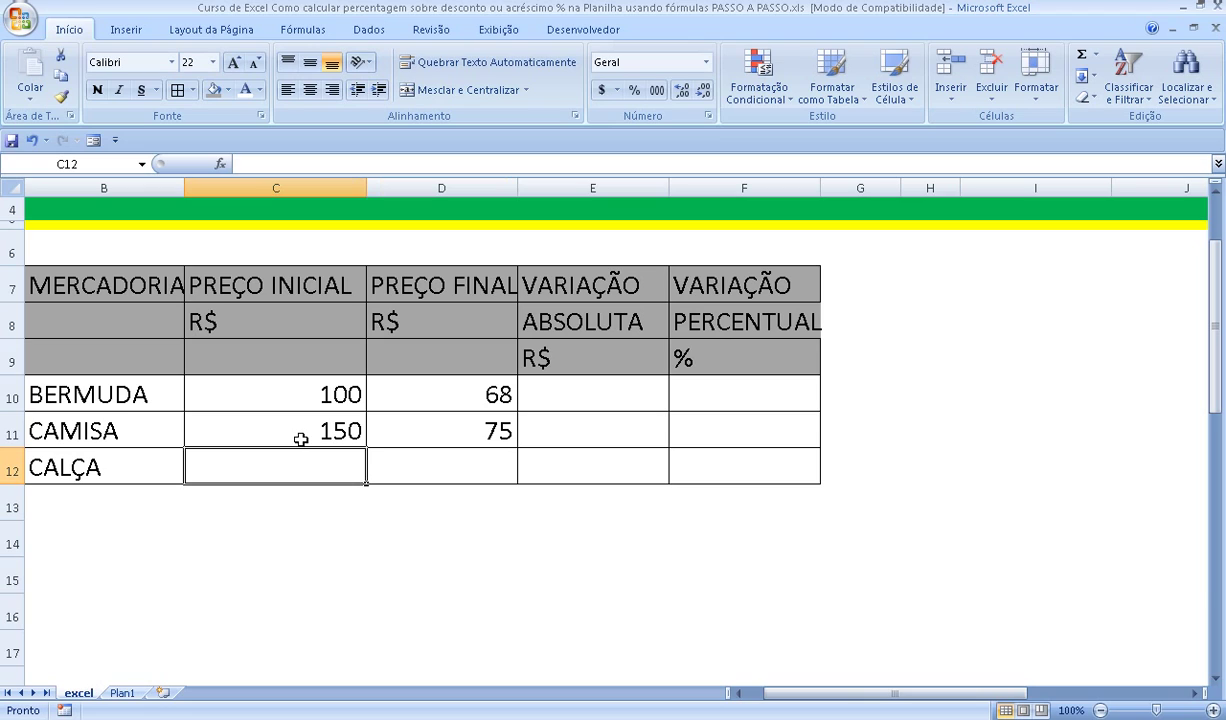
{"action": "type", "text": "1"}
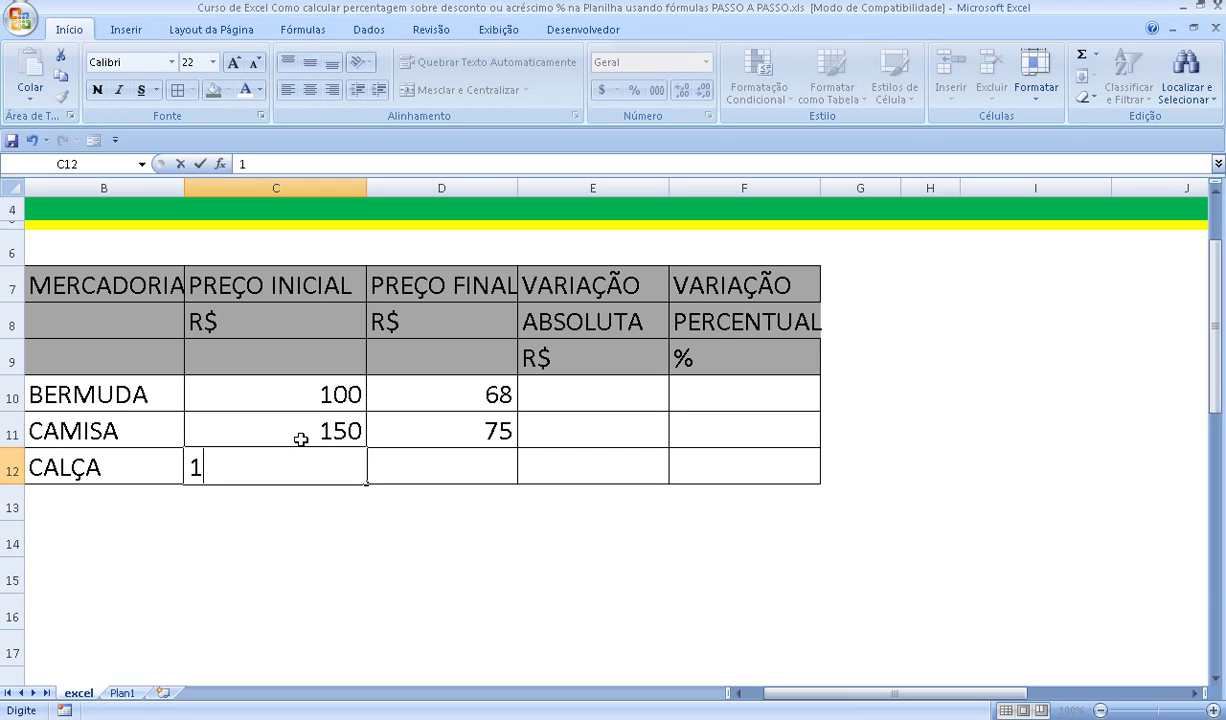
{"action": "type", "text": "30"}
{"action": "key", "text": "Return"}
{"action": "key", "text": "Up"}
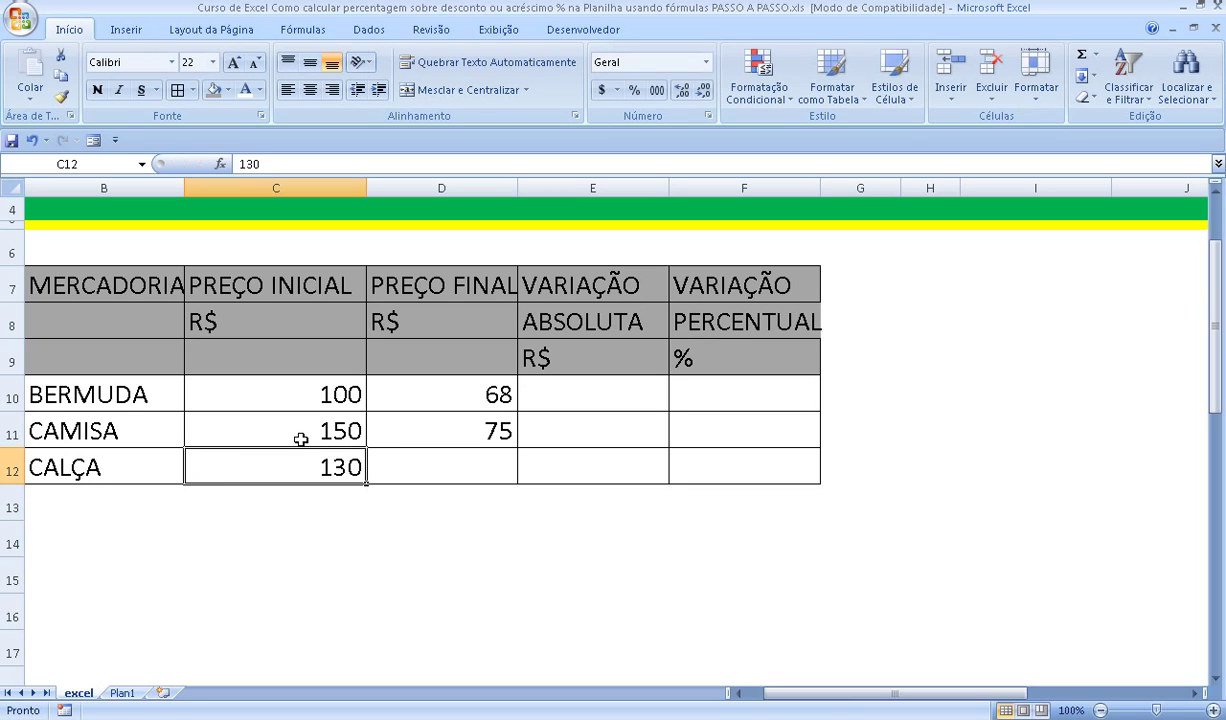
{"action": "key", "text": "Right"}
{"action": "type", "text": "10"}
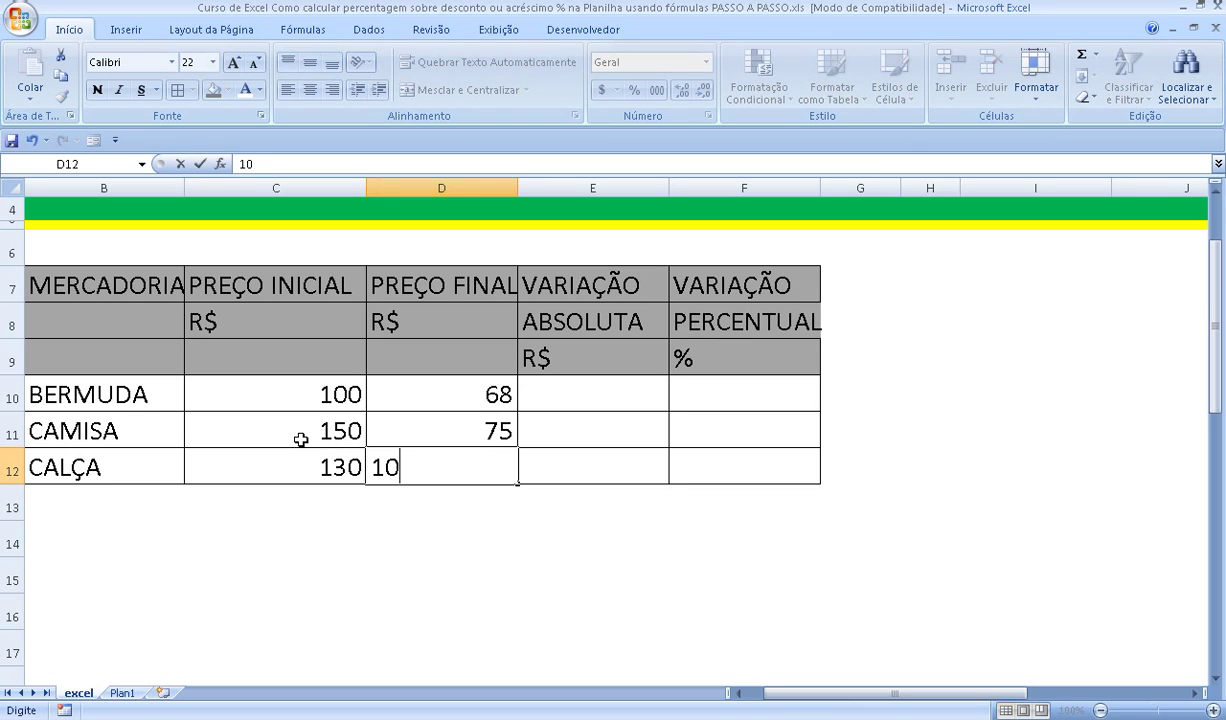
{"action": "type", "text": "4"}
{"action": "key", "text": "Return"}
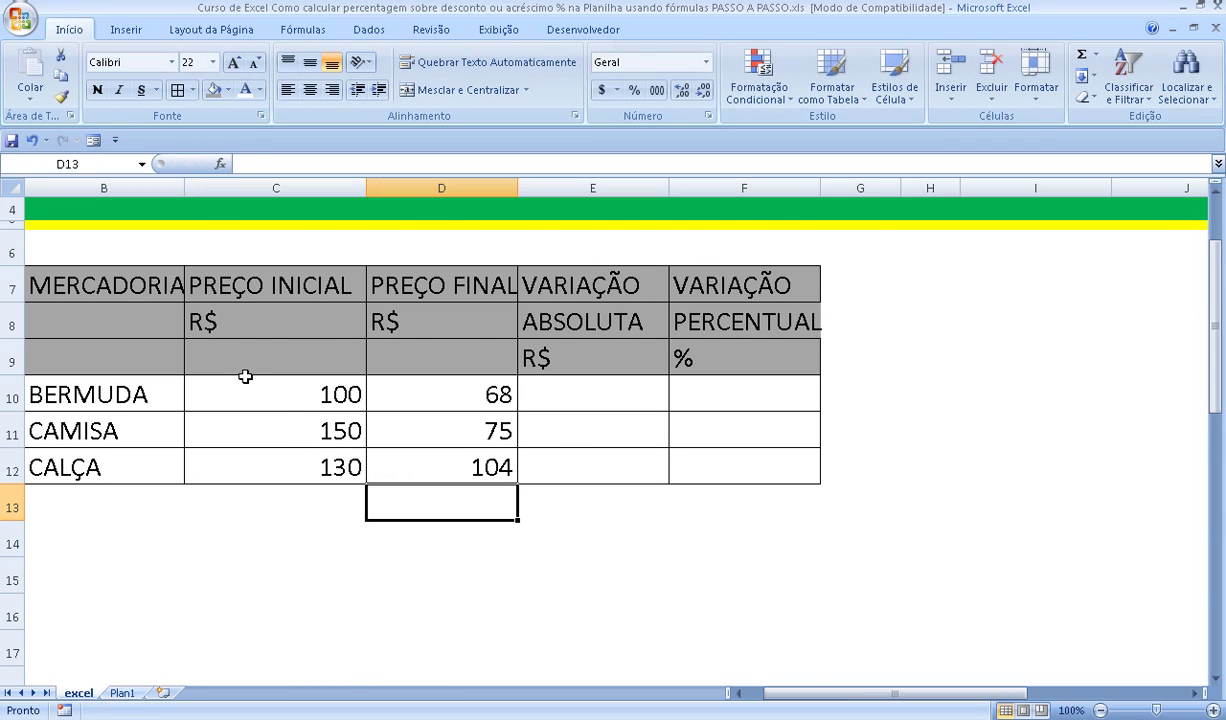
Shrink blank row 6 to a much shorter height.
{"action": "scroll", "coordinate": [240, 362], "scroll_direction": "up", "scroll_amount": 1}
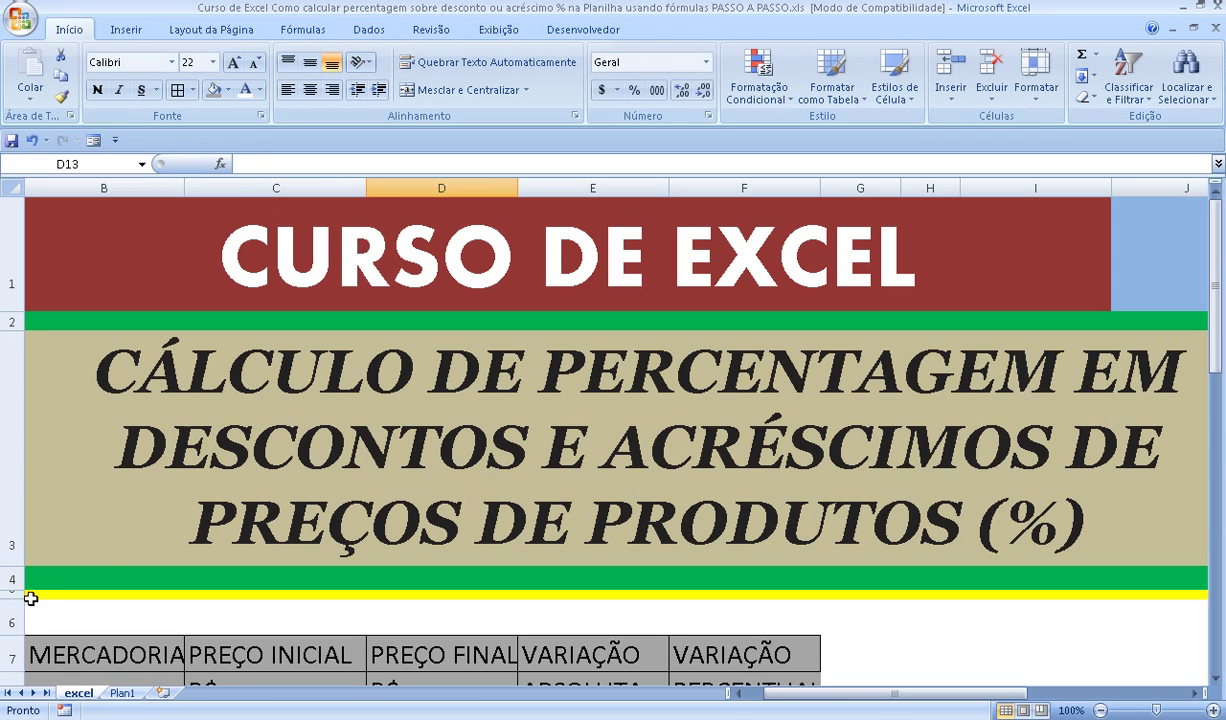
{"action": "left_click_drag", "start_coordinate": [5, 637], "coordinate": [5, 607]}
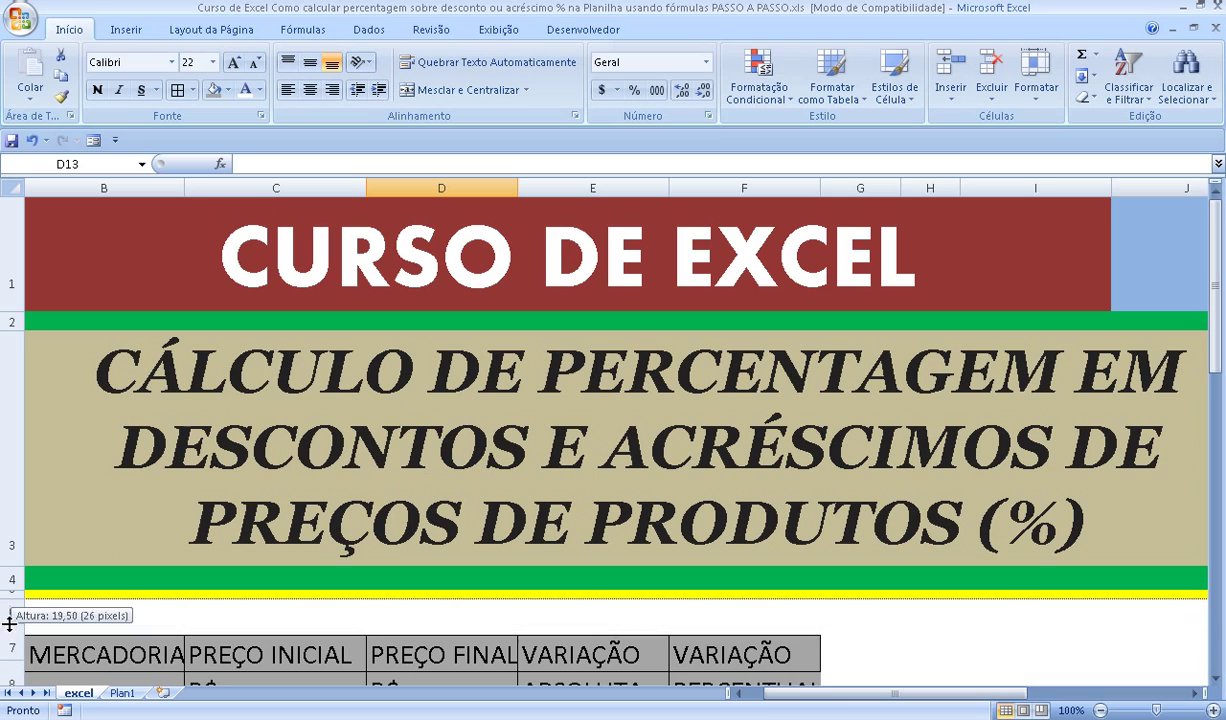
{"action": "scroll", "coordinate": [405, 640], "scroll_direction": "down", "scroll_amount": 1}
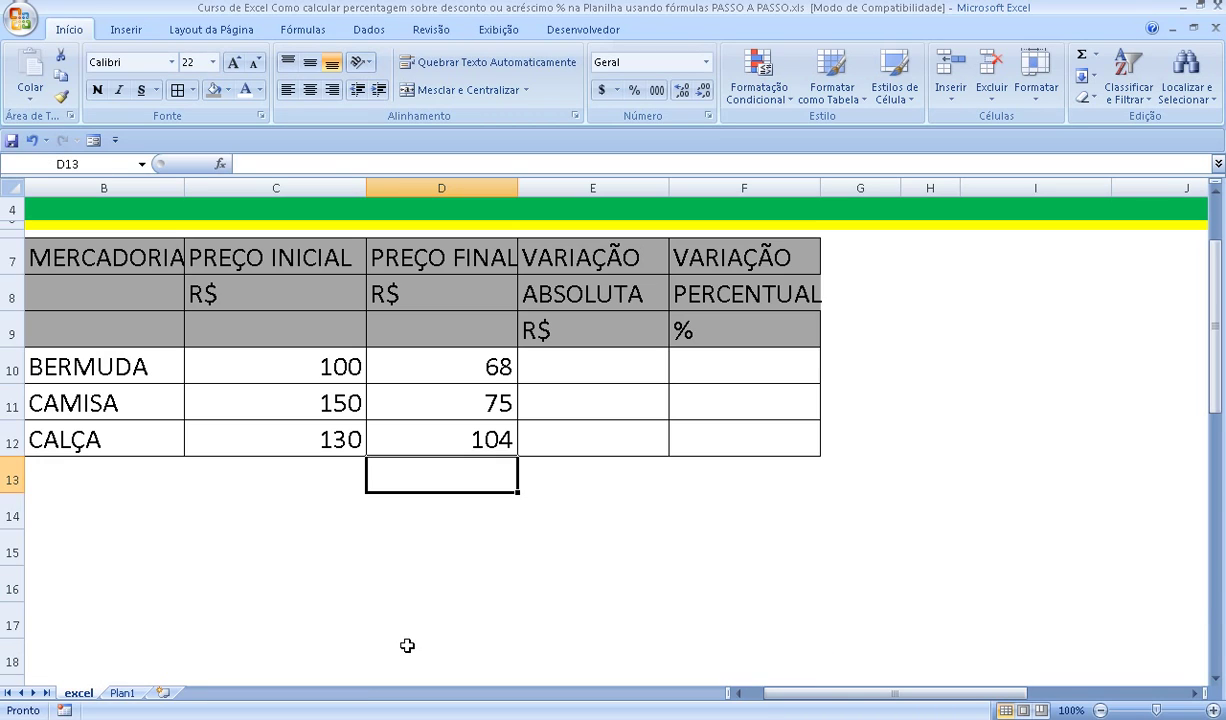
Enter an initial-minus-final price formula in E10, giving 32 for BERMUDA.
{"action": "left_click", "coordinate": [576, 366]}
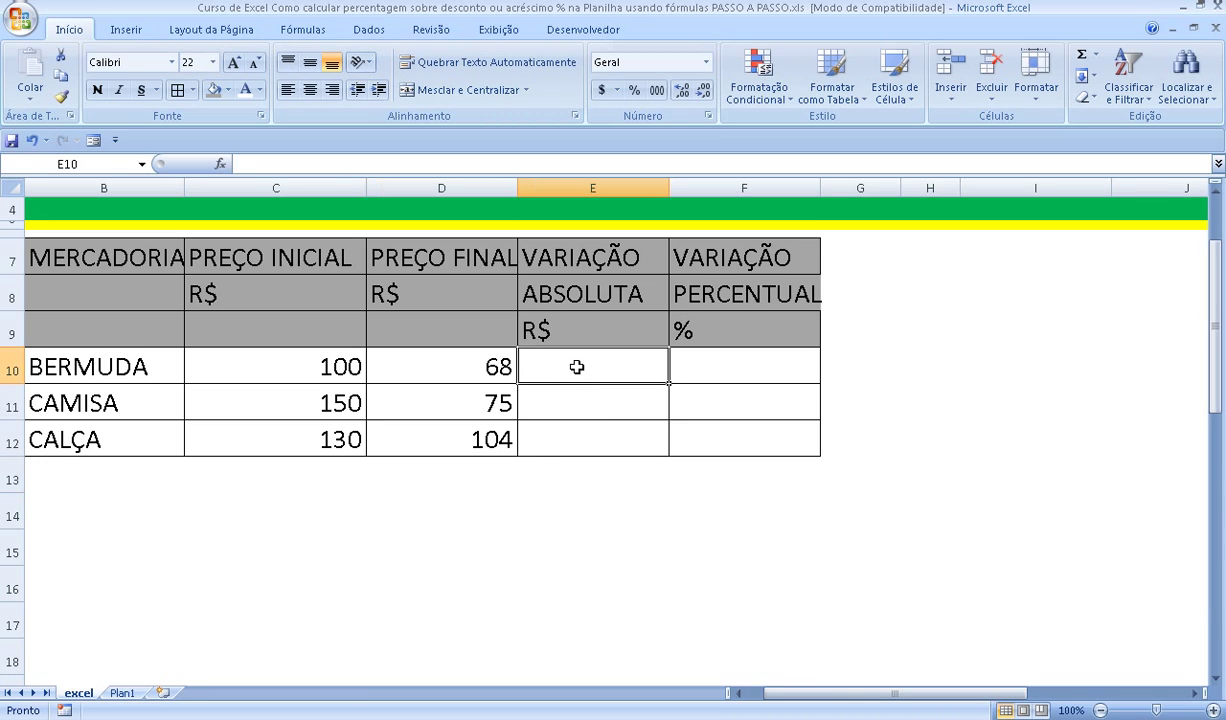
{"action": "type", "text": "="}
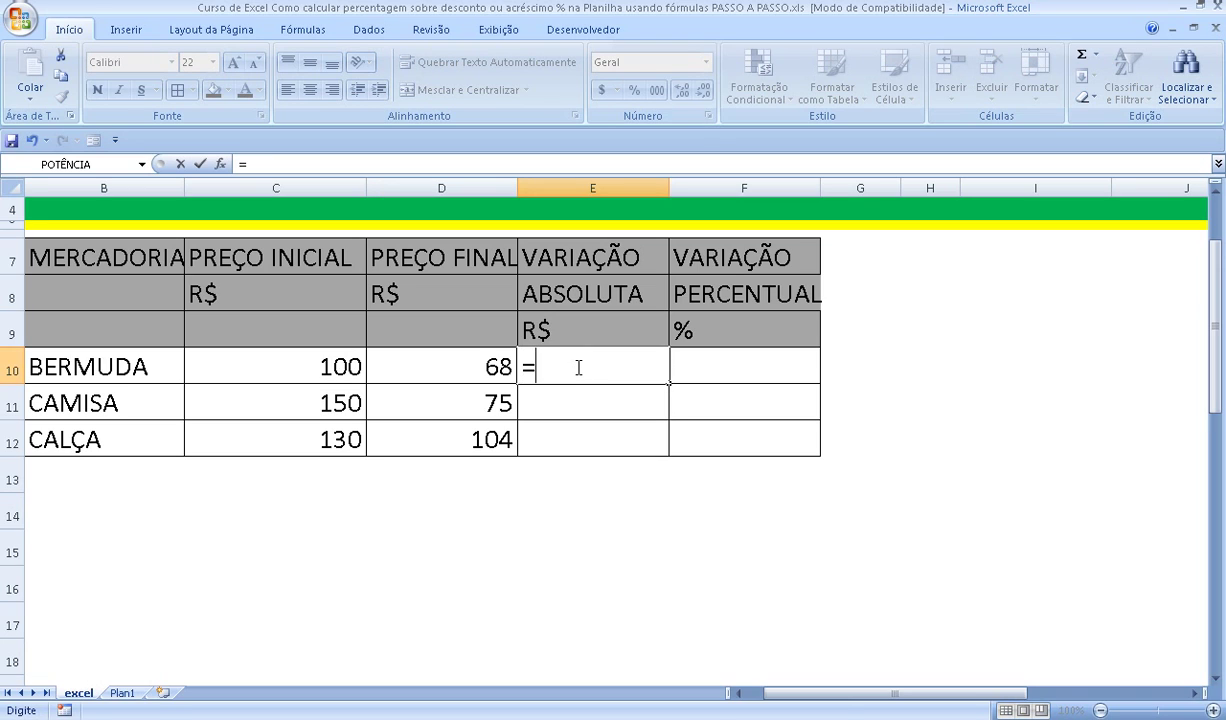
{"action": "key", "text": "Left"}
{"action": "key", "text": "Left"}
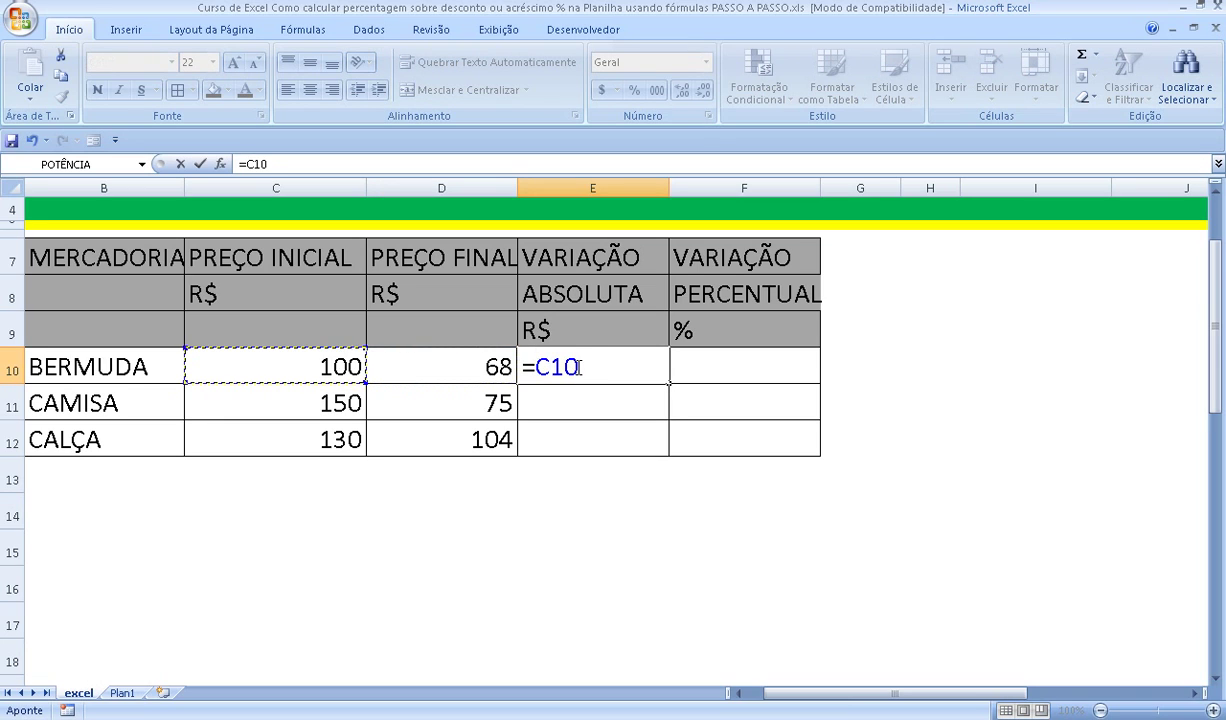
{"action": "type", "text": "-"}
{"action": "key", "text": "Left"}
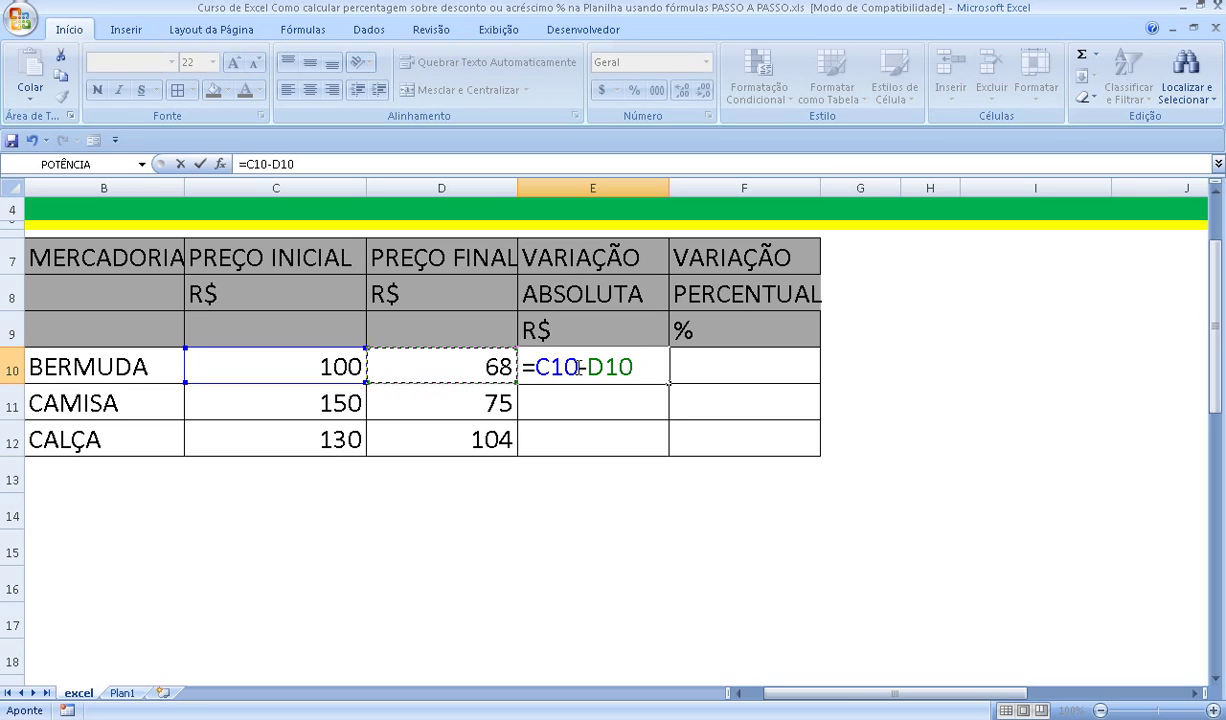
{"action": "key", "text": "Return"}
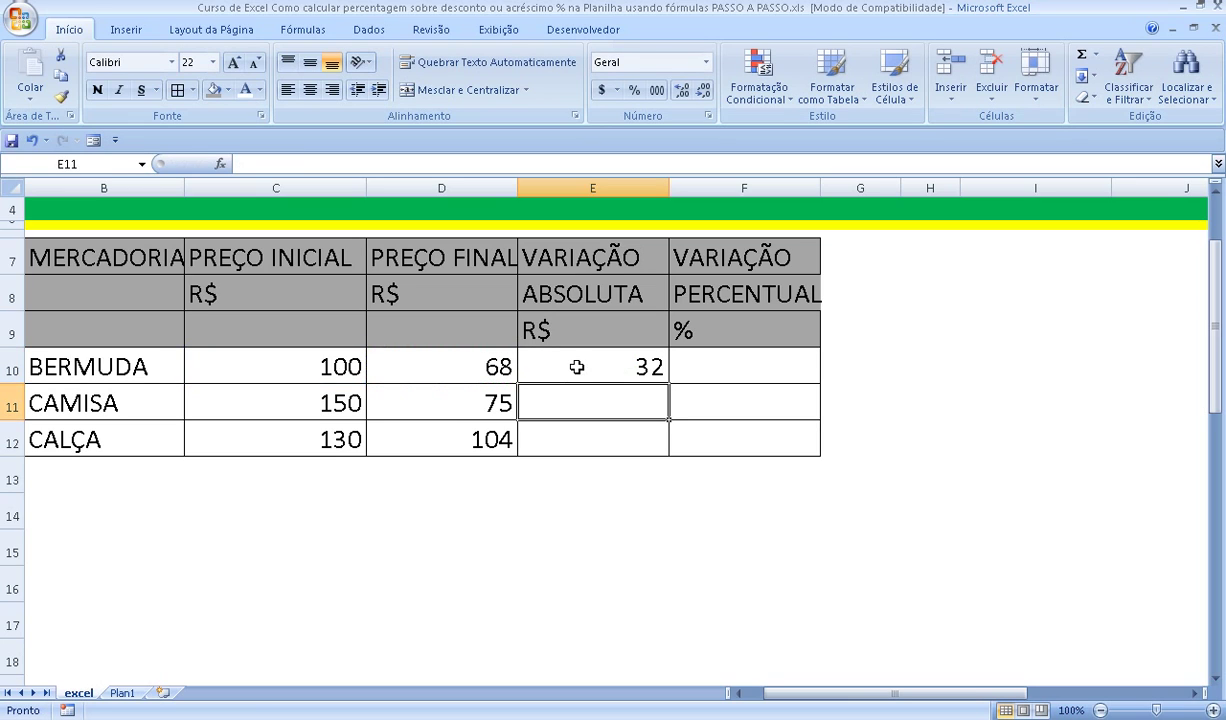
Fill the difference formula down to E12 and verify CAMISA 75 and CALÇA 26.
{"action": "left_click", "coordinate": [577, 367]}
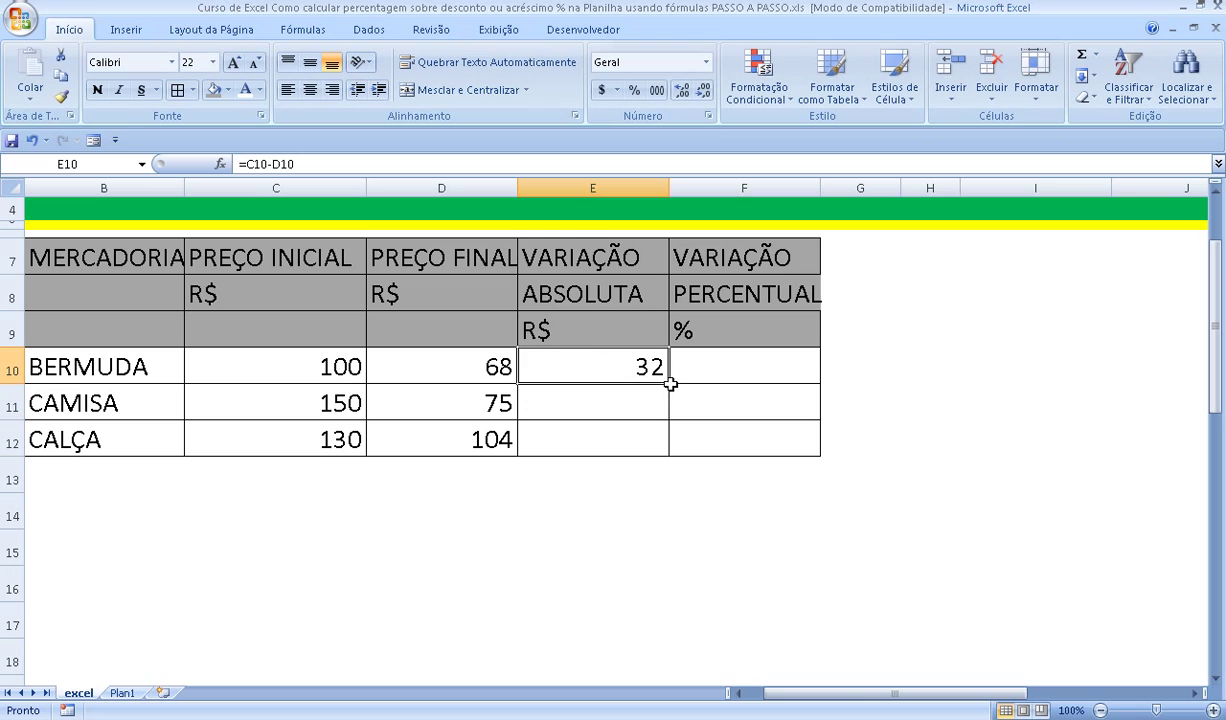
{"action": "left_click_drag", "start_coordinate": [667, 381], "coordinate": [667, 448]}
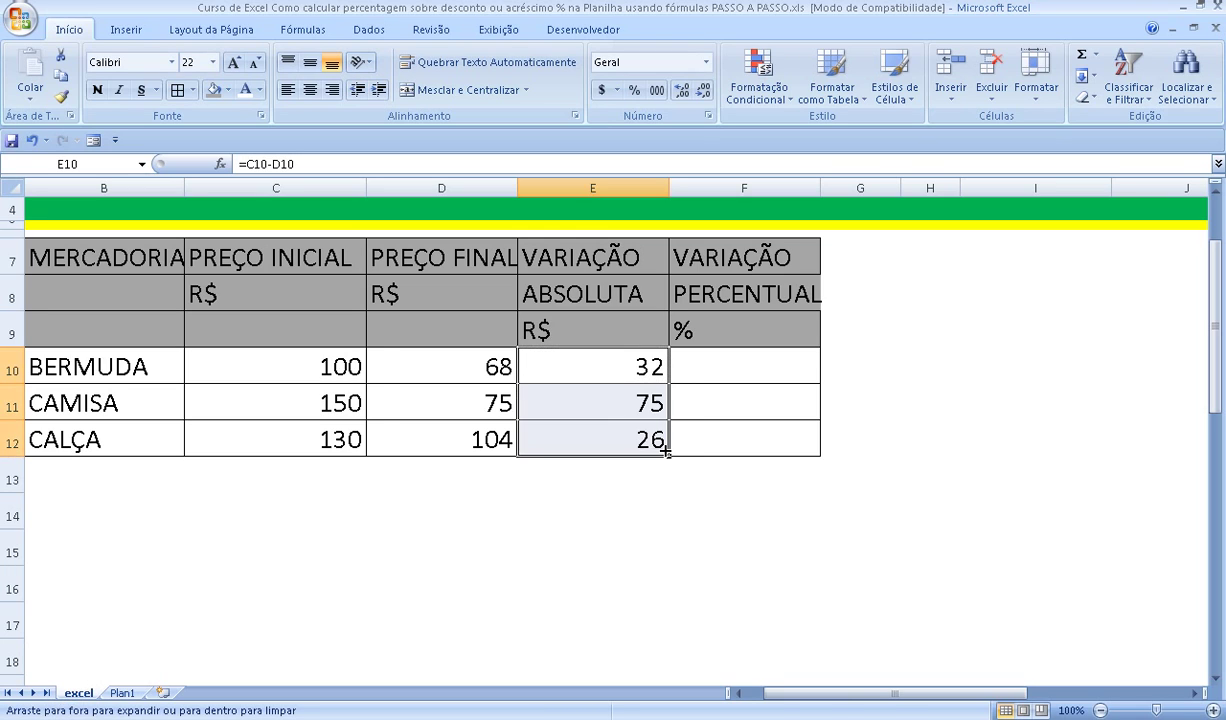
{"action": "left_click", "coordinate": [600, 403]}
{"action": "left_click", "coordinate": [340, 396]}
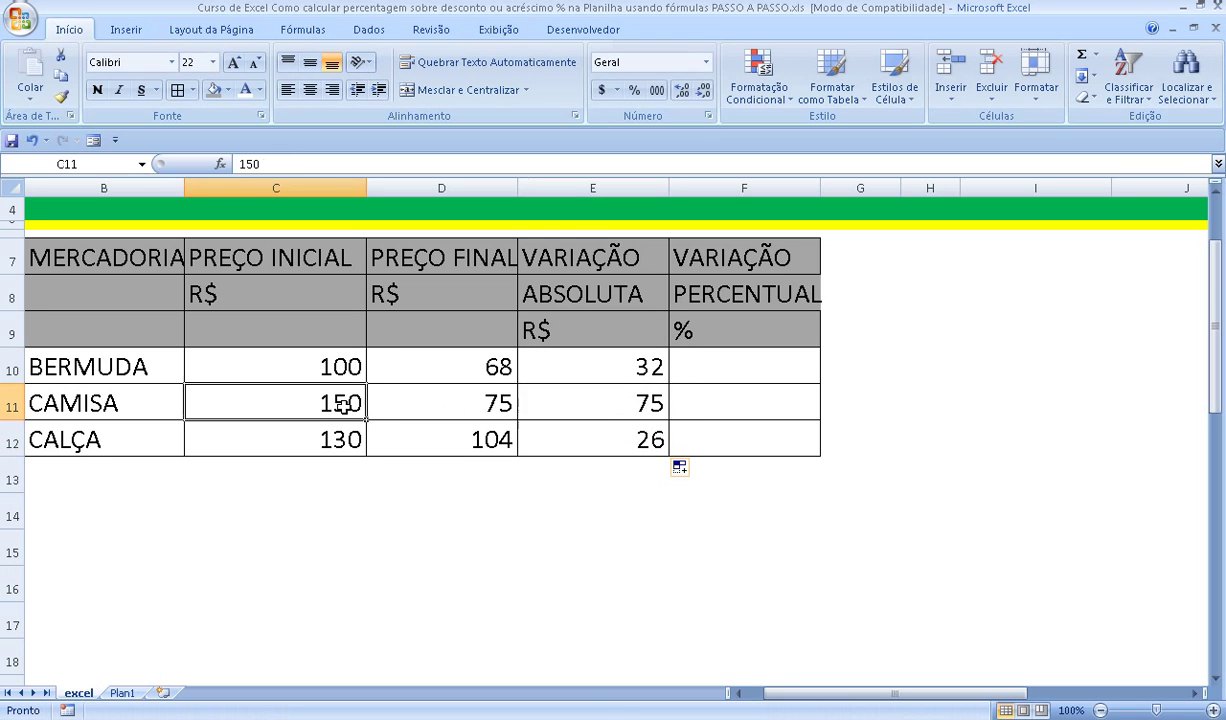
{"action": "left_click", "coordinate": [436, 402]}
{"action": "left_click", "coordinate": [557, 383]}
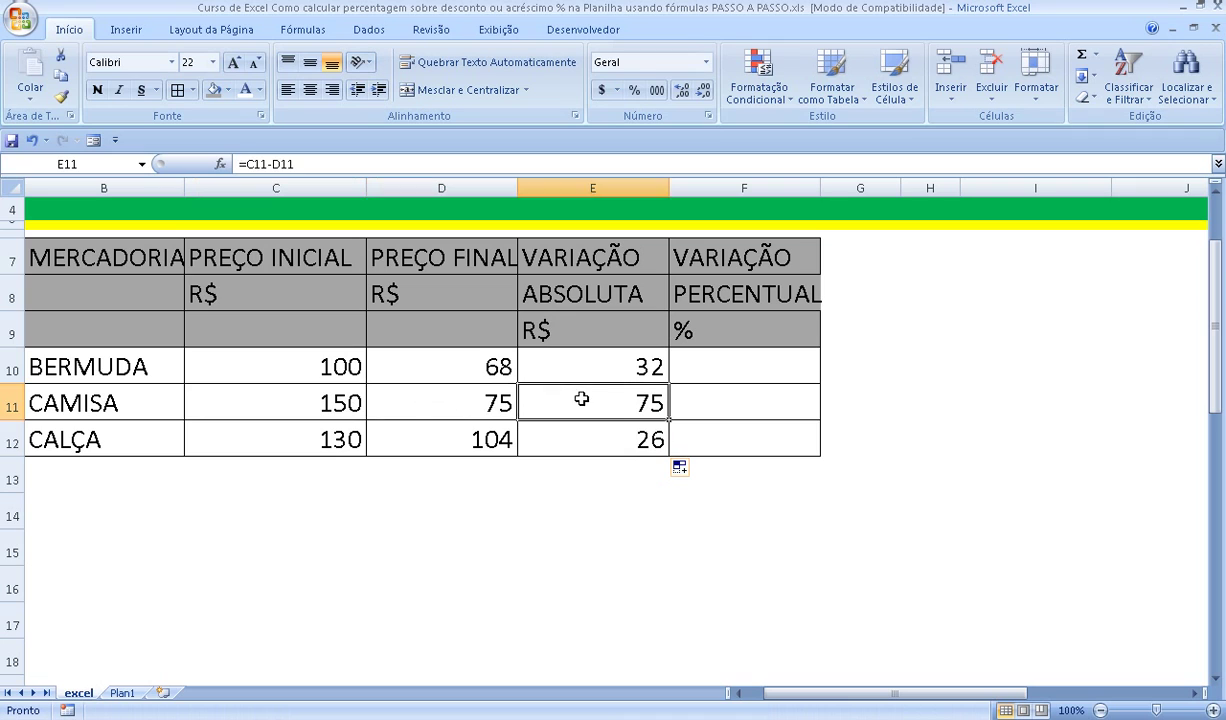
{"action": "left_click", "coordinate": [310, 427]}
{"action": "left_click", "coordinate": [488, 439]}
{"action": "left_click", "coordinate": [576, 439]}
{"action": "scroll", "coordinate": [581, 438], "scroll_direction": "up", "scroll_amount": 1}
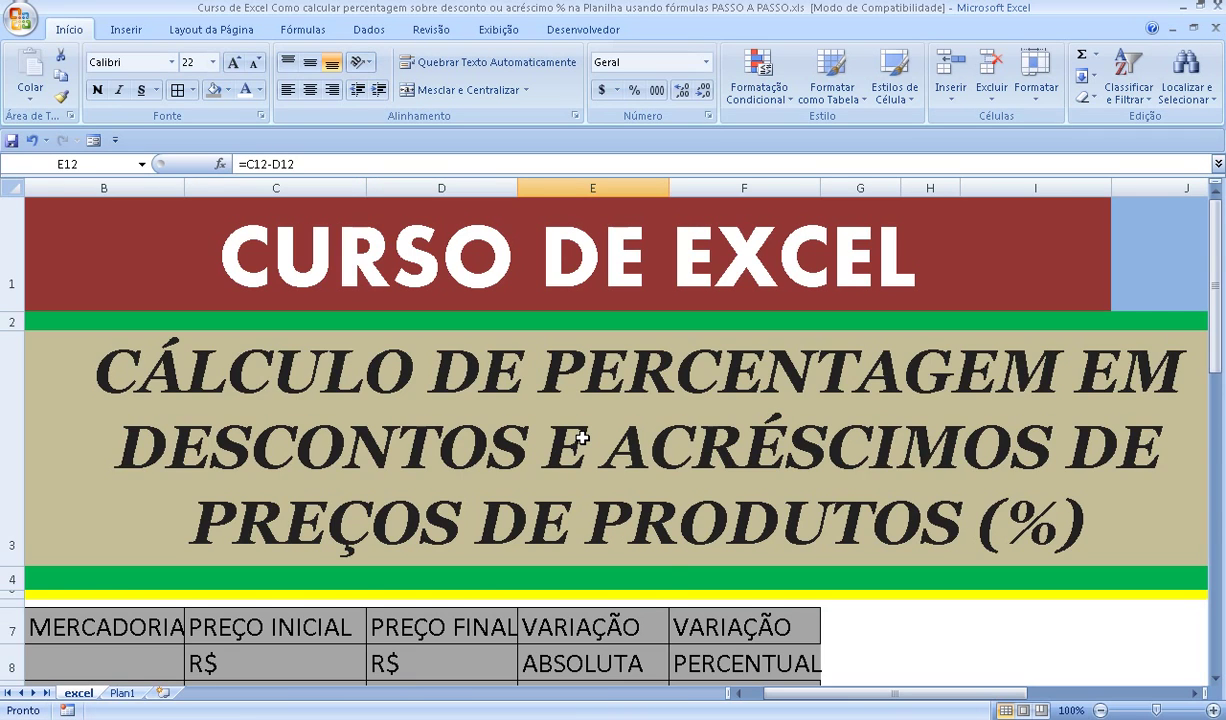
{"action": "scroll", "coordinate": [600, 455], "scroll_direction": "down", "scroll_amount": 1}
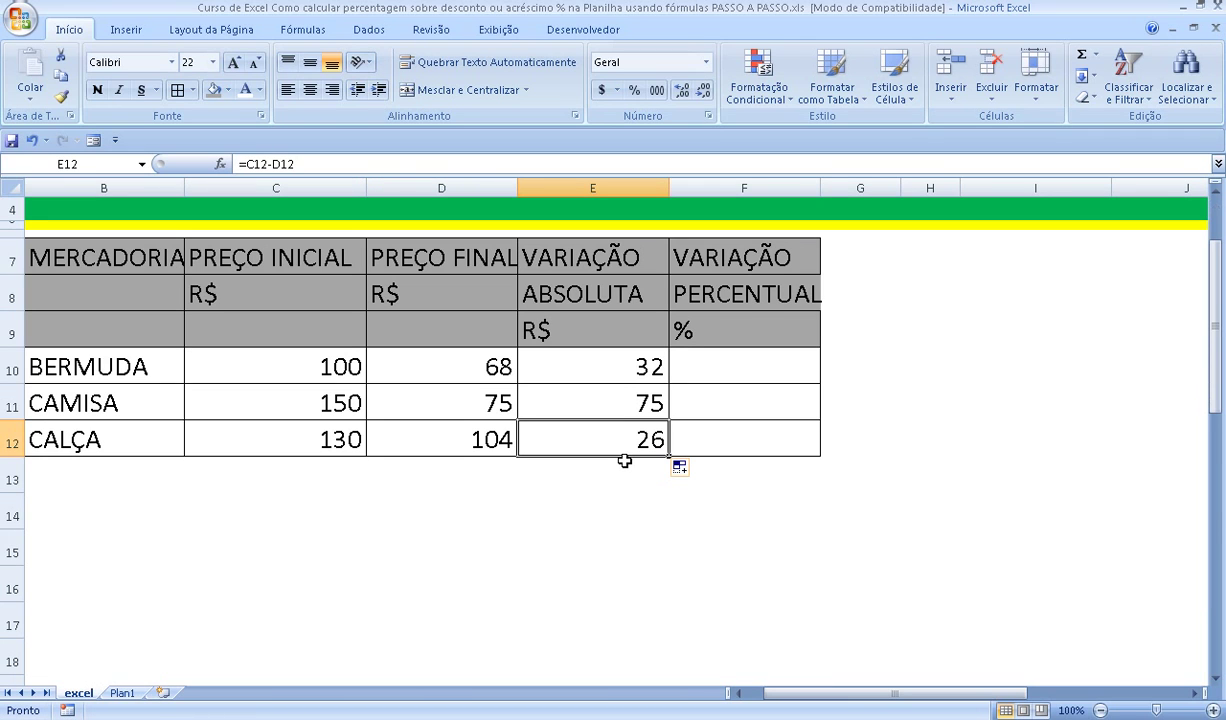
Save the workbook, continuing in the older file format.
{"action": "left_click", "coordinate": [12, 140]}
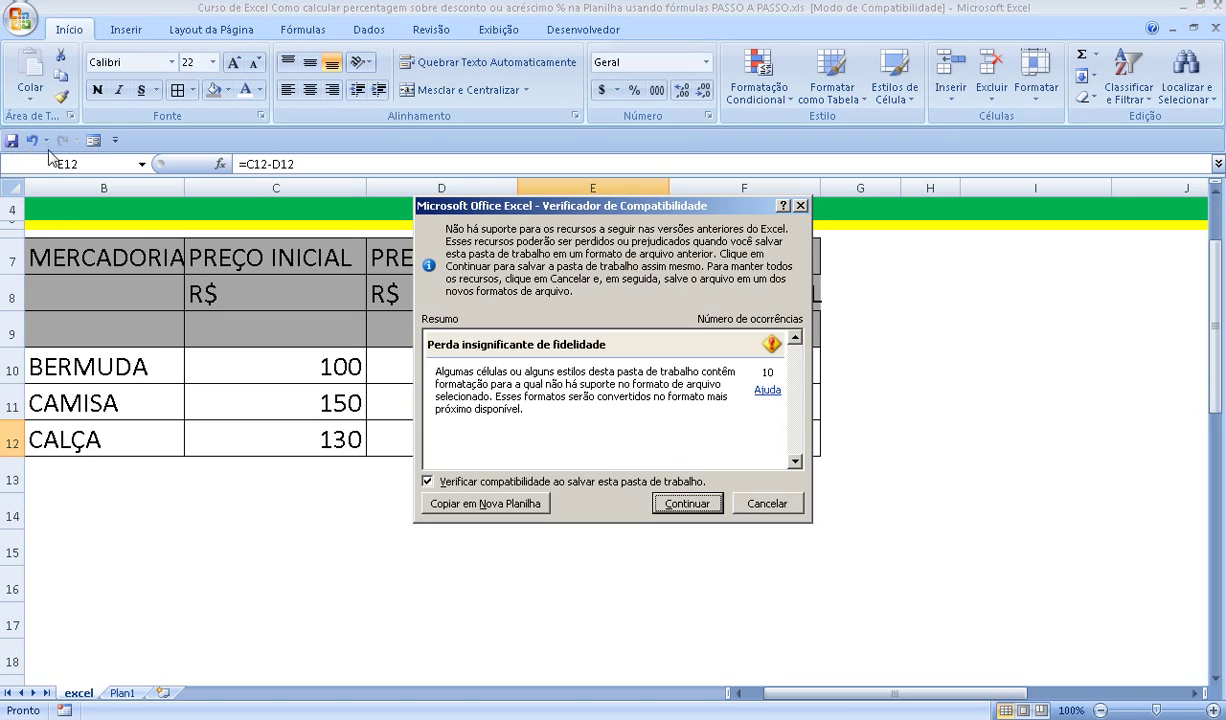
{"action": "left_click", "coordinate": [687, 503]}
{"action": "left_click", "coordinate": [700, 368]}
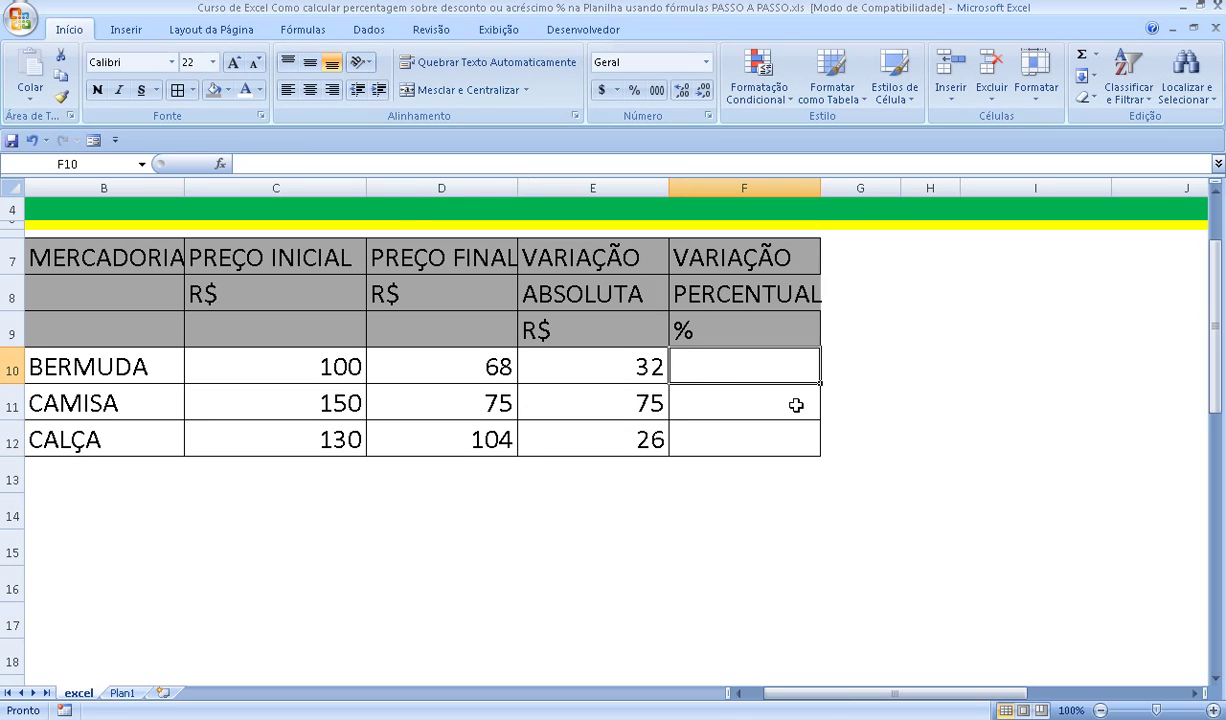
Enter =E10/C10 in F10, giving 0,32 for BERMUDA.
{"action": "type", "text": "="}
{"action": "left_click", "coordinate": [641, 367]}
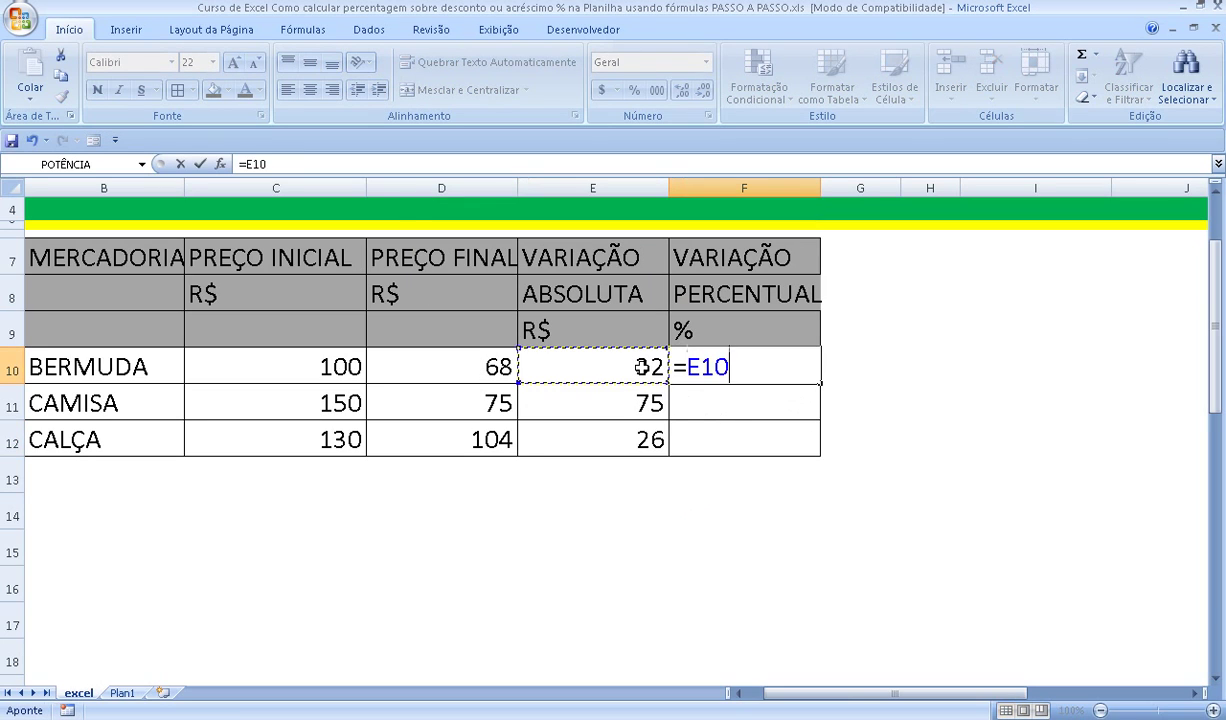
{"action": "type", "text": "/"}
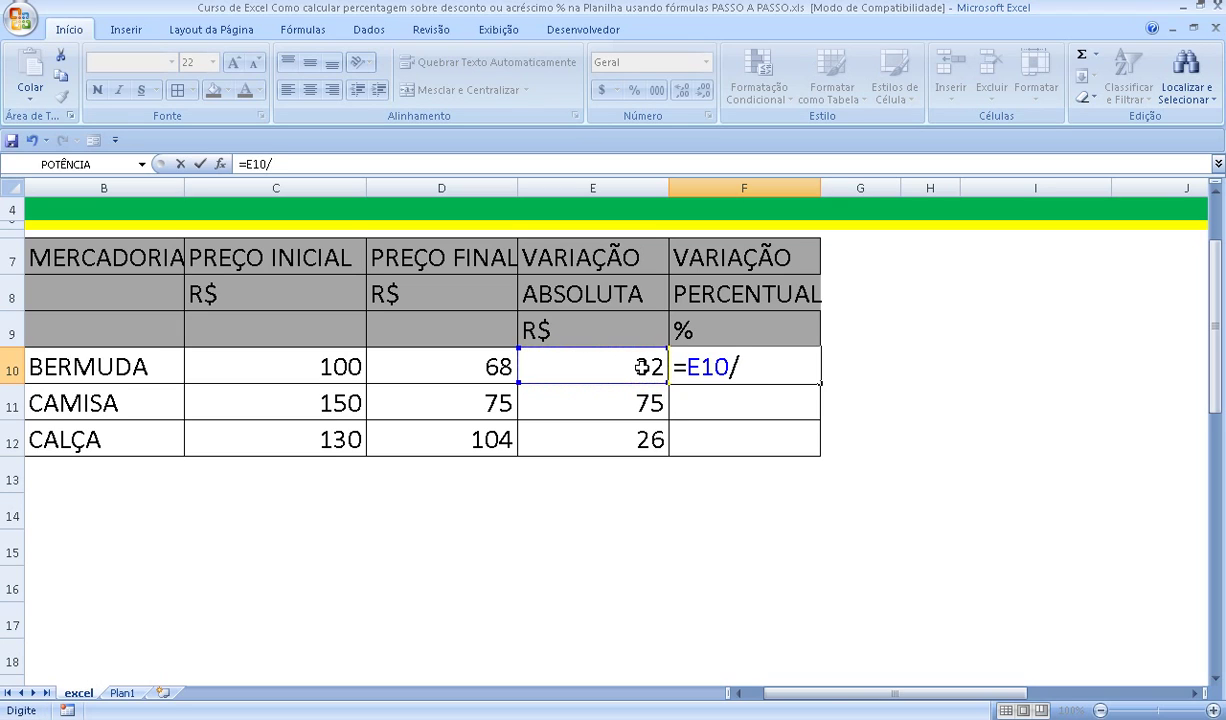
{"action": "left_click", "coordinate": [342, 367]}
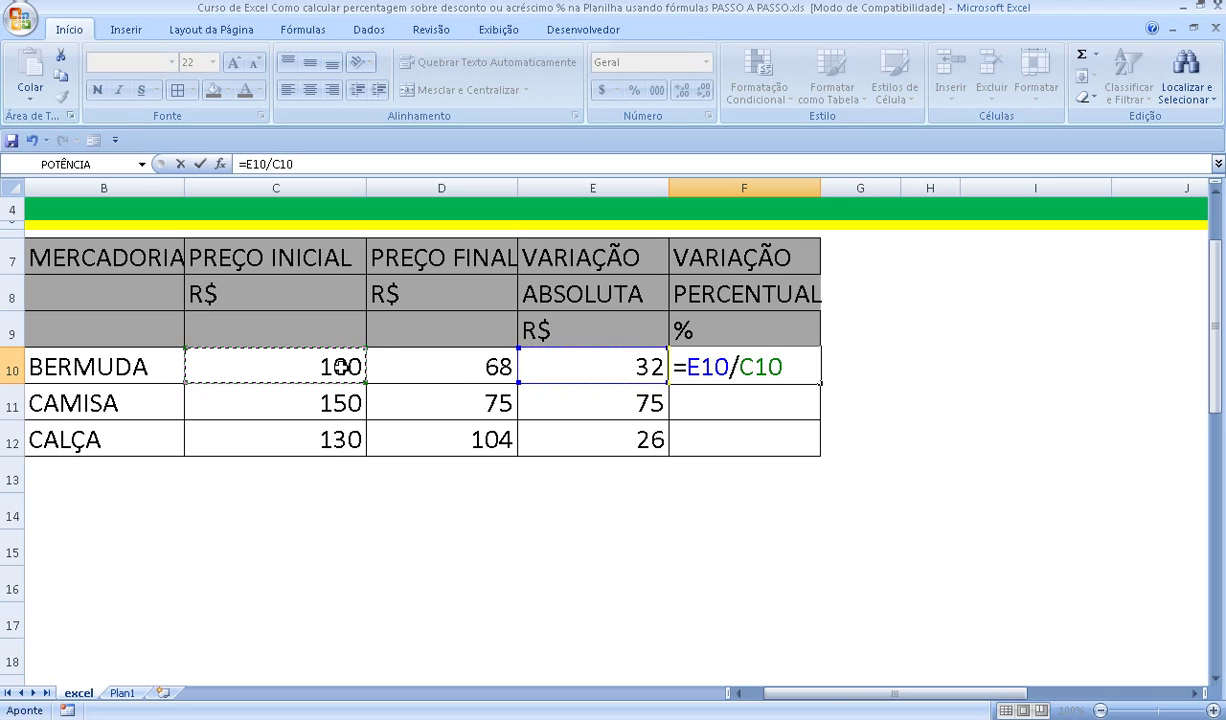
{"action": "key", "text": "Return"}
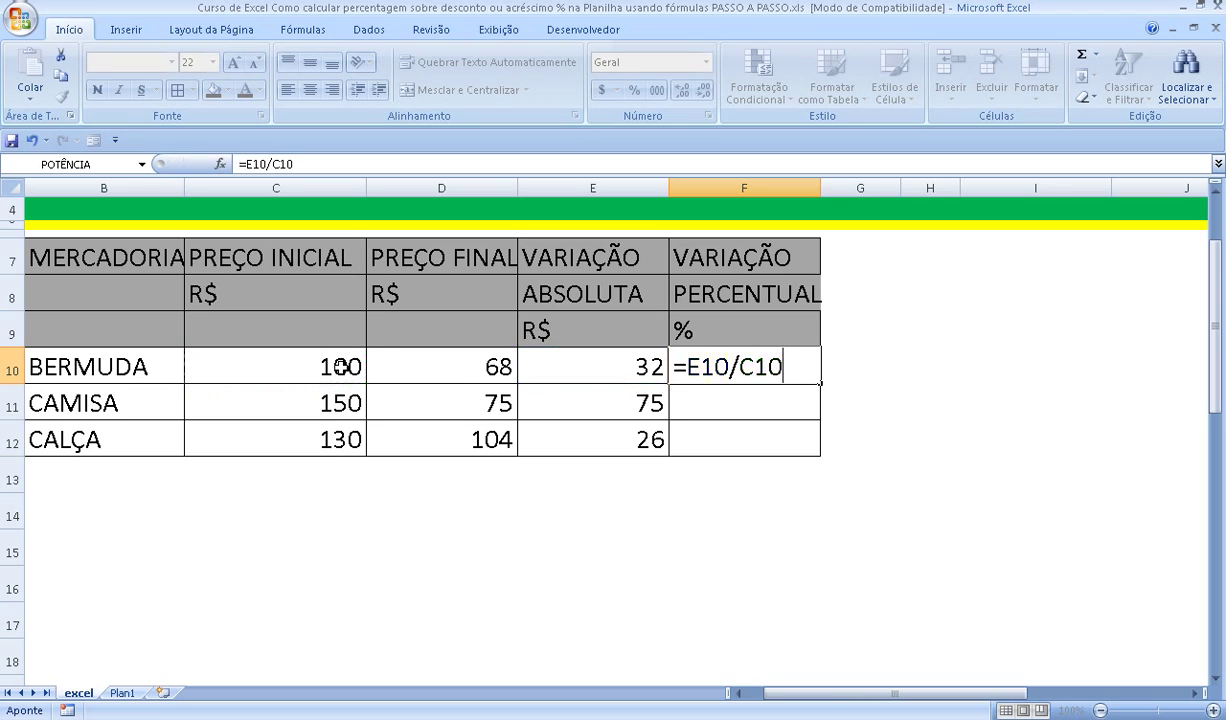
Append *100 to the F10 formula so it shows 32.
{"action": "left_click", "coordinate": [758, 373]}
{"action": "left_click", "coordinate": [325, 164]}
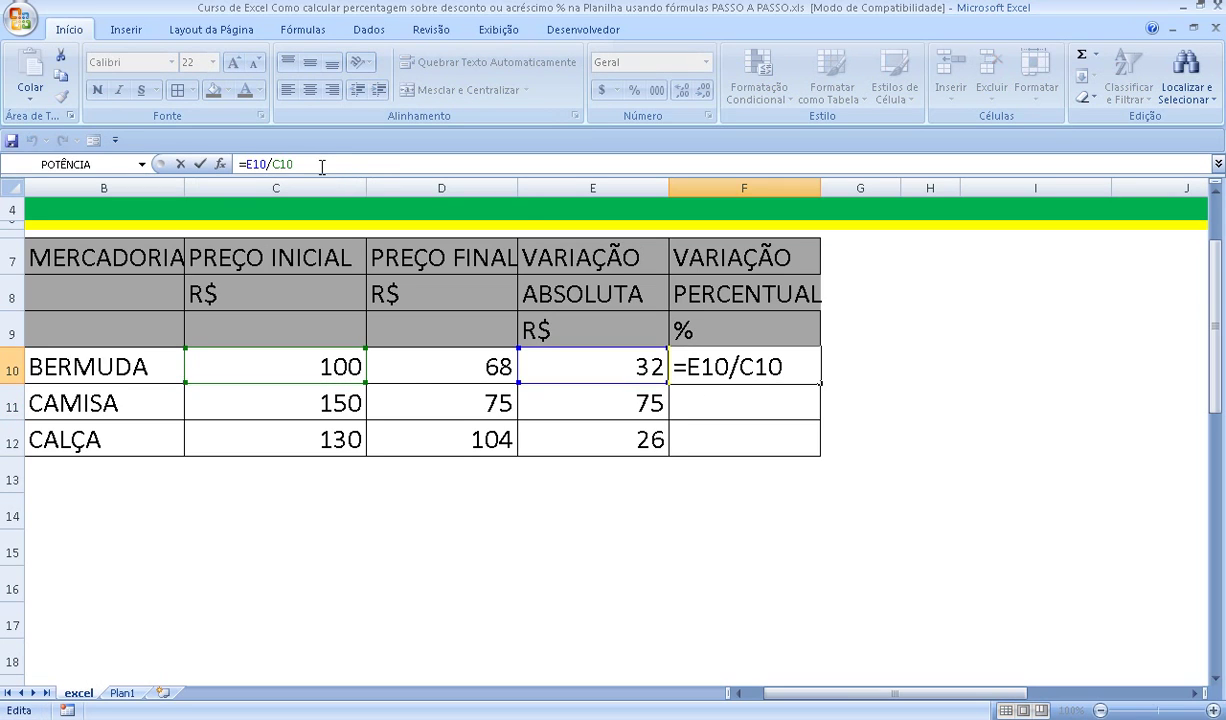
{"action": "type", "text": "*1"}
{"action": "type", "text": "00"}
{"action": "key", "text": "Return"}
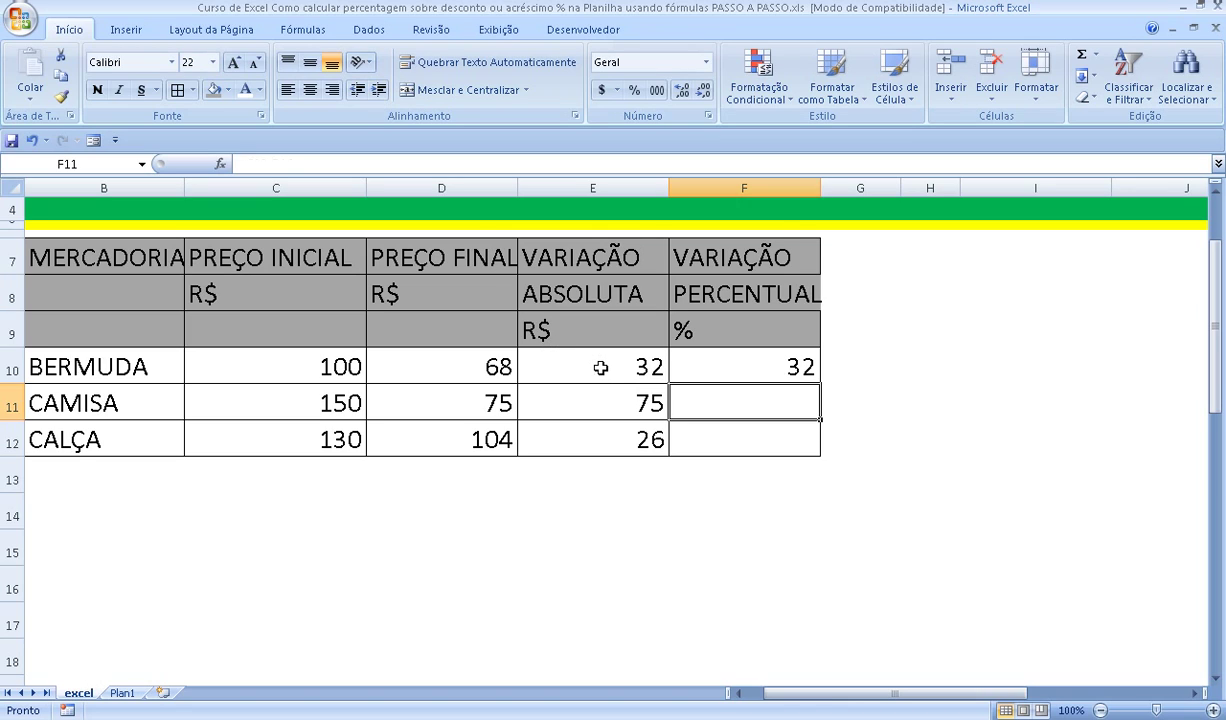
{"action": "left_click", "coordinate": [600, 368]}
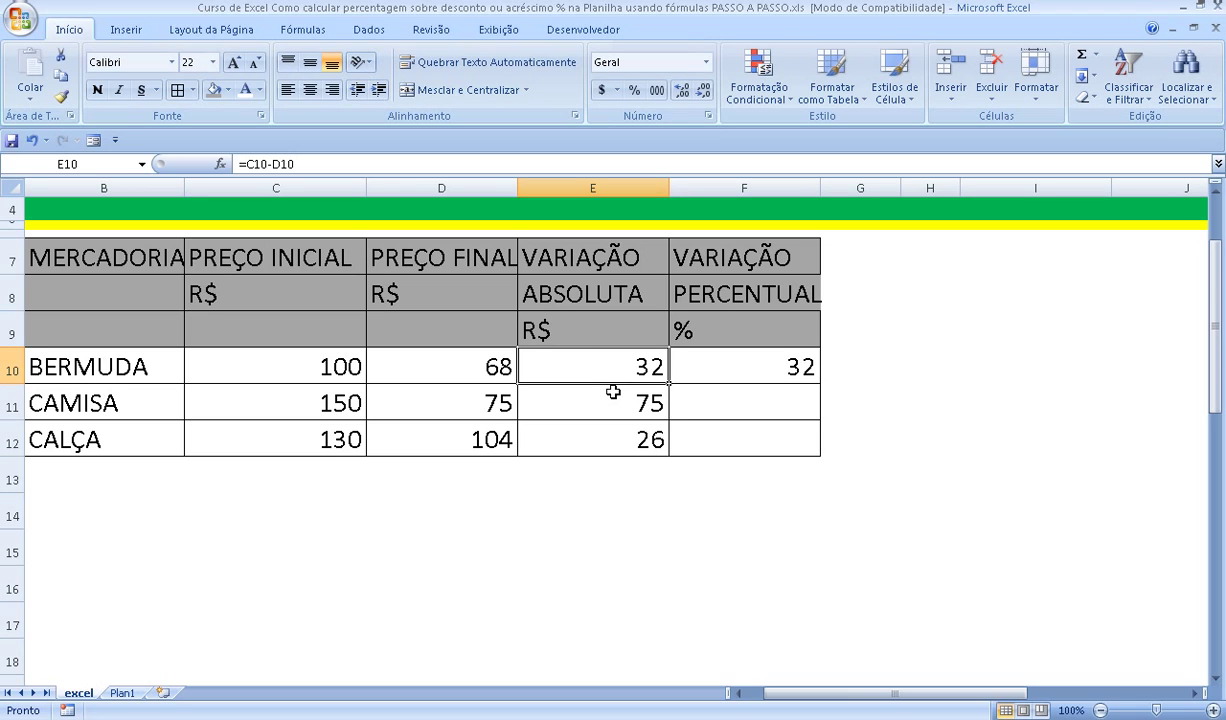
Rewrite E10 as =D10-C10 and fill it down to E12, giving -32, -75, -26.
{"action": "type", "text": "="}
{"action": "left_click", "coordinate": [480, 368]}
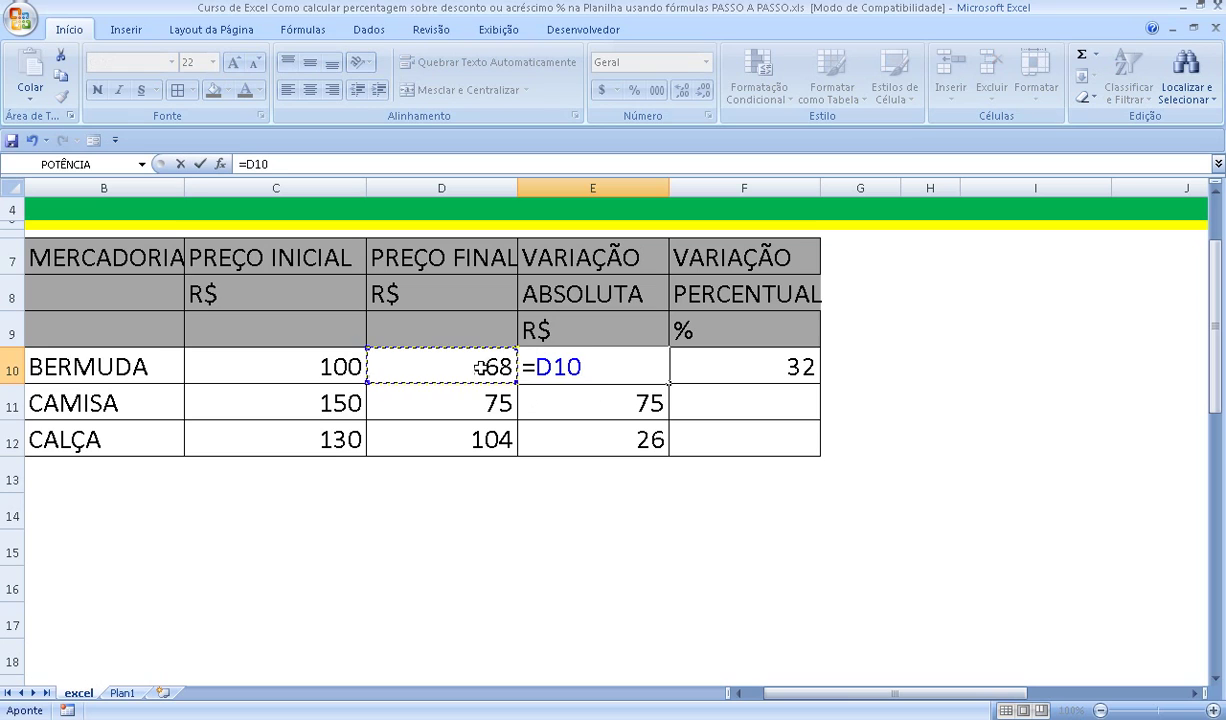
{"action": "type", "text": "-"}
{"action": "left_click", "coordinate": [330, 367]}
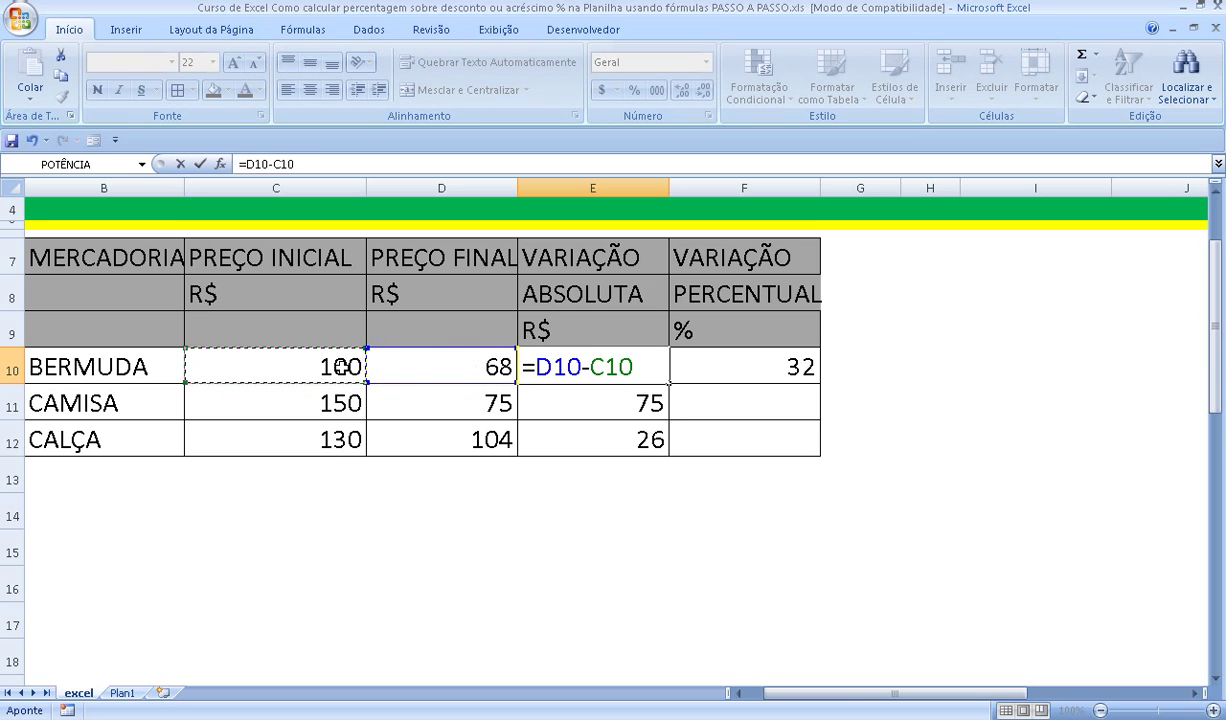
{"action": "key", "text": "Return"}
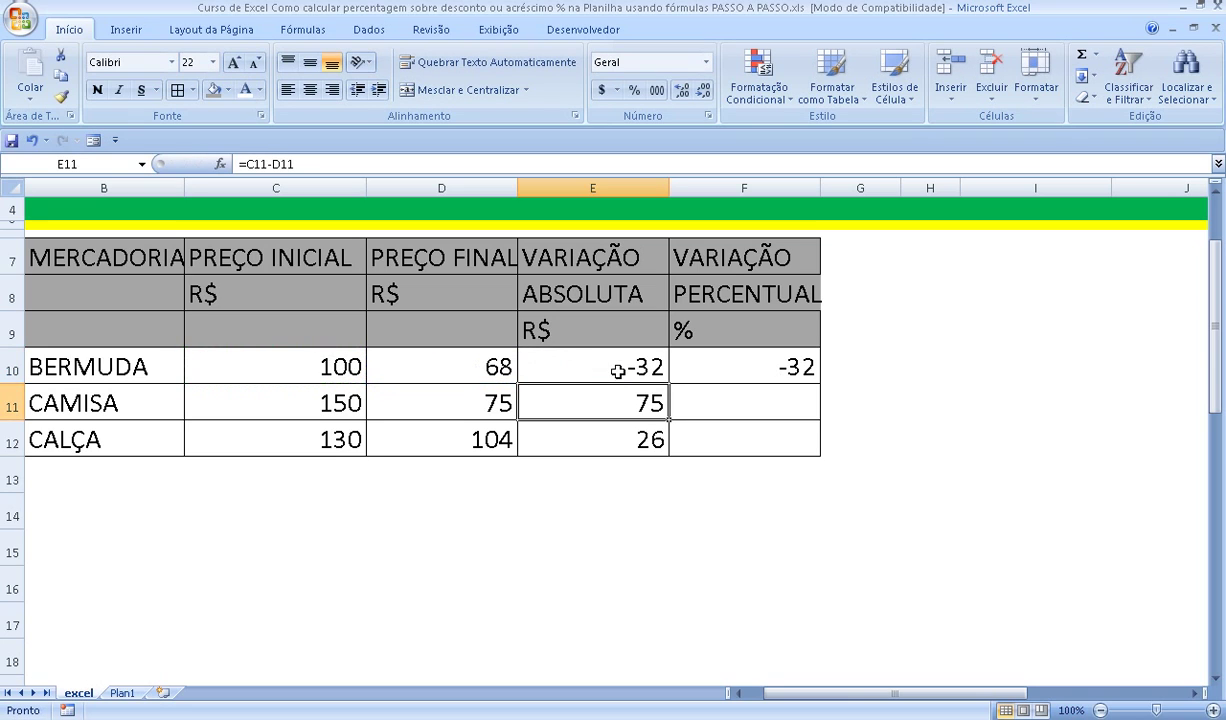
{"action": "left_click", "coordinate": [595, 360]}
{"action": "left_click_drag", "start_coordinate": [670, 383], "coordinate": [668, 445]}
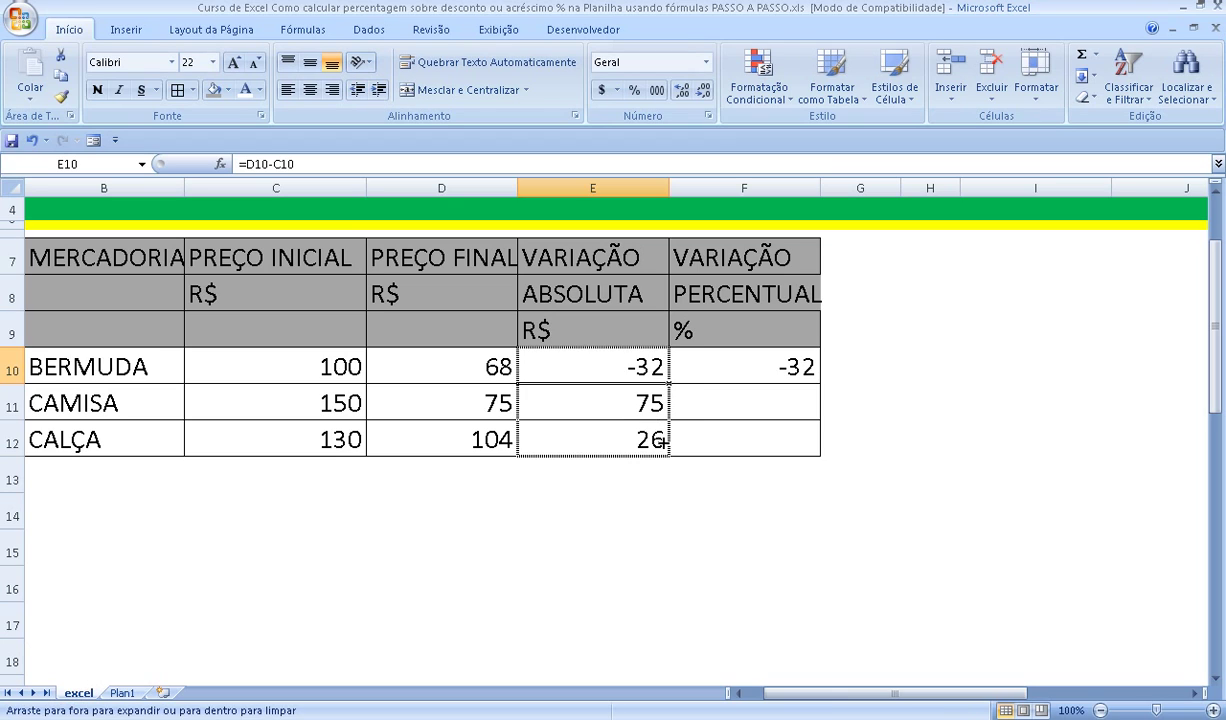
Apply the Contábil accounting format to F10:F12 and fill F10's formula down to F12.
{"action": "left_click_drag", "start_coordinate": [747, 366], "coordinate": [747, 434]}
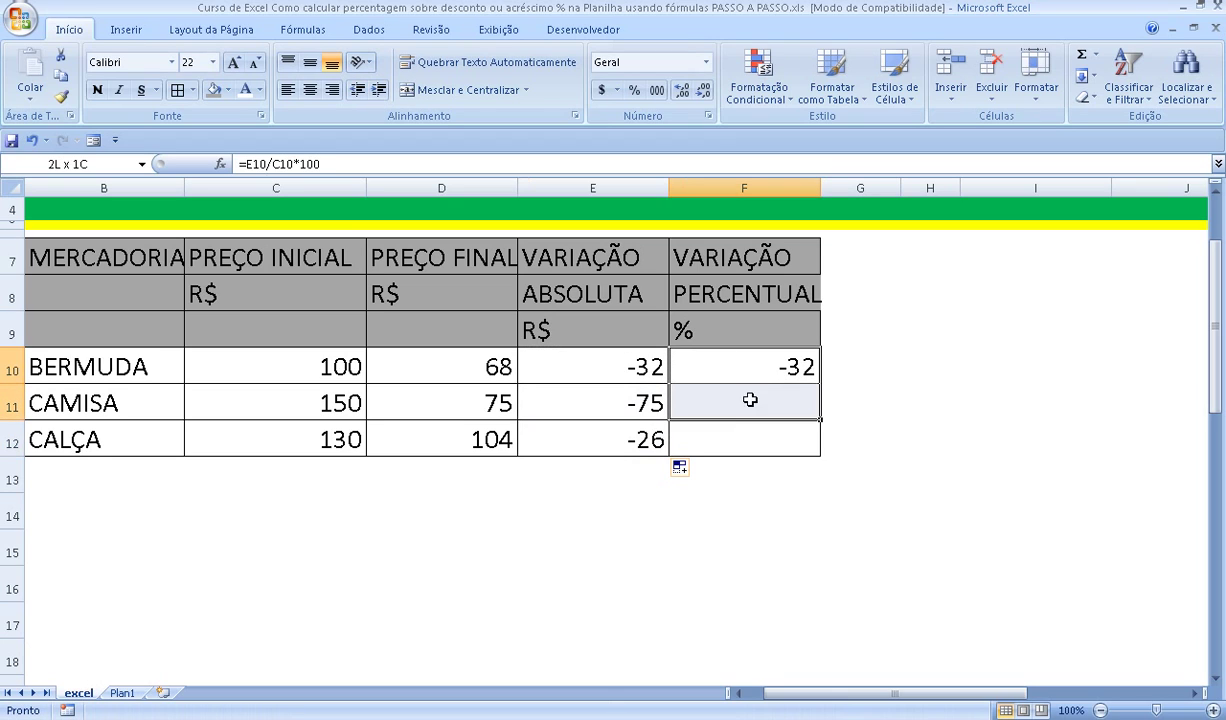
{"action": "left_click", "coordinate": [656, 90]}
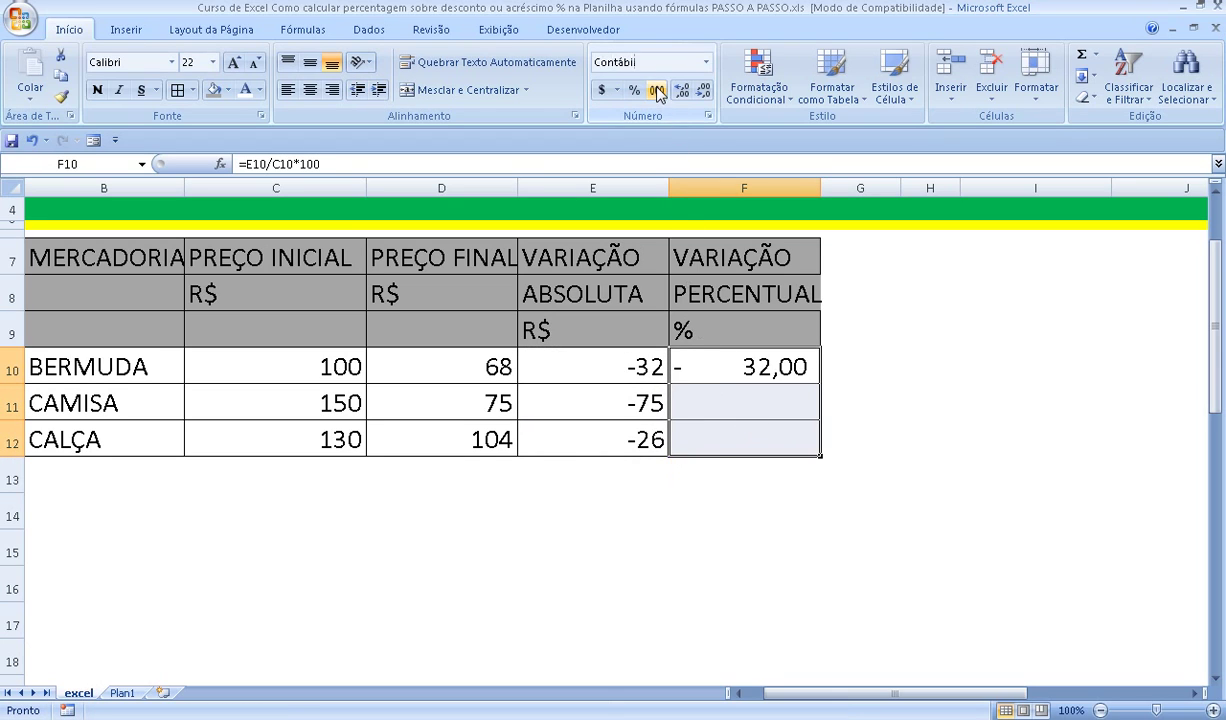
{"action": "left_click", "coordinate": [816, 381]}
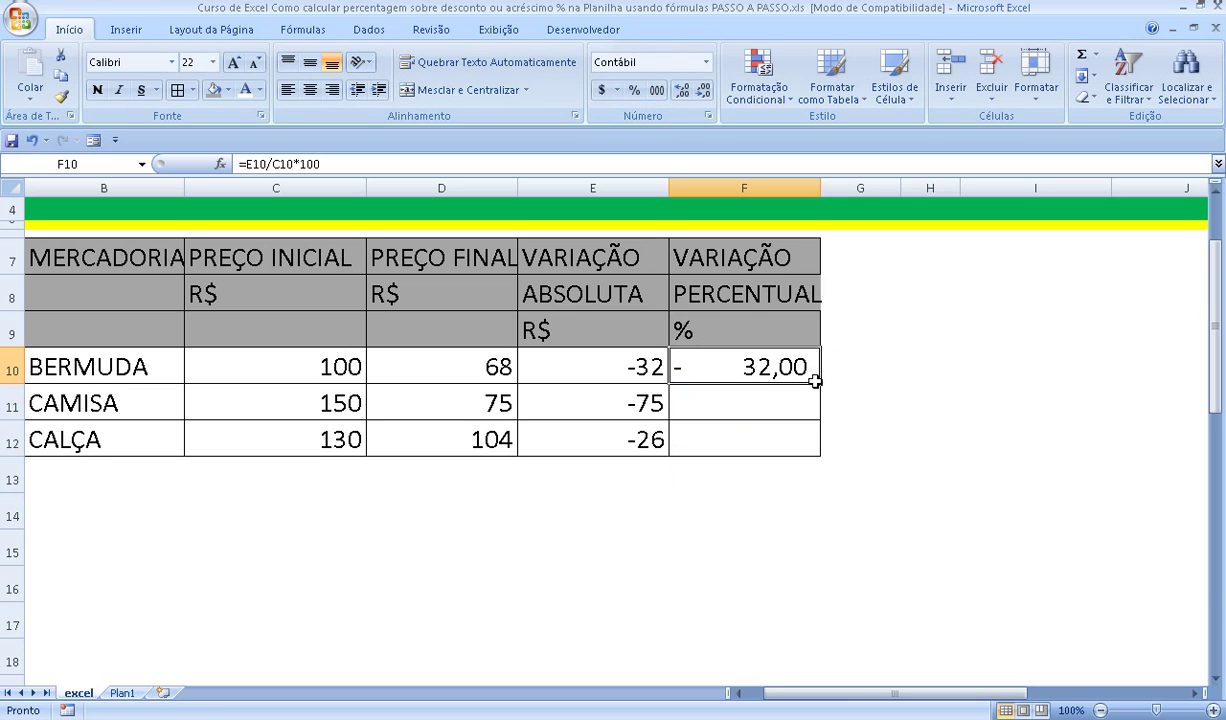
{"action": "left_click_drag", "start_coordinate": [820, 381], "coordinate": [821, 445]}
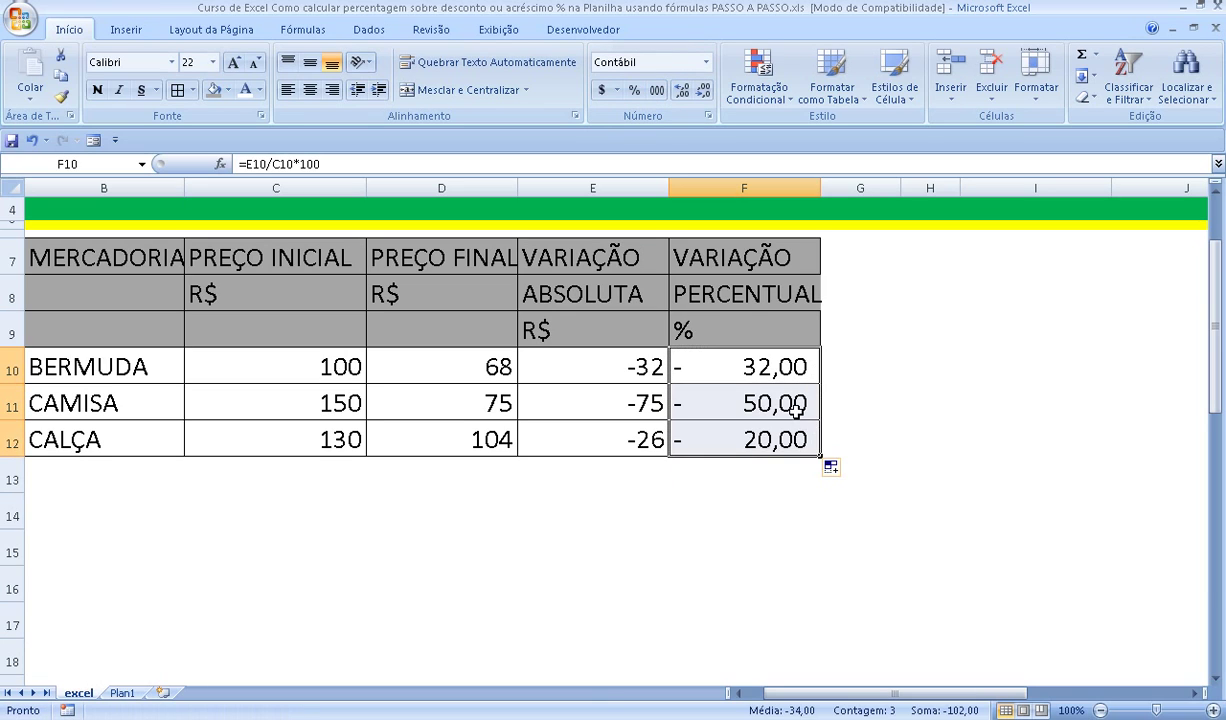
Check the CAMISA and CALÇA results (-50,00 and -20,00) against their prices.
{"action": "left_click", "coordinate": [792, 403]}
{"action": "left_click", "coordinate": [350, 404]}
{"action": "left_click", "coordinate": [435, 404]}
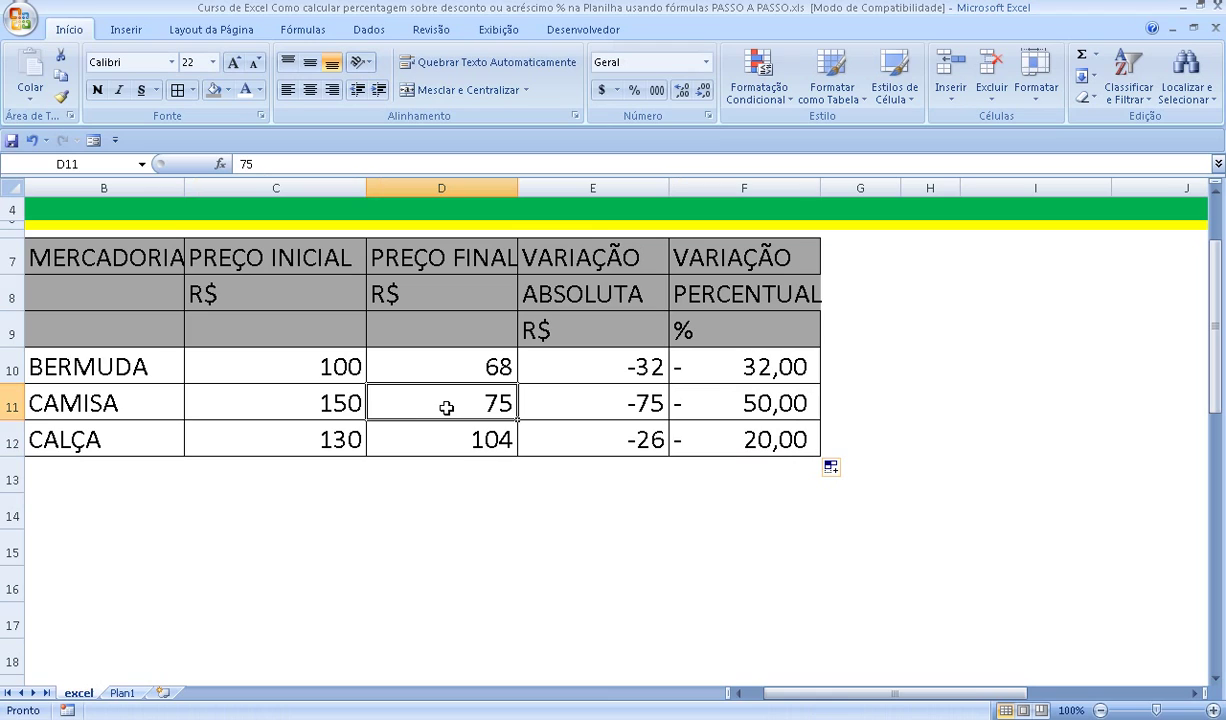
{"action": "left_click", "coordinate": [324, 402]}
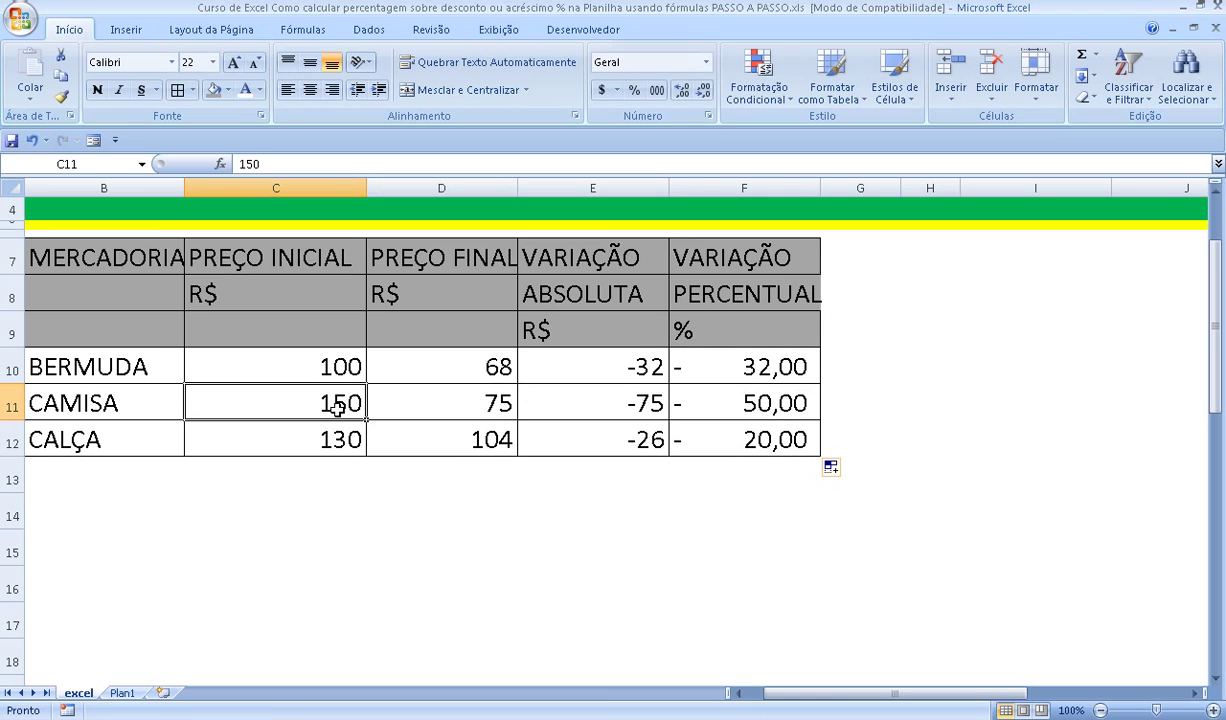
{"action": "left_click", "coordinate": [326, 430]}
{"action": "left_click", "coordinate": [402, 437]}
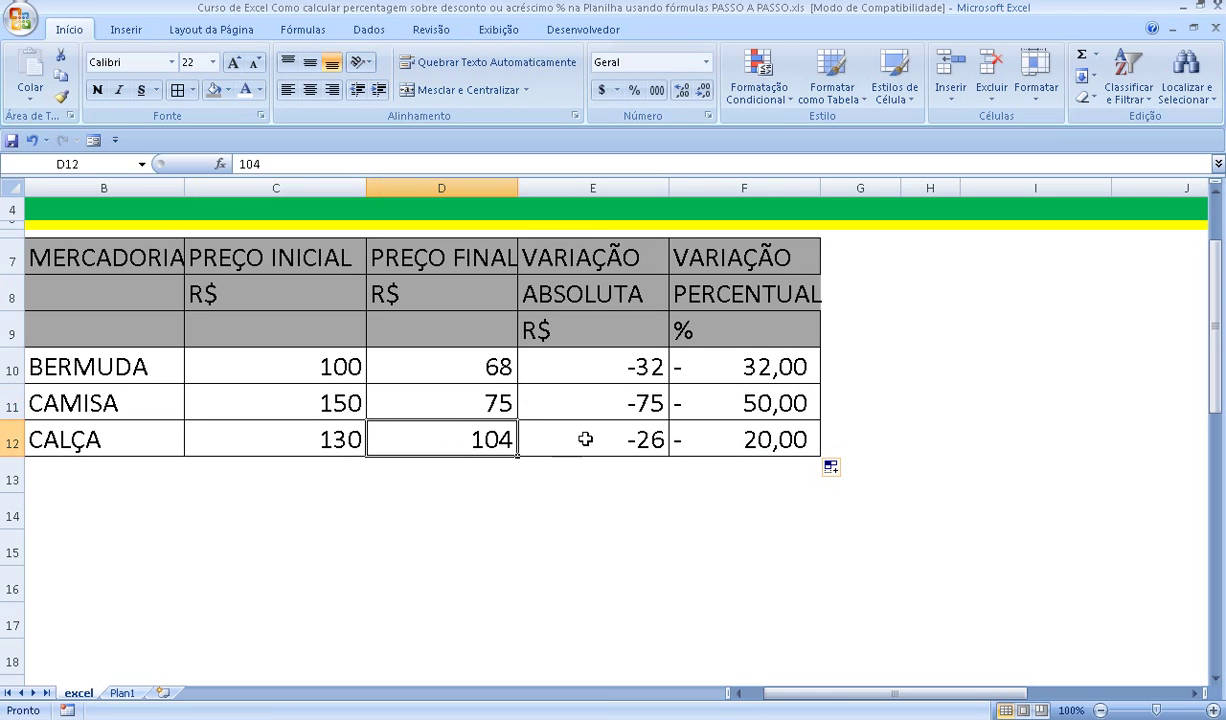
{"action": "left_click", "coordinate": [555, 437]}
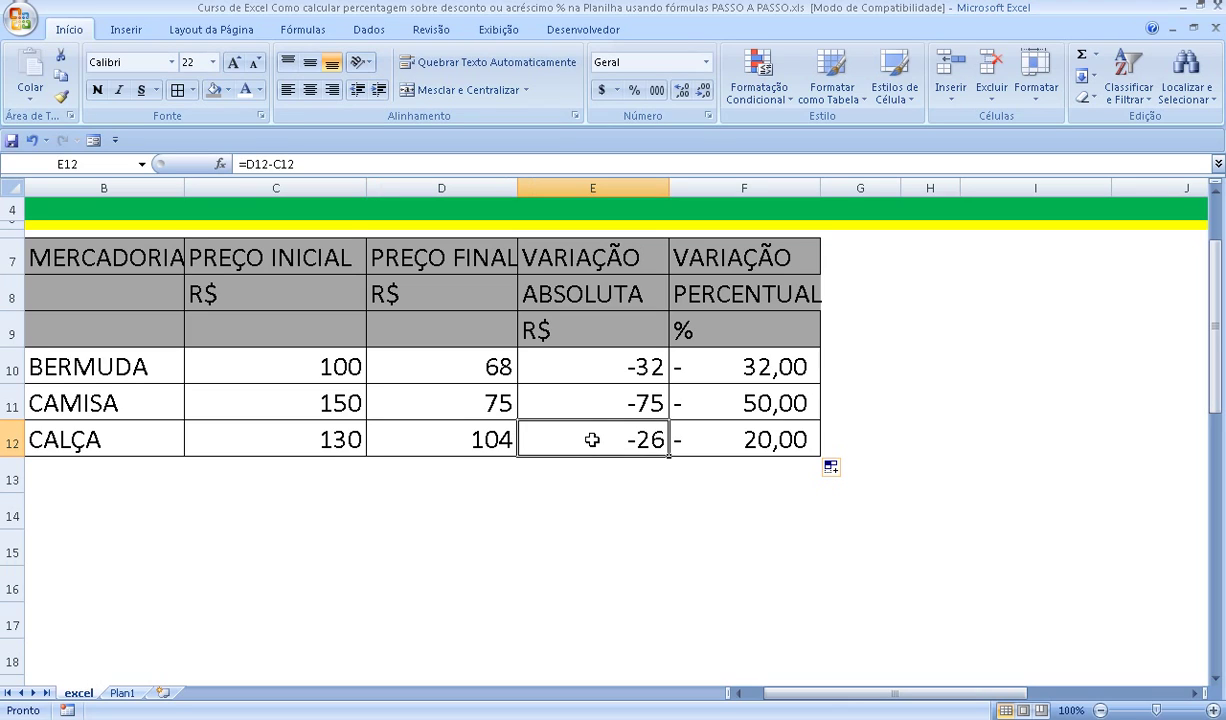
{"action": "left_click", "coordinate": [715, 428]}
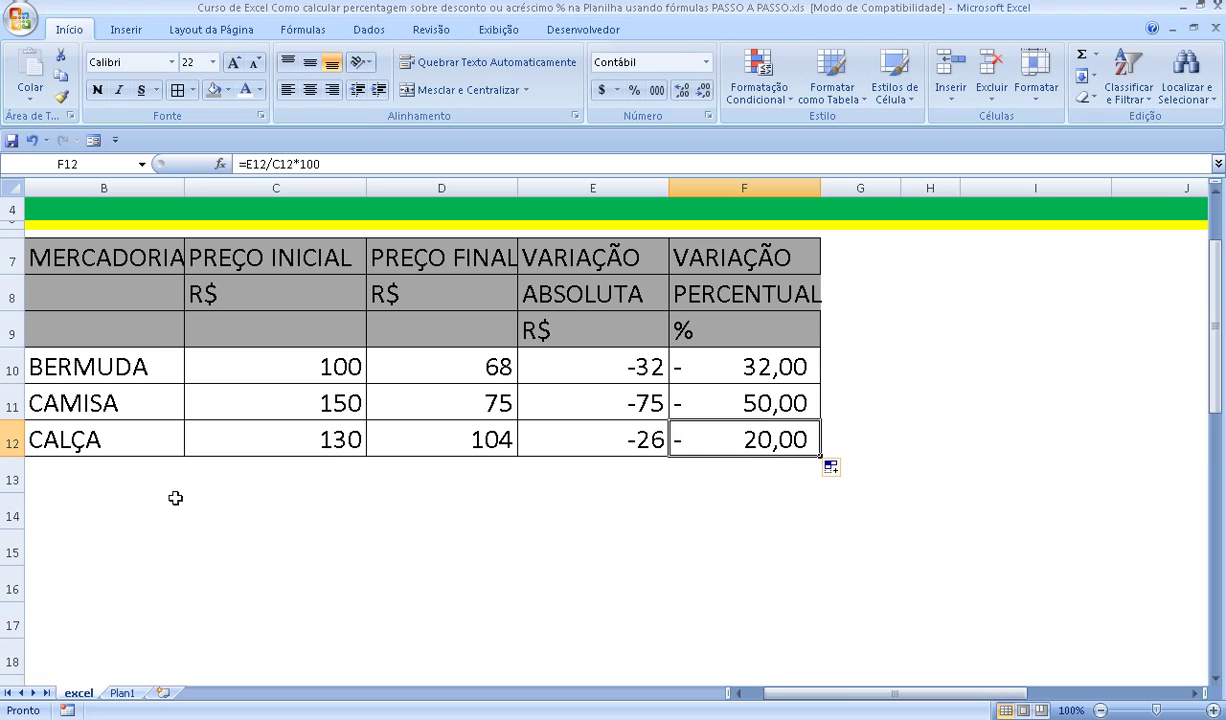
{"action": "left_click", "coordinate": [117, 472]}
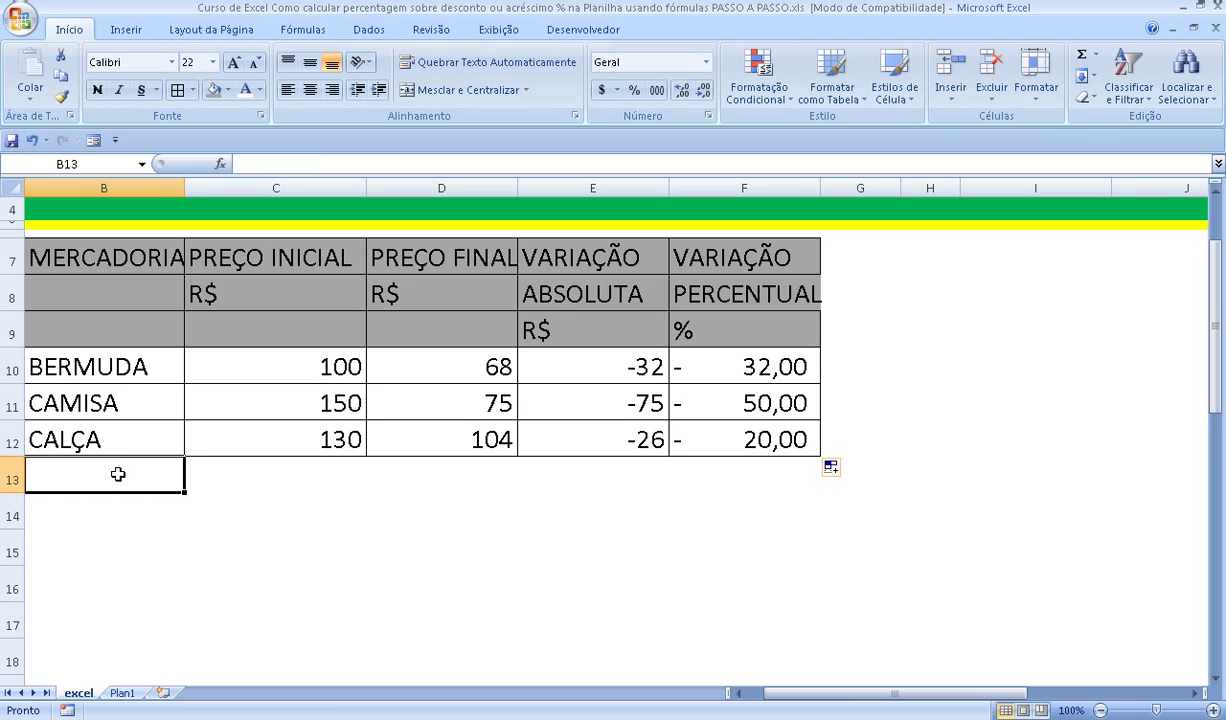
Enter MEIAS in B13 with initial price 10 in C13 and final price 11,5 in D13.
{"action": "type", "text": "MEIAS"}
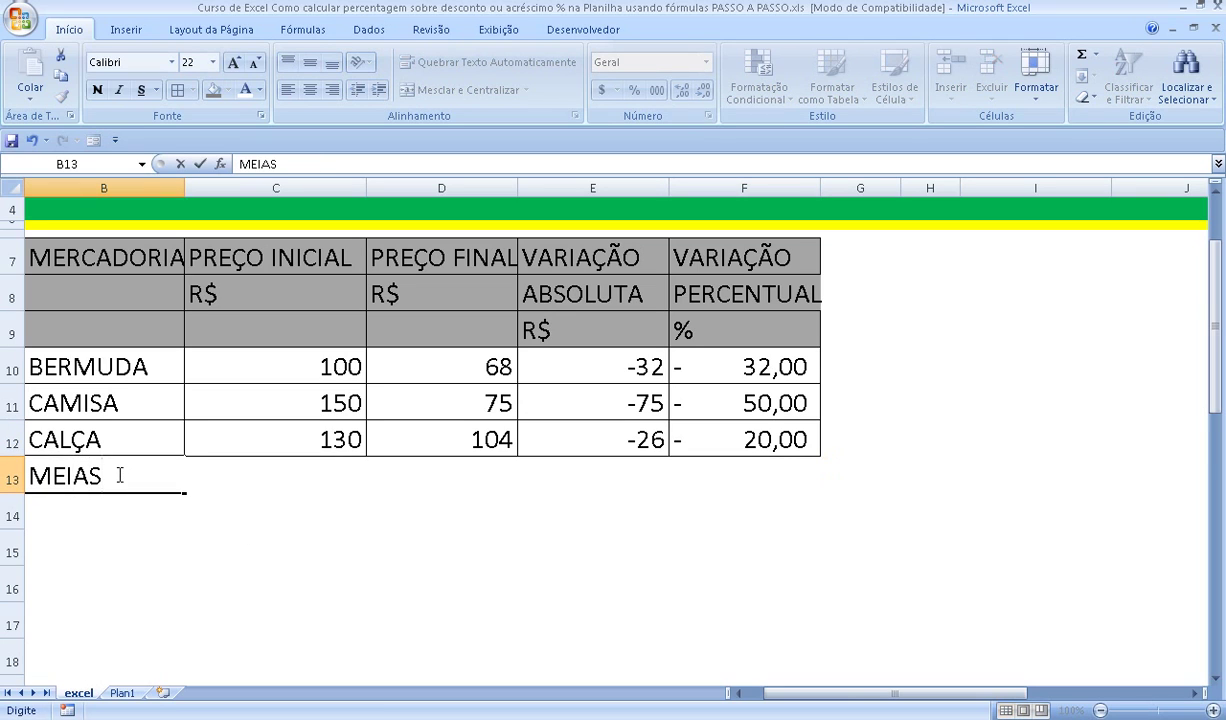
{"action": "key", "text": "Return"}
{"action": "key", "text": "Up"}
{"action": "key", "text": "Right"}
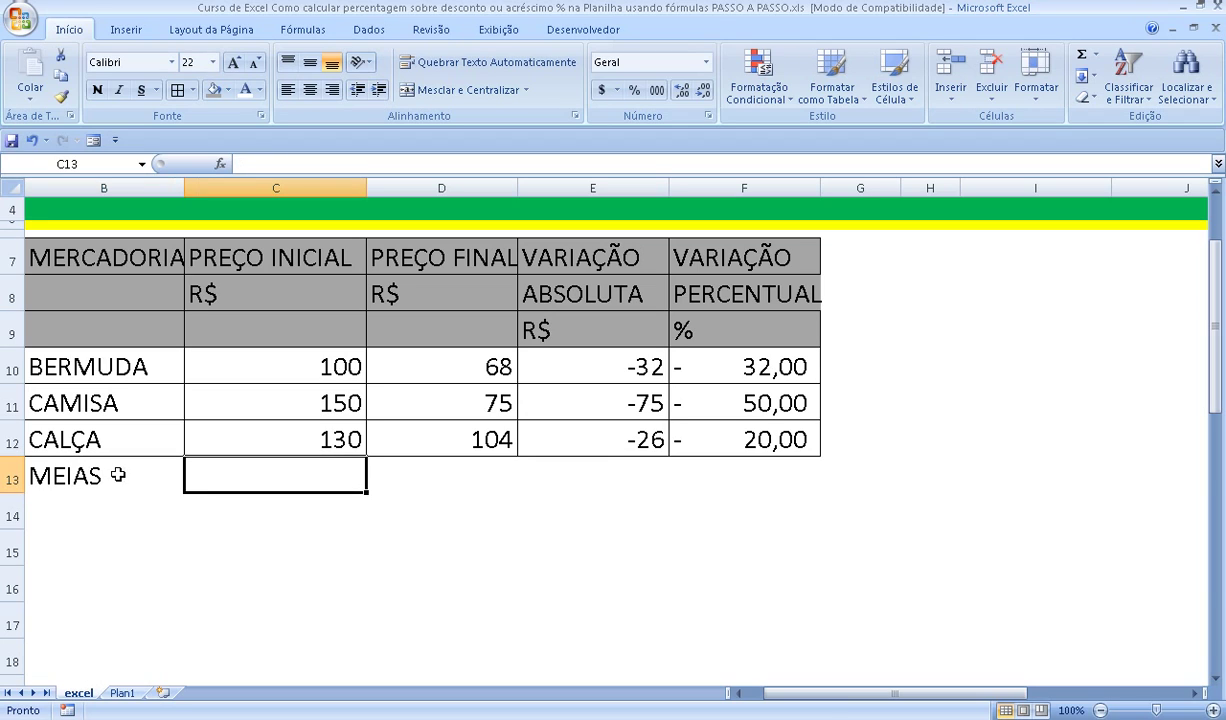
{"action": "type", "text": "10"}
{"action": "key", "text": "Return"}
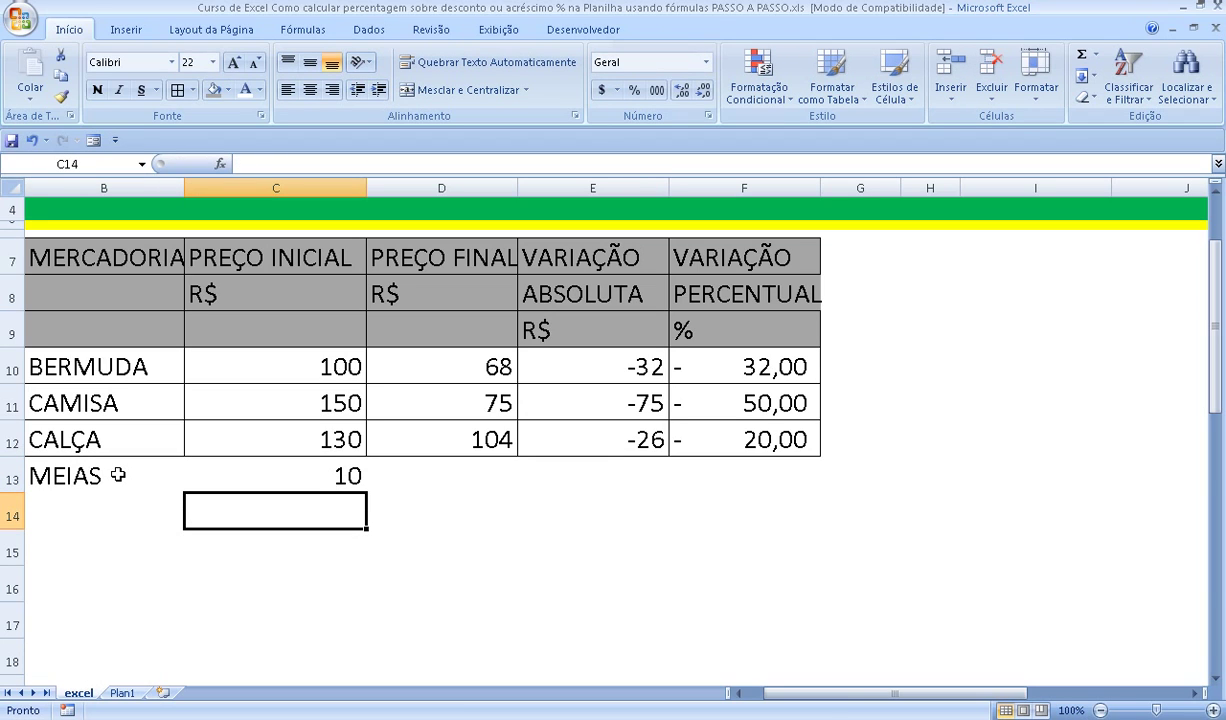
{"action": "left_click", "coordinate": [451, 468]}
{"action": "type", "text": "1"}
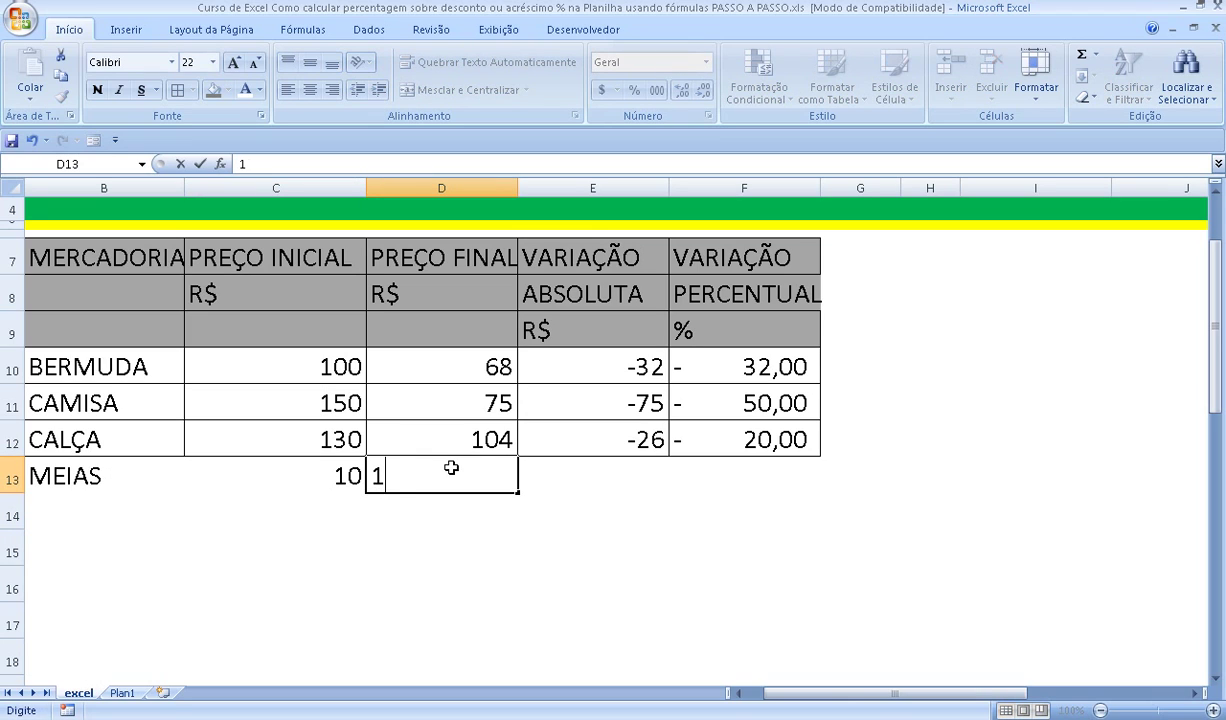
{"action": "type", "text": "1,5"}
{"action": "key", "text": "Return"}
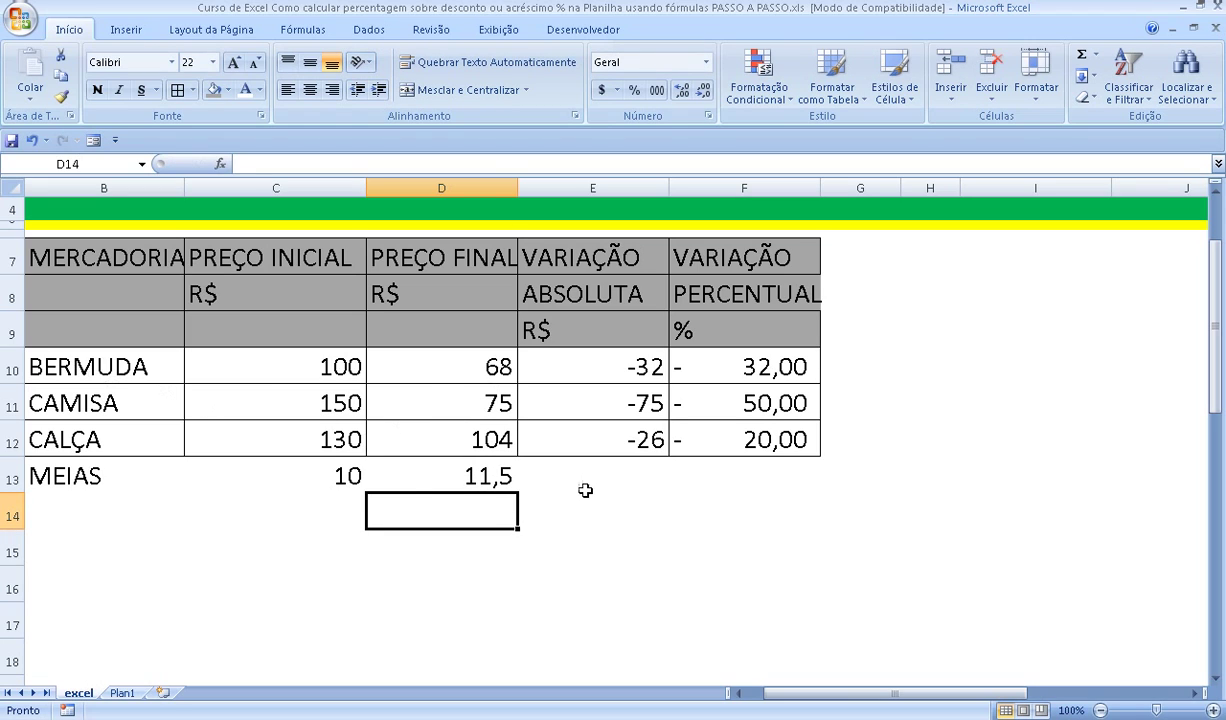
Fill the E12 and F12 variation formulas down to row 13 (1,5 and 15,00), then select B10:F14.
{"action": "left_click", "coordinate": [572, 430]}
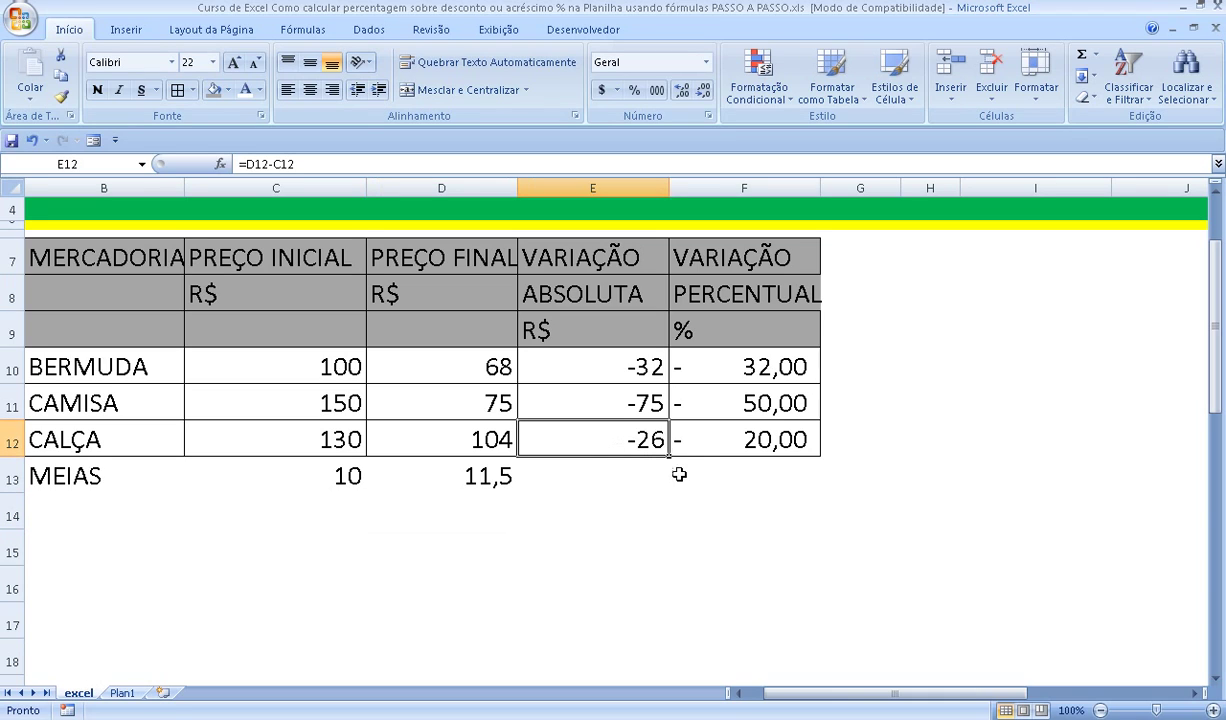
{"action": "left_click_drag", "start_coordinate": [668, 455], "coordinate": [668, 492]}
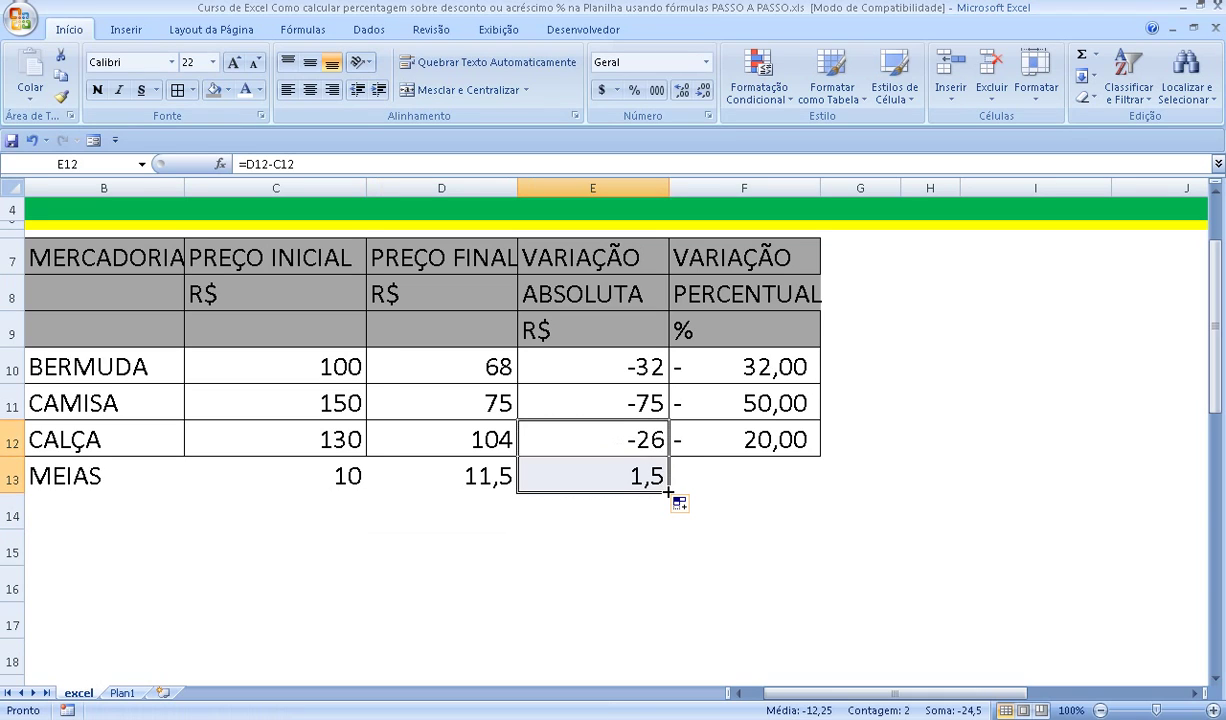
{"action": "left_click", "coordinate": [591, 463]}
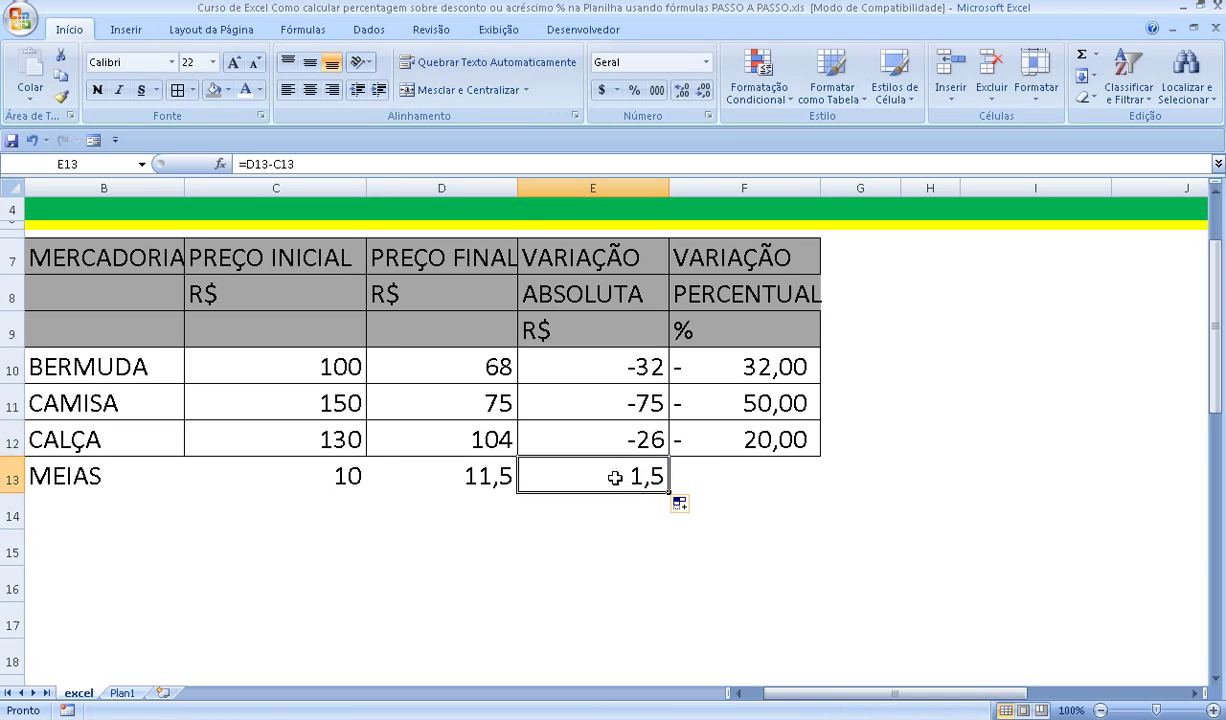
{"action": "left_click", "coordinate": [760, 438]}
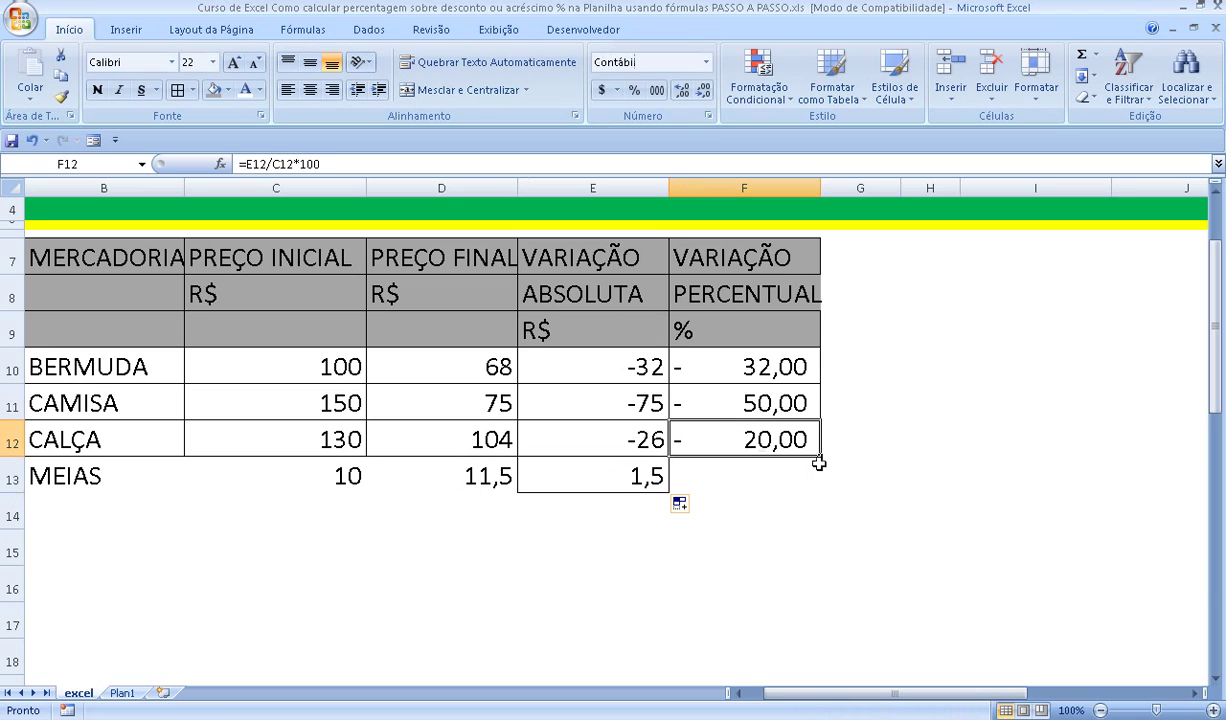
{"action": "left_click_drag", "start_coordinate": [820, 461], "coordinate": [820, 492]}
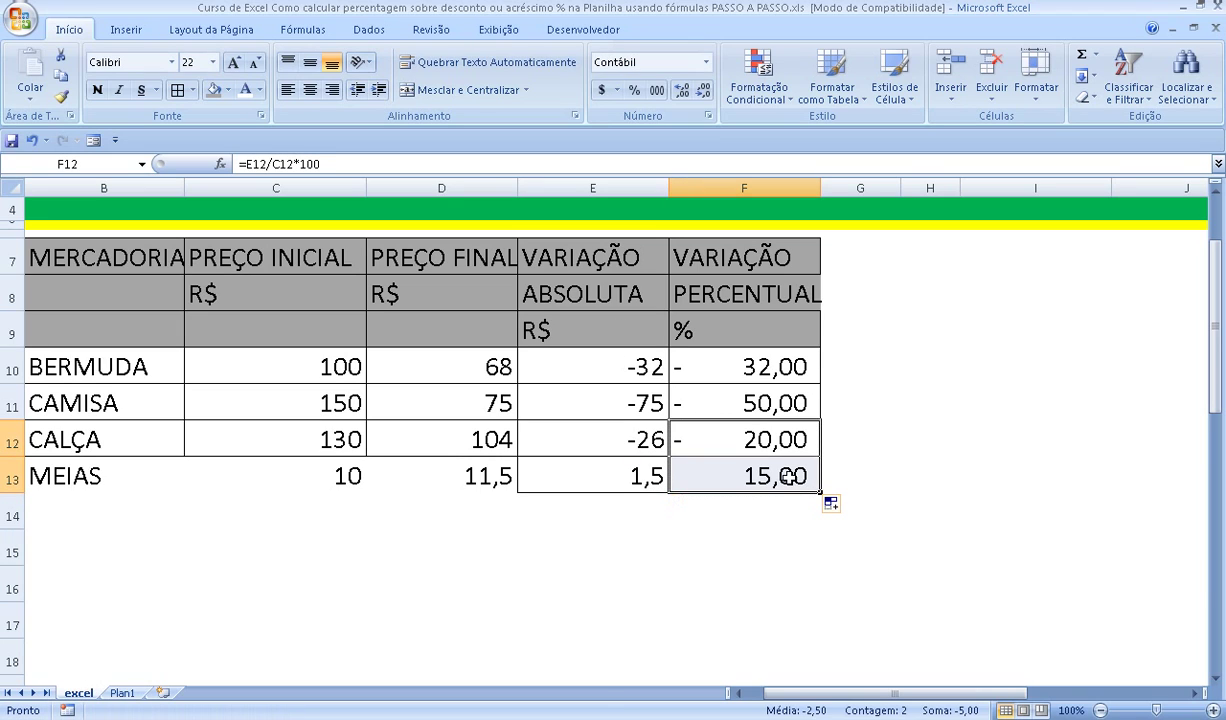
{"action": "left_click", "coordinate": [770, 485]}
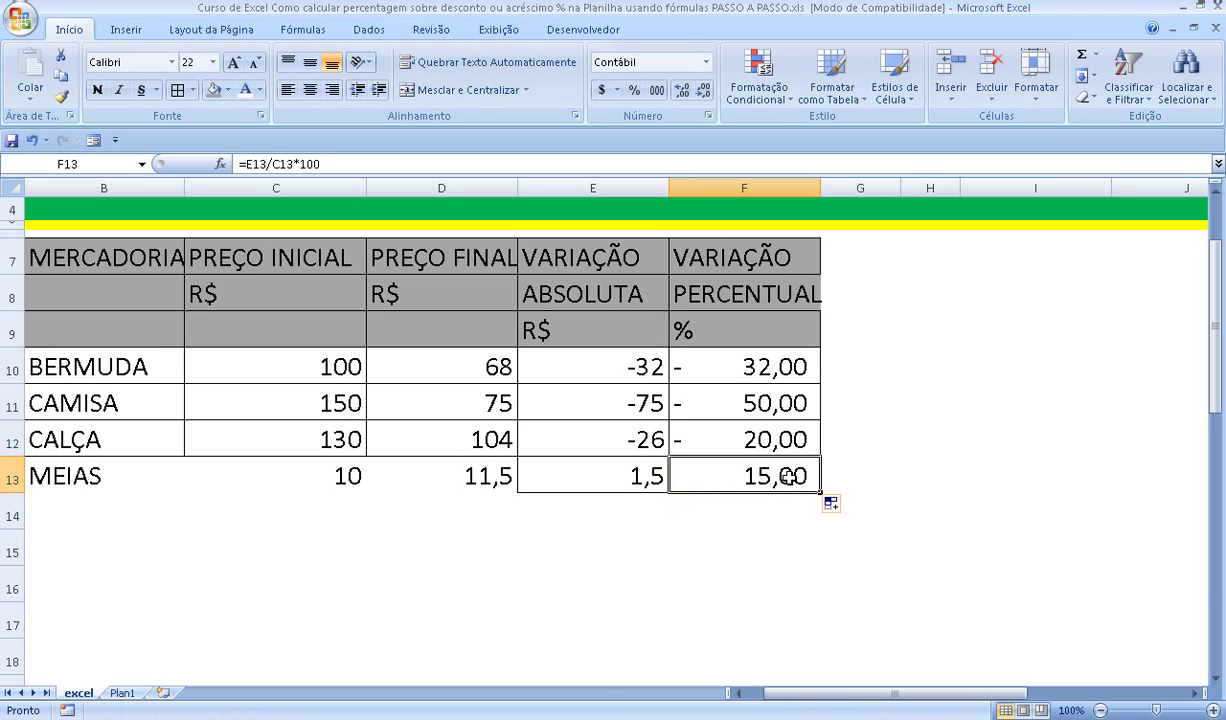
{"action": "left_click", "coordinate": [676, 438]}
{"action": "left_click", "coordinate": [676, 385]}
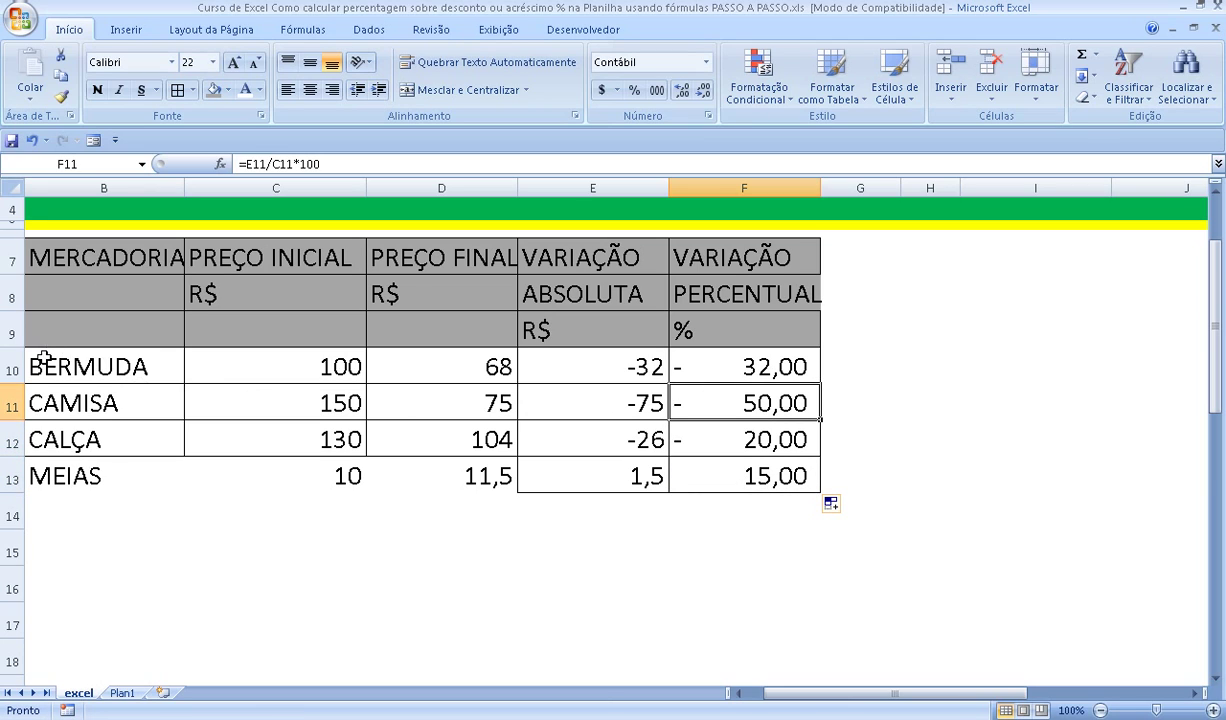
{"action": "mouse_move", "coordinate": [45, 356]}
{"action": "left_mouse_down"}
{"action": "mouse_move", "coordinate": [370, 505]}
{"action": "mouse_move", "coordinate": [684, 490]}
{"action": "left_mouse_up"}
Add borders to every cell of the table and label B14 as TOTAL.
{"action": "left_click", "coordinate": [172, 89]}
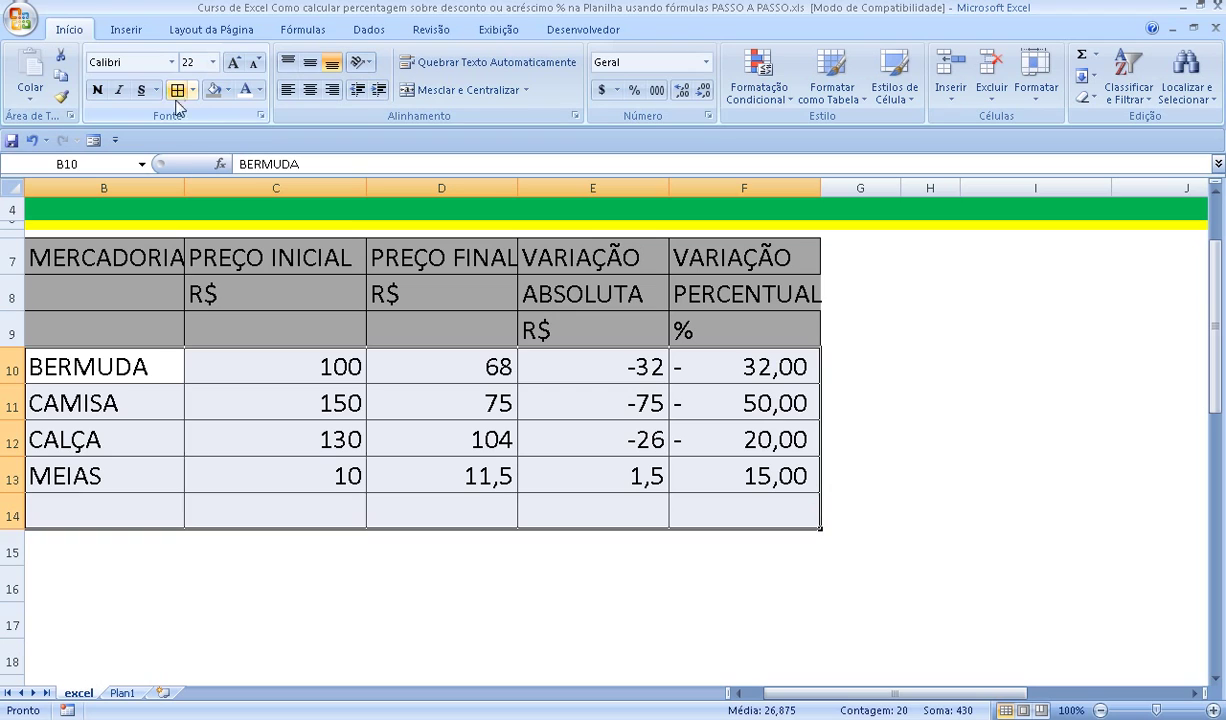
{"action": "left_click", "coordinate": [100, 508]}
{"action": "type", "text": "T"}
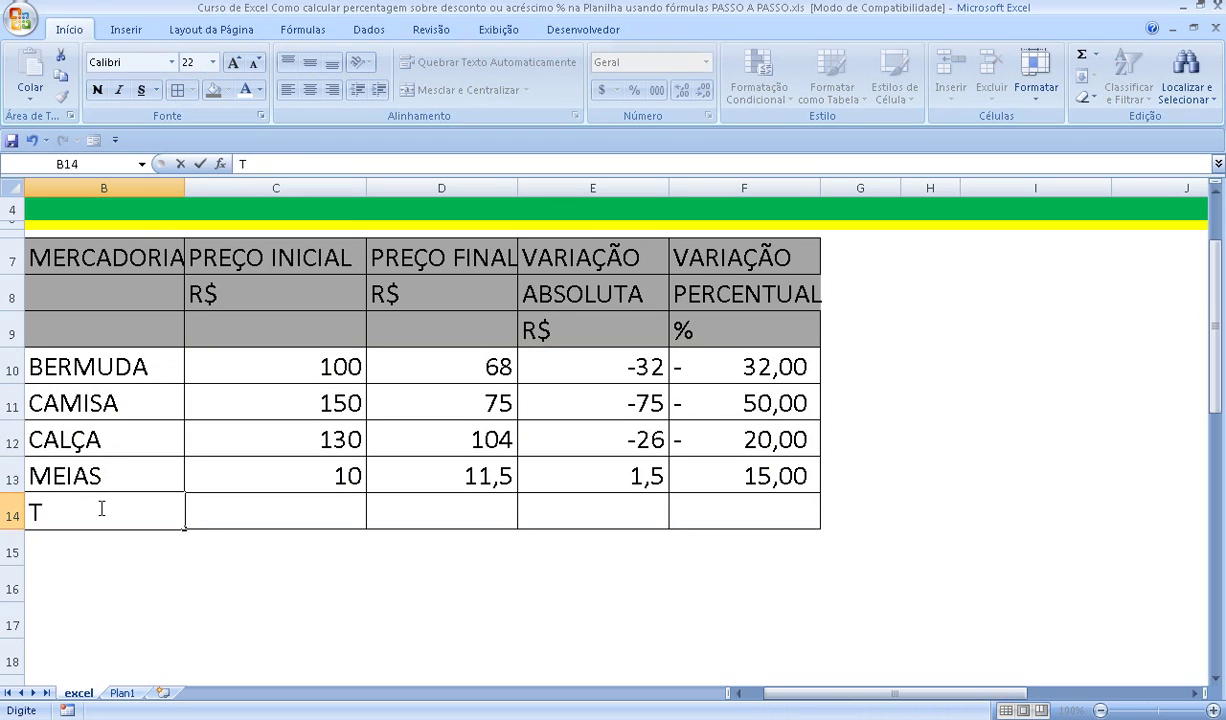
{"action": "type", "text": "OTAL"}
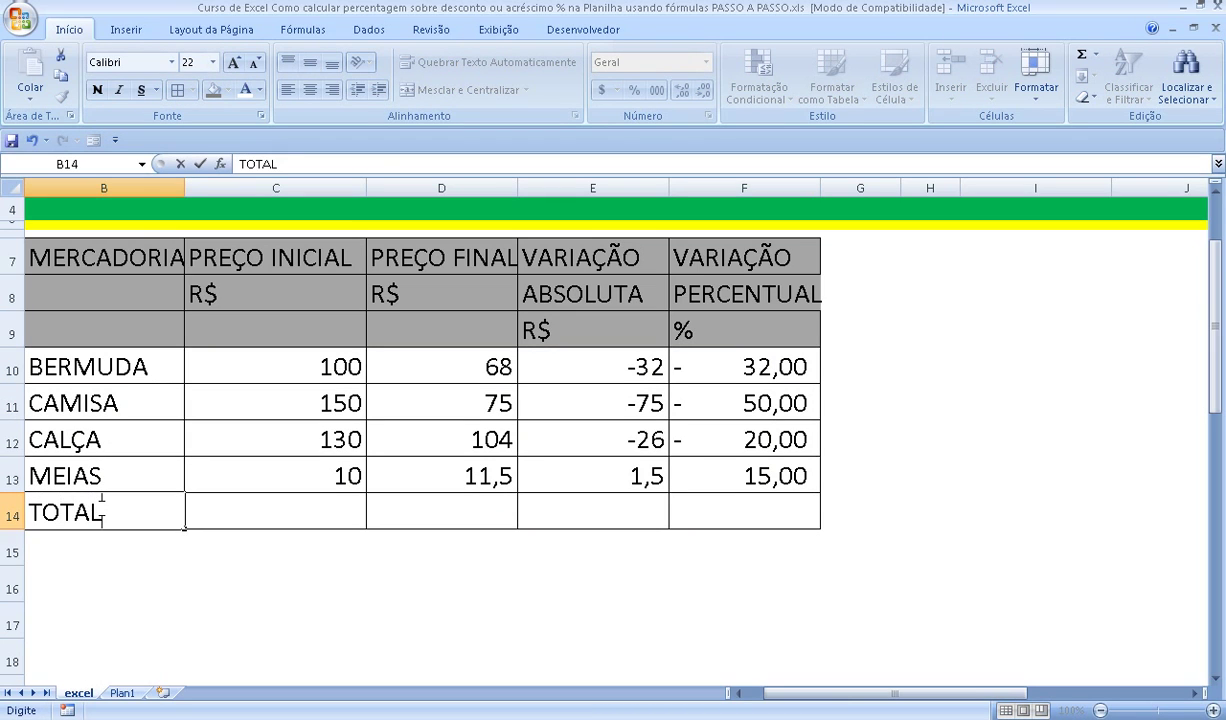
{"action": "key", "text": "Return"}
AutoSum the initial and final prices into C14 and D14 (390 and 258,5).
{"action": "left_click", "coordinate": [255, 502]}
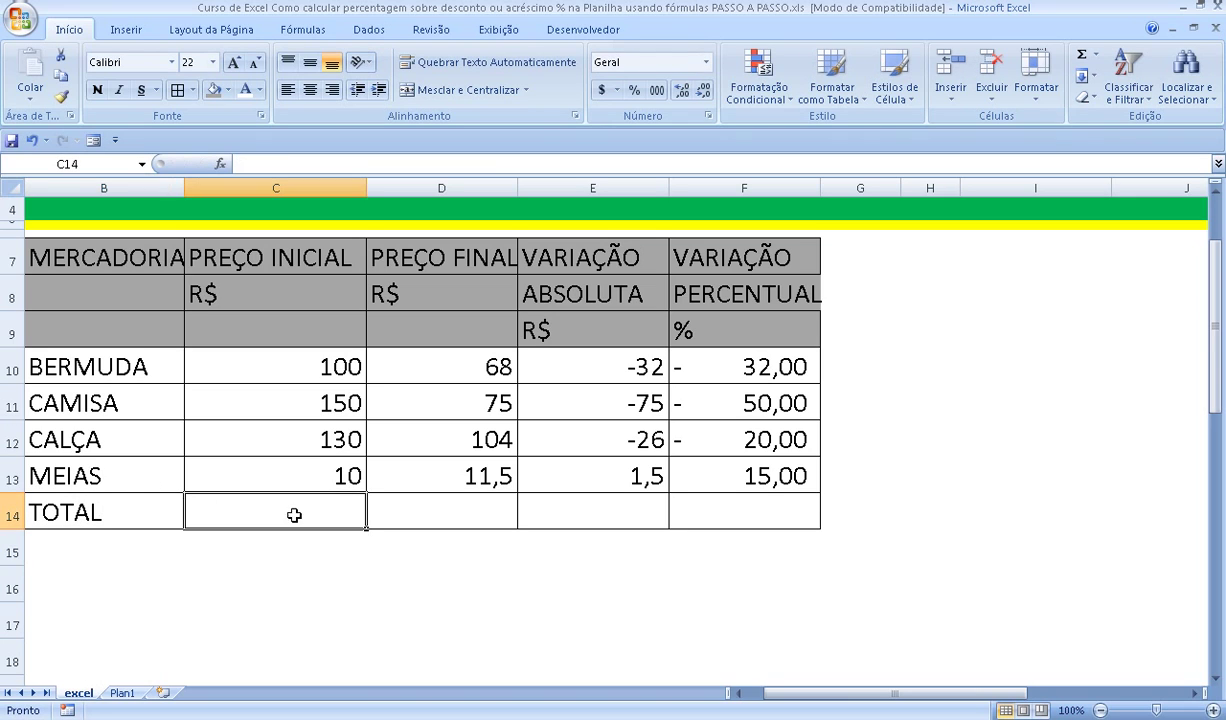
{"action": "left_click", "coordinate": [1081, 55]}
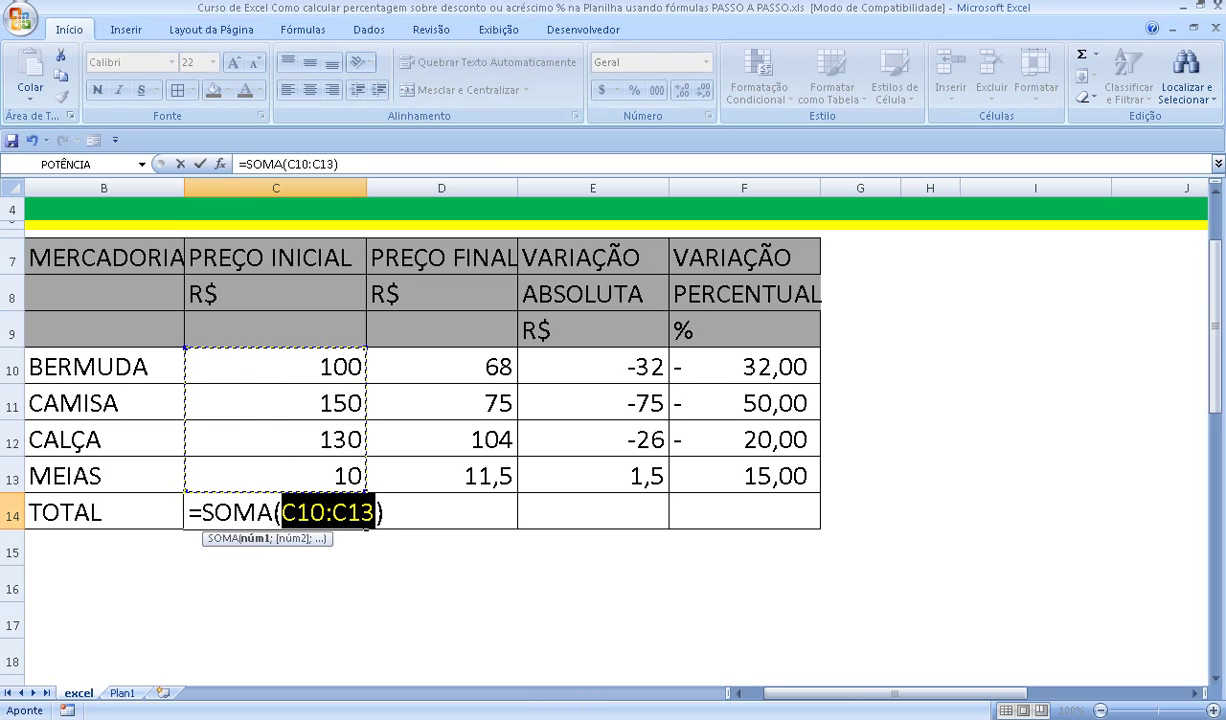
{"action": "key", "text": "Return"}
{"action": "key", "text": "Up"}
{"action": "key", "text": "Right"}
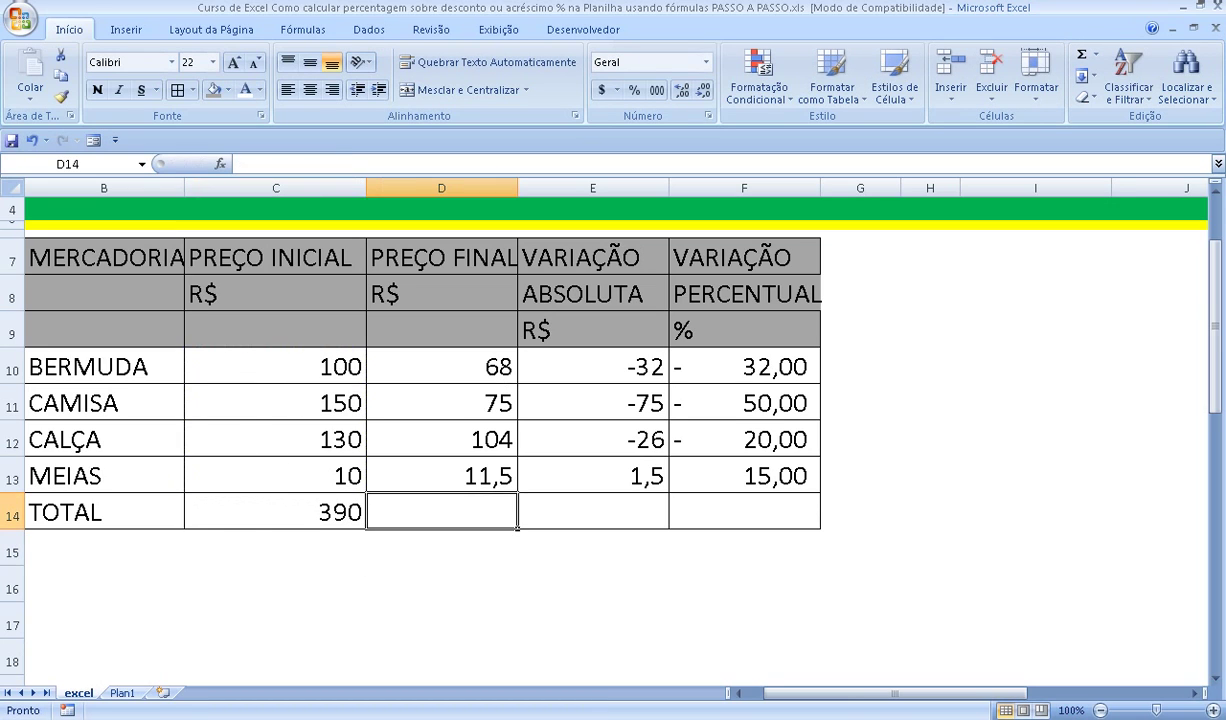
{"action": "left_click", "coordinate": [1081, 56]}
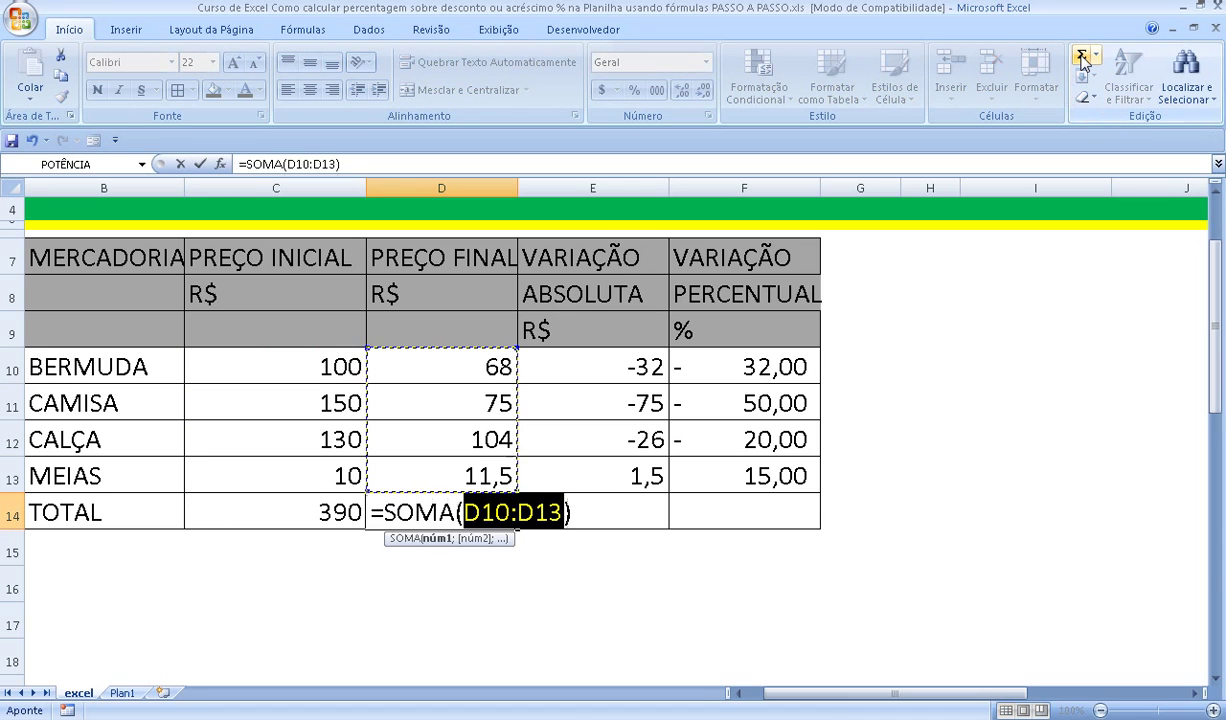
{"action": "key", "text": "Return"}
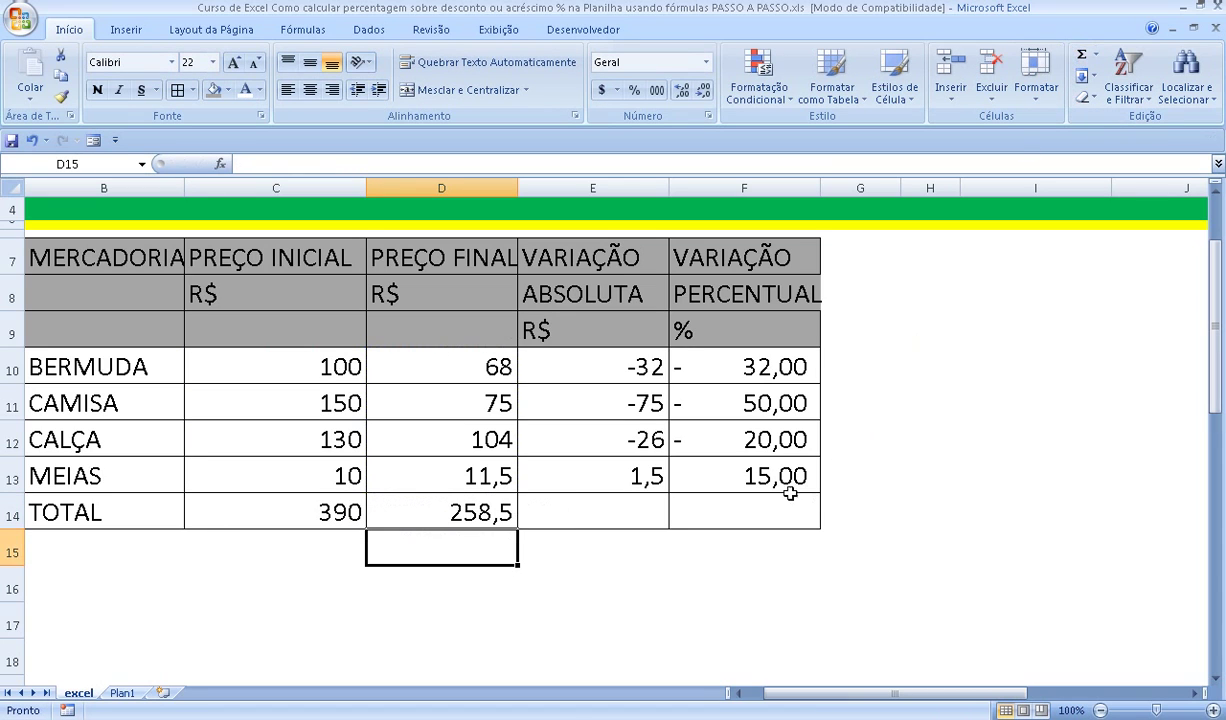
AutoSum the absolute and percentage variations into E14 and F14 (-131,5 and -87,00).
{"action": "left_click", "coordinate": [605, 512]}
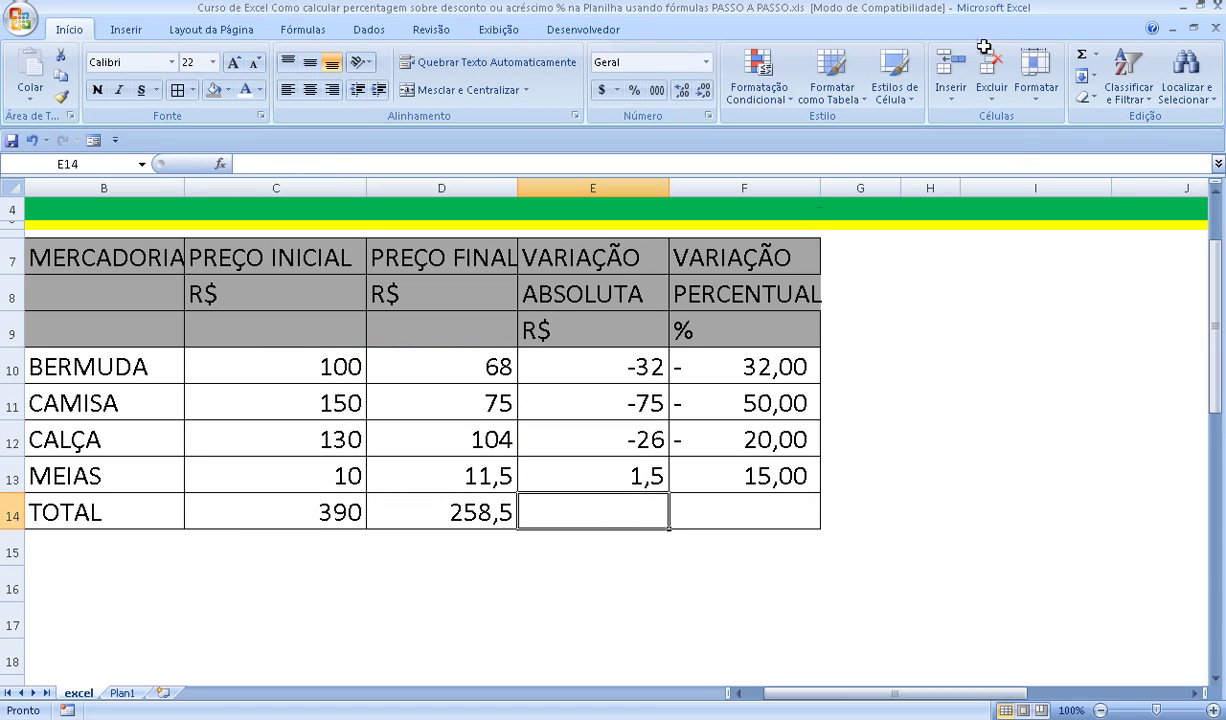
{"action": "left_click", "coordinate": [1085, 55]}
{"action": "key", "text": "Return"}
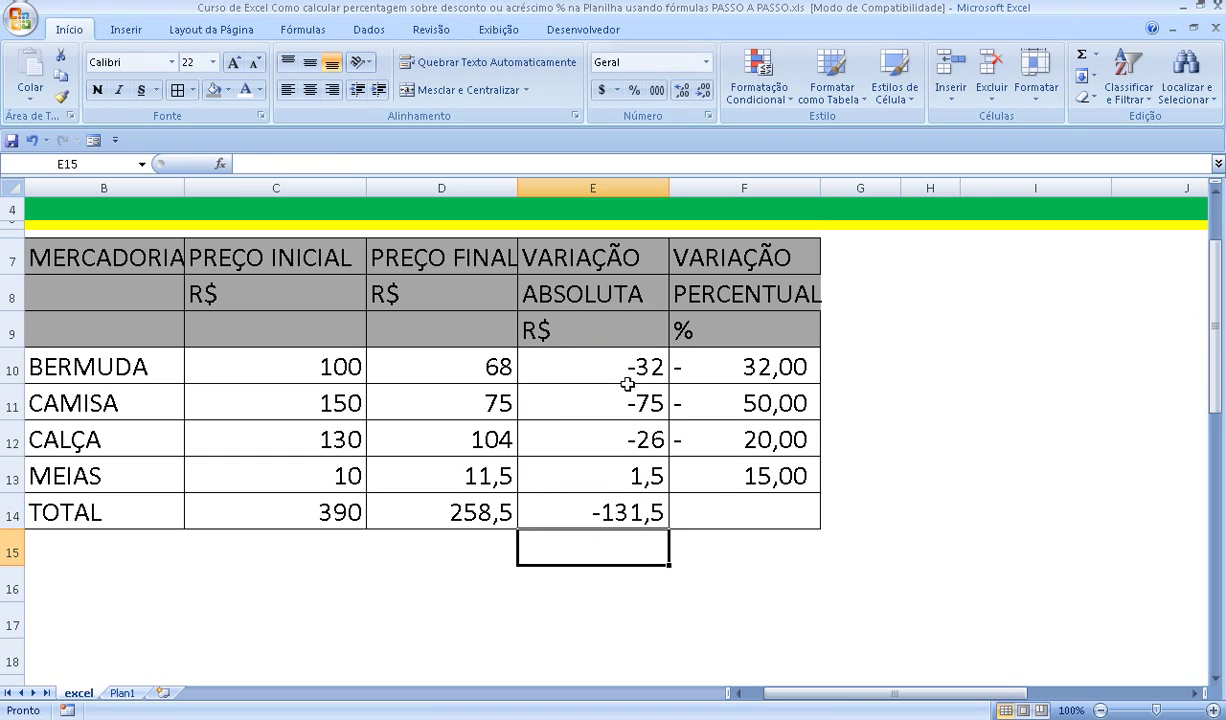
{"action": "left_click", "coordinate": [617, 516]}
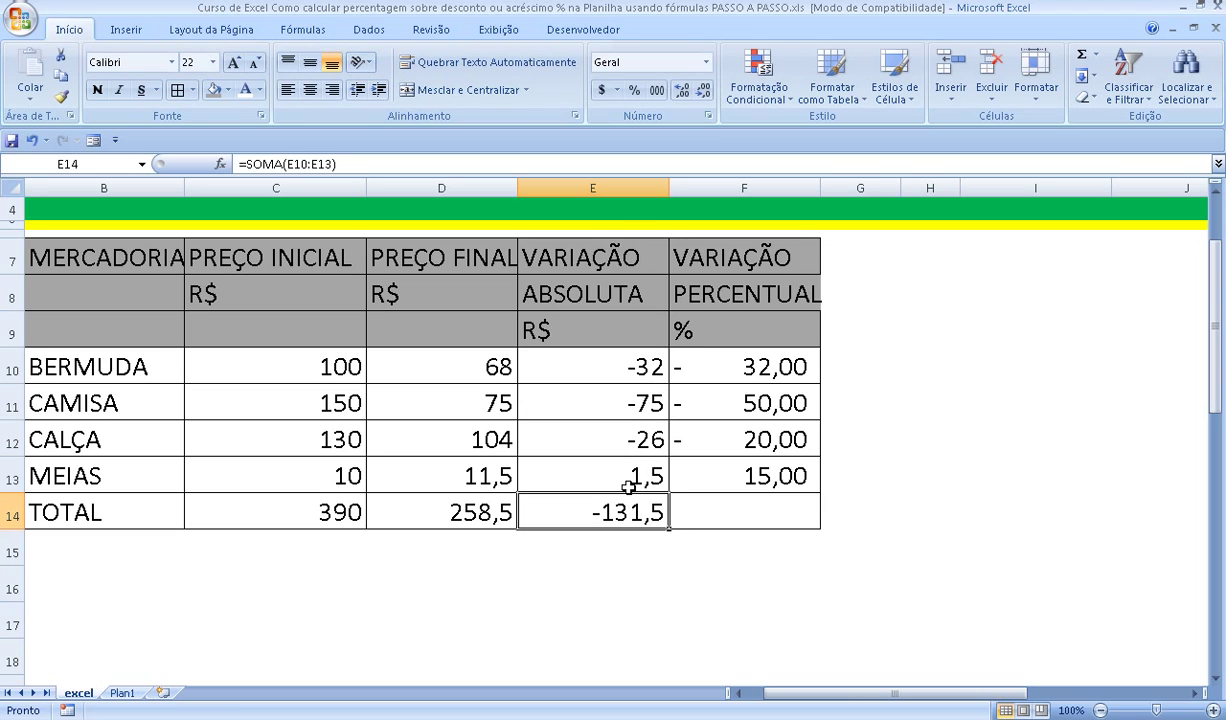
{"action": "left_click", "coordinate": [628, 482]}
{"action": "left_click", "coordinate": [730, 514]}
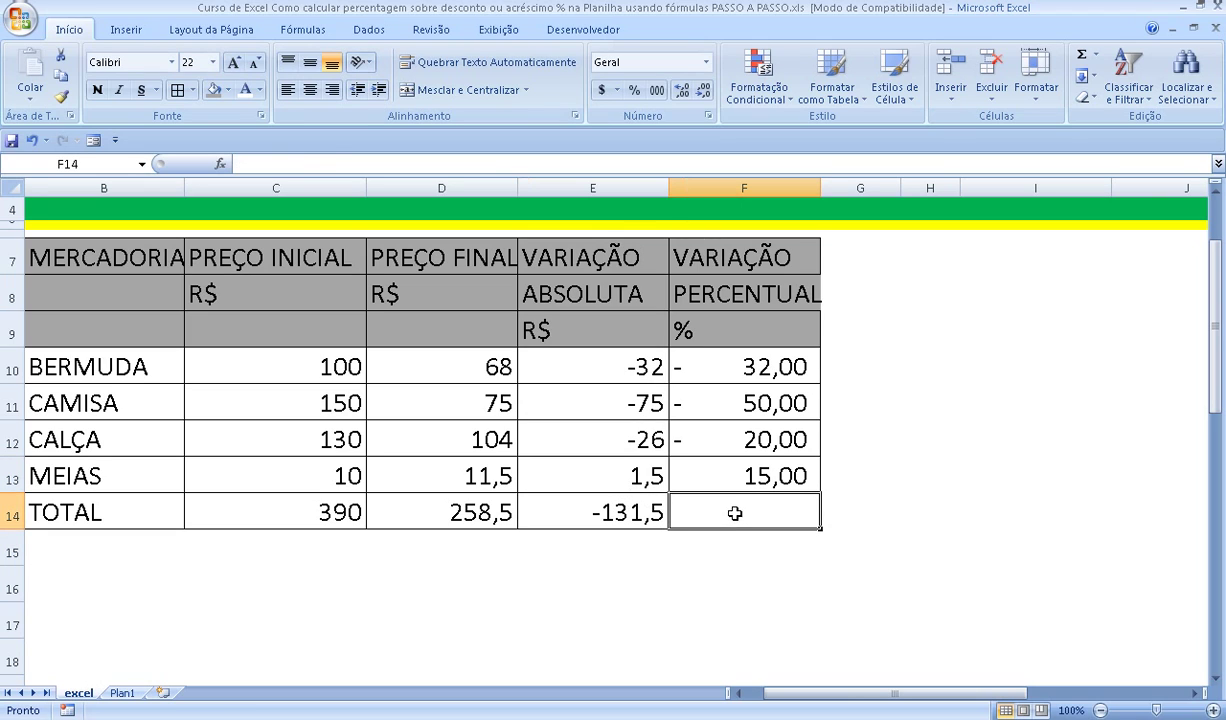
{"action": "left_click", "coordinate": [1080, 58]}
{"action": "key", "text": "Return"}
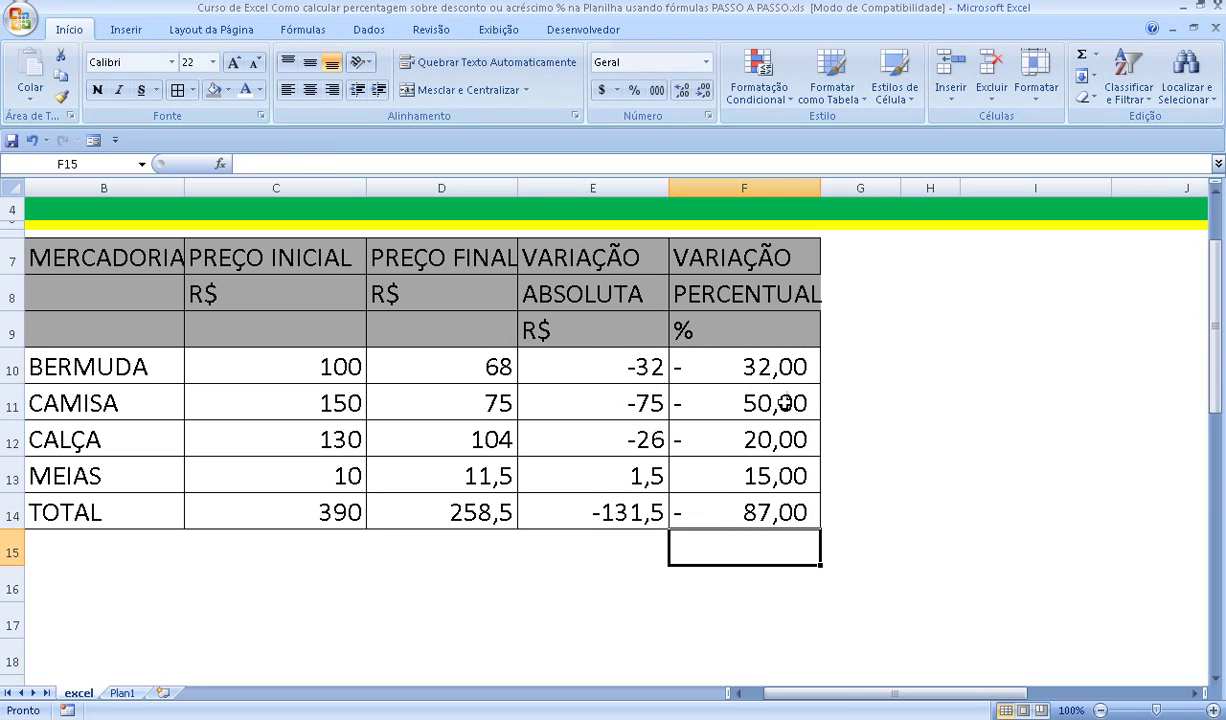
Replace the SUM in F14 with F13's formula copied down, =E14/C14*100, giving -33,72.
{"action": "left_click", "coordinate": [617, 490]}
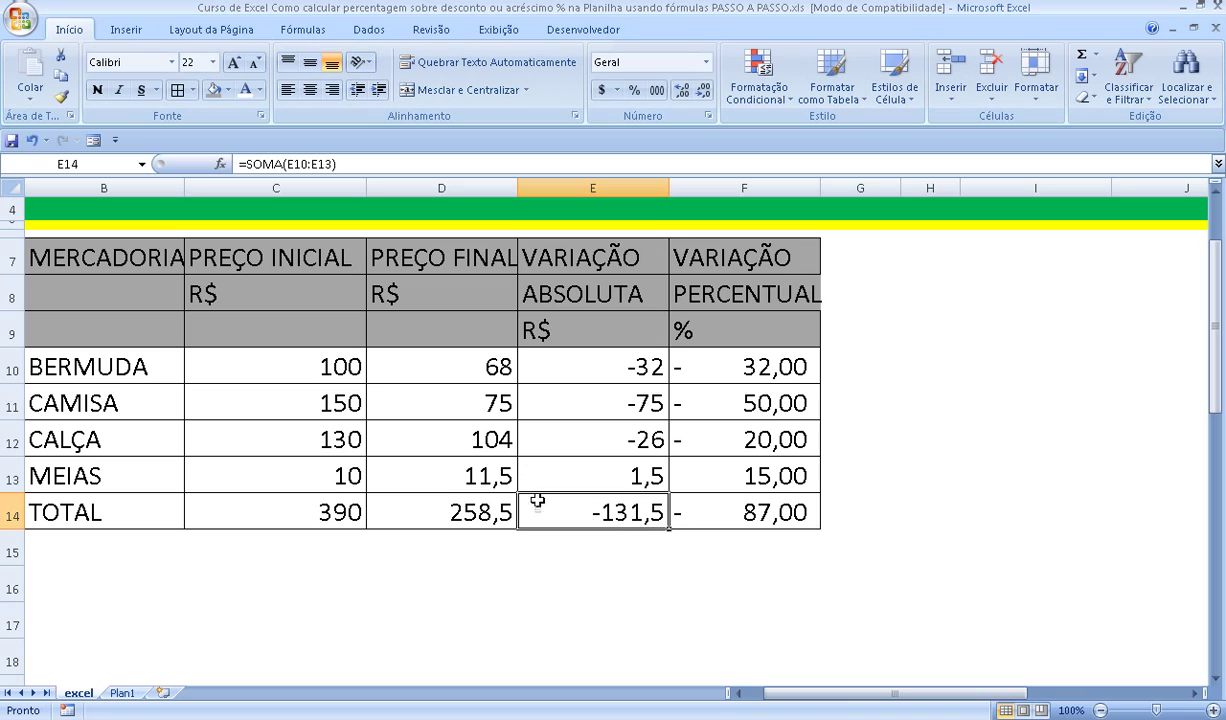
{"action": "left_click", "coordinate": [468, 468]}
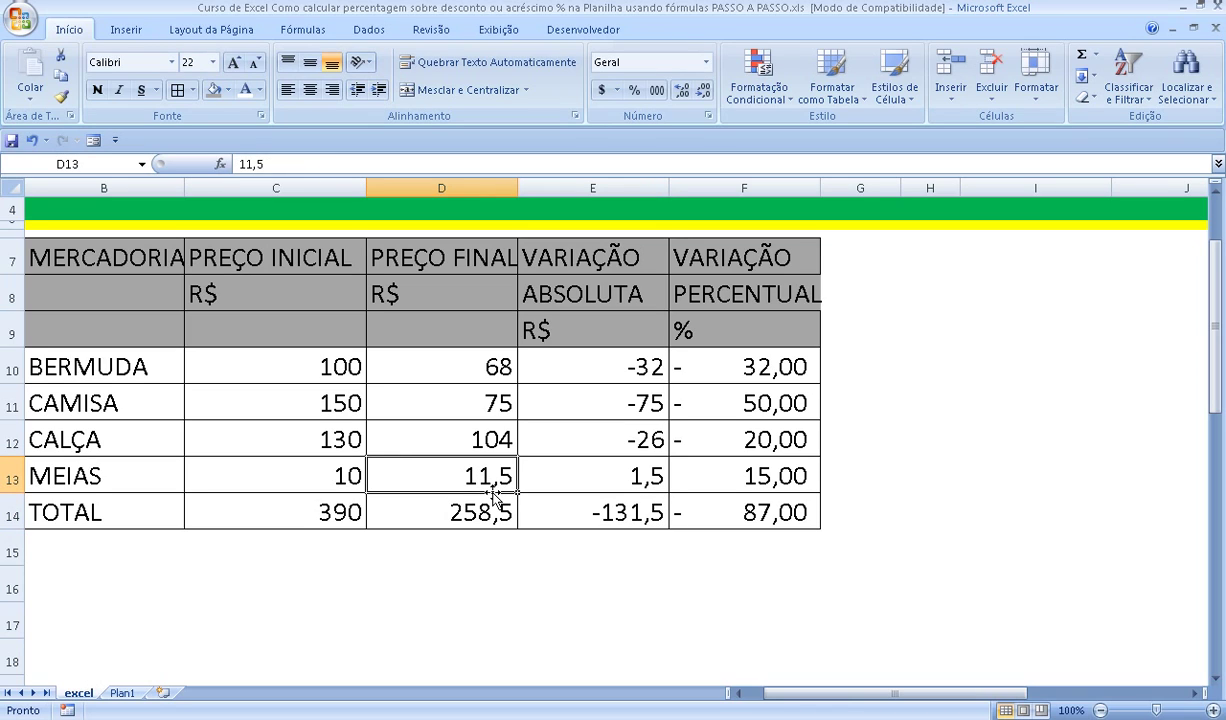
{"action": "left_click", "coordinate": [711, 521]}
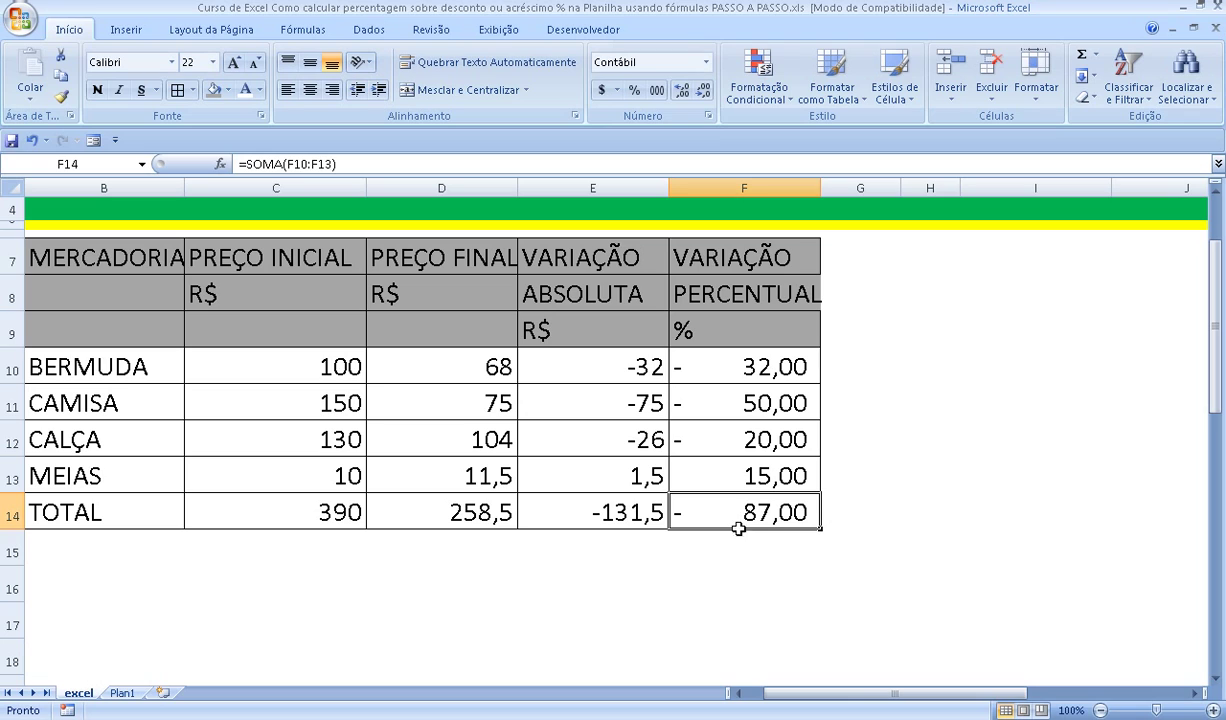
{"action": "double_click", "coordinate": [740, 518]}
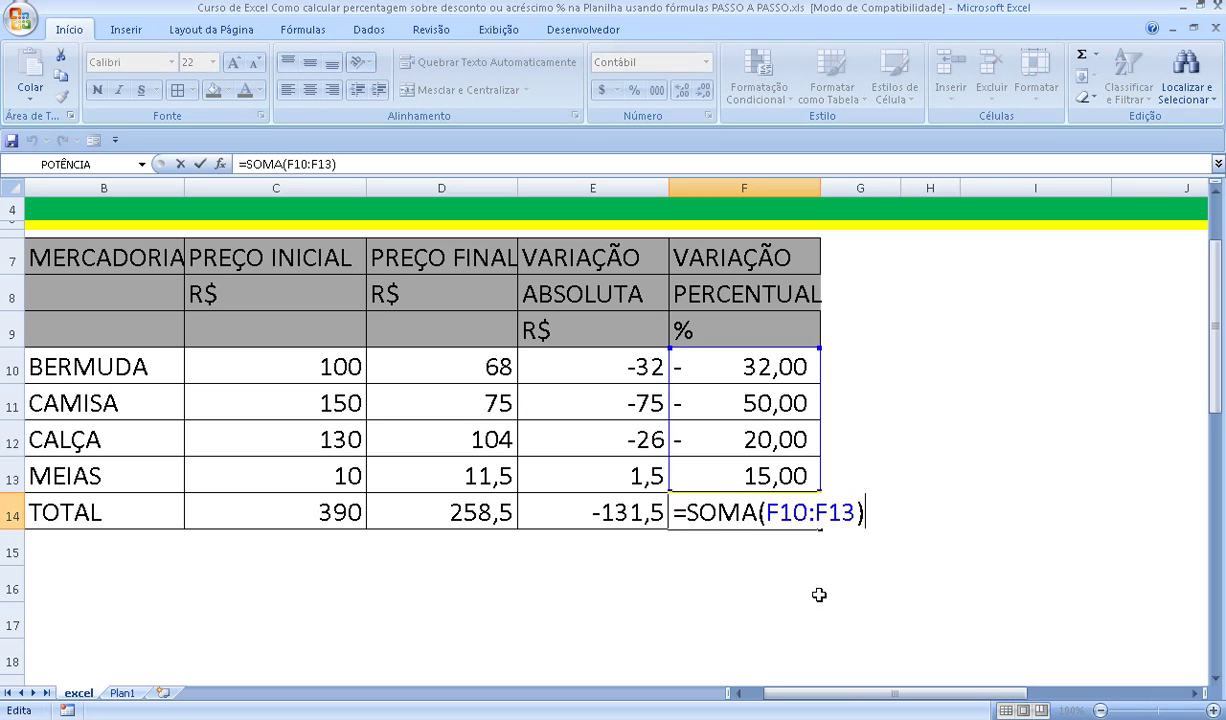
{"action": "key", "text": "Return"}
{"action": "key", "text": "Up"}
{"action": "key", "text": "Delete"}
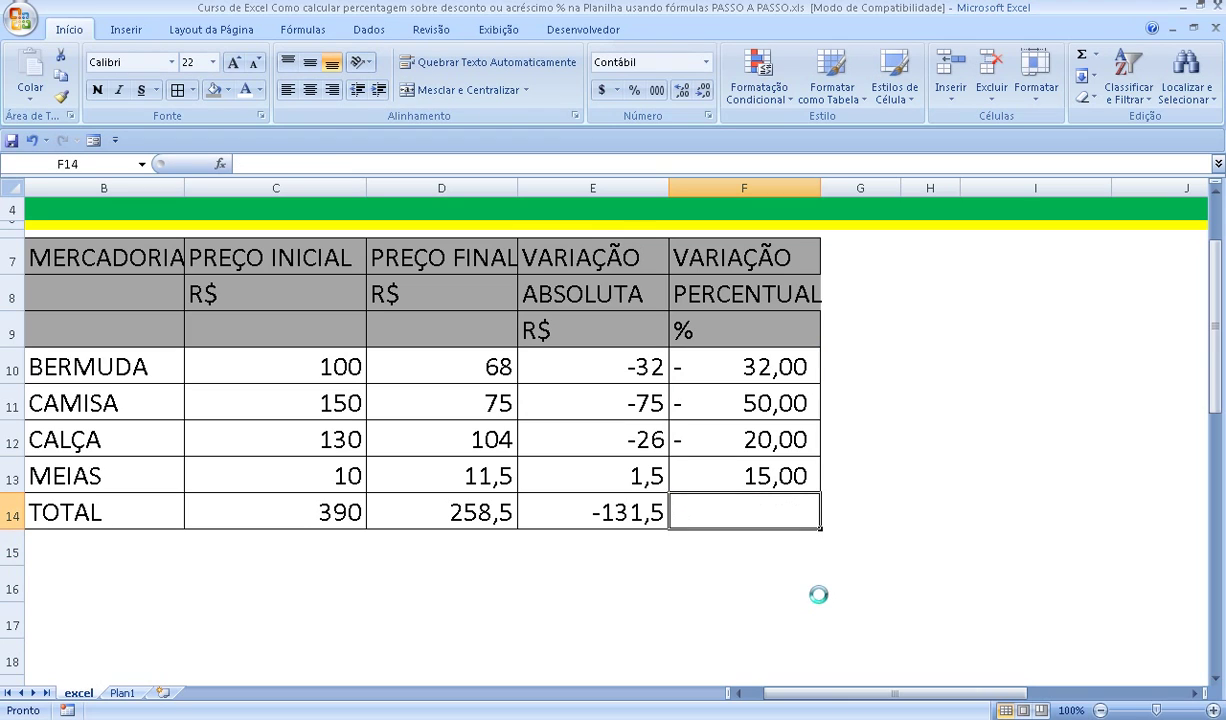
{"action": "left_click", "coordinate": [763, 479]}
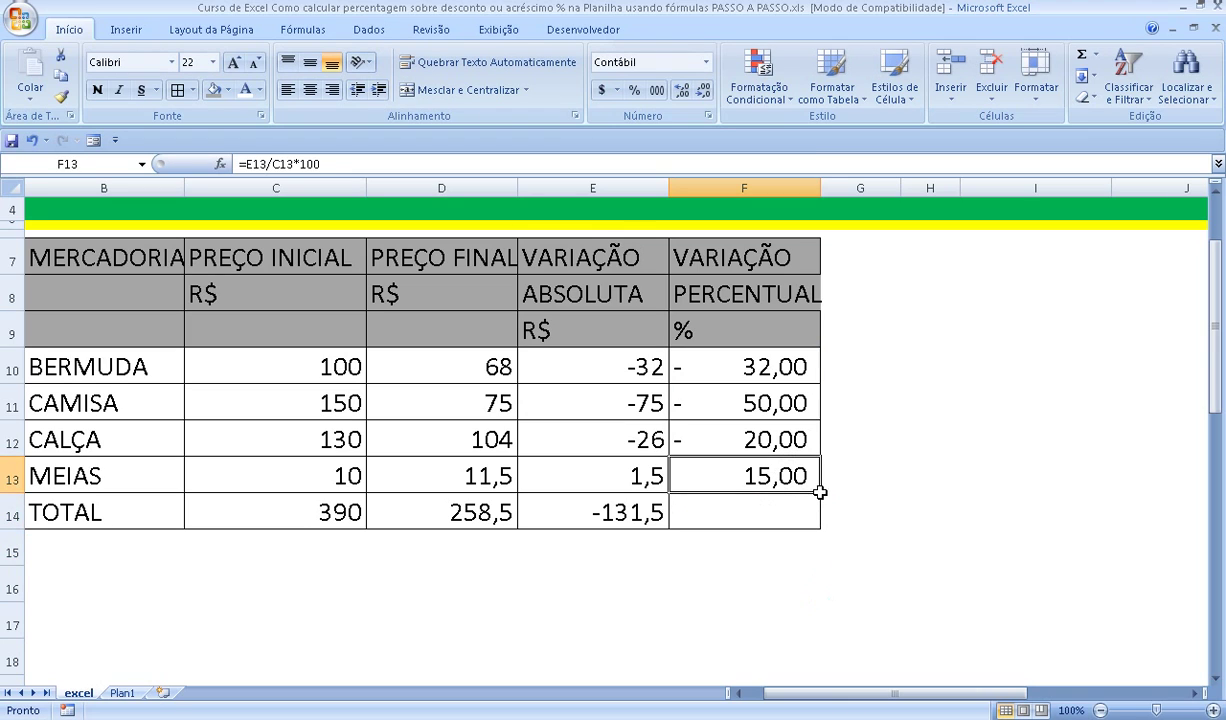
{"action": "mouse_move", "coordinate": [820, 494]}
{"action": "left_mouse_down"}
{"action": "mouse_move", "coordinate": [819, 520]}
{"action": "mouse_move", "coordinate": [790, 510]}
{"action": "left_mouse_up"}
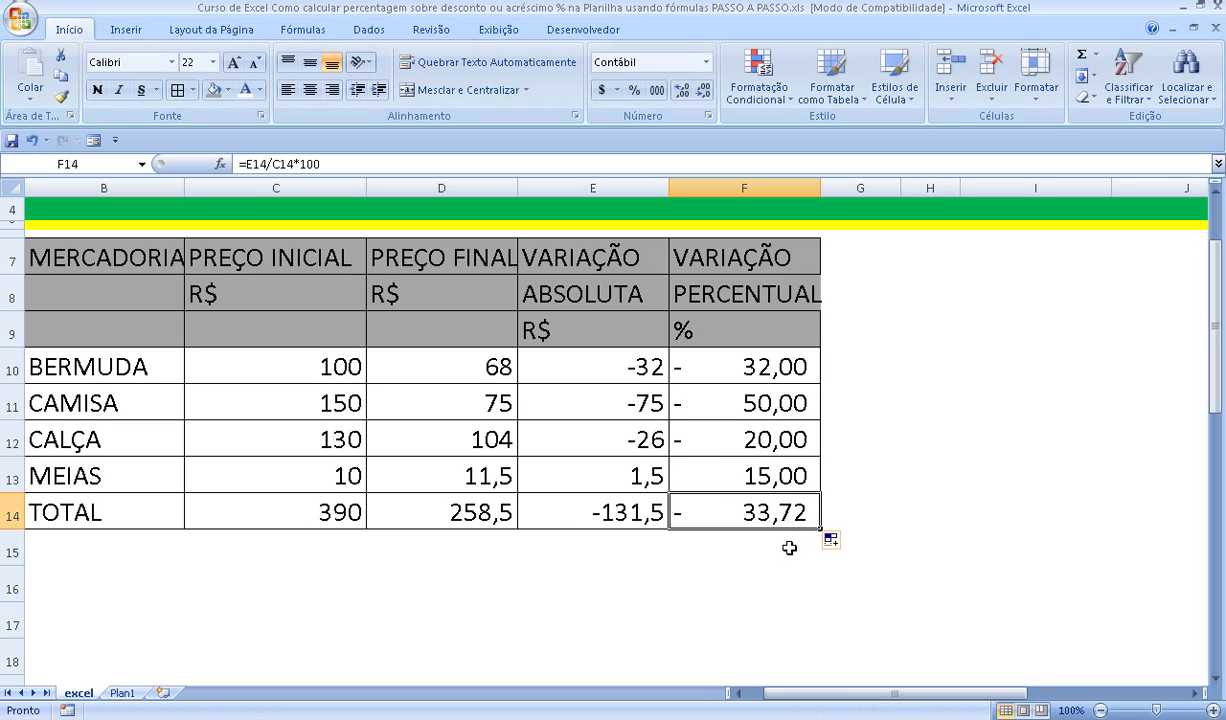
Apply two-decimal accounting format to the prices and variations in columns C to E.
{"action": "left_click", "coordinate": [439, 512]}
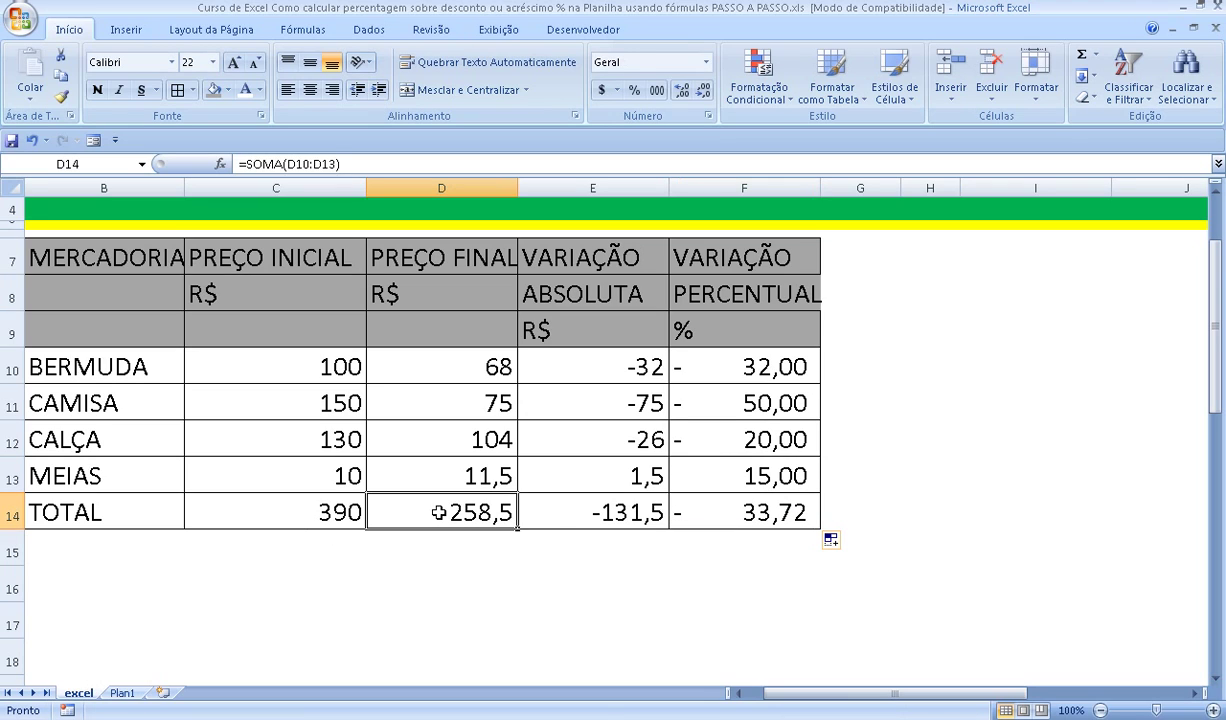
{"action": "left_click", "coordinate": [326, 512]}
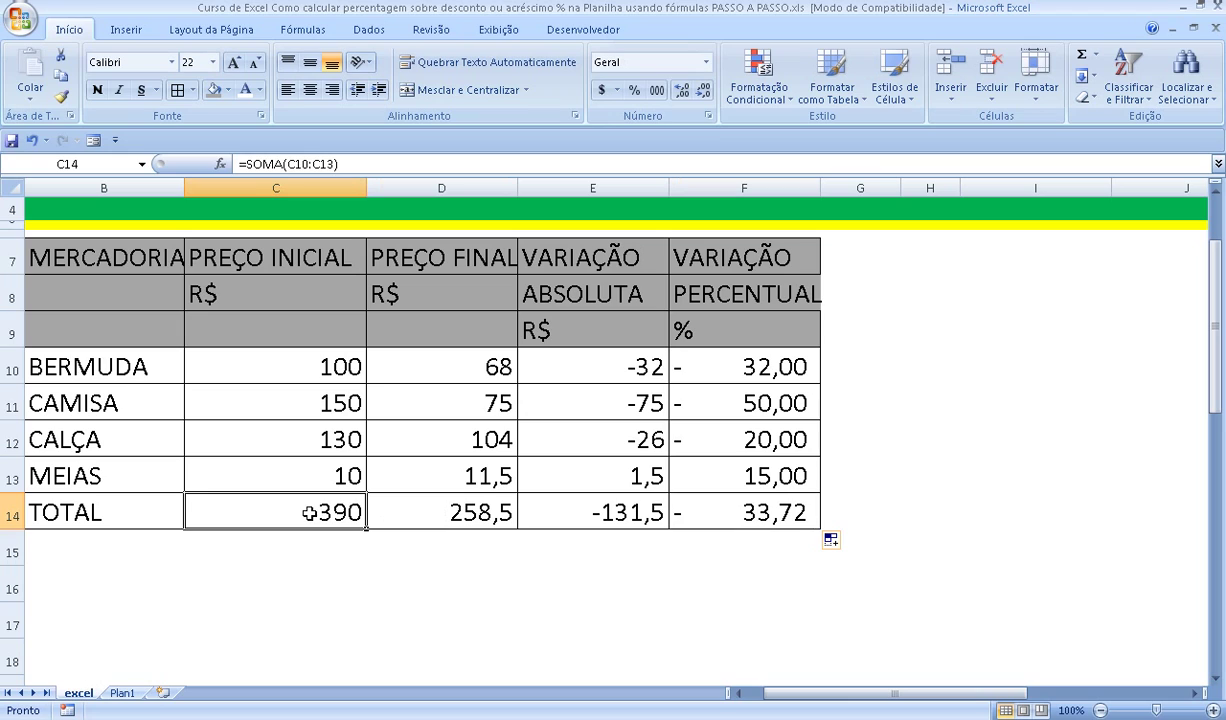
{"action": "left_click", "coordinate": [403, 514]}
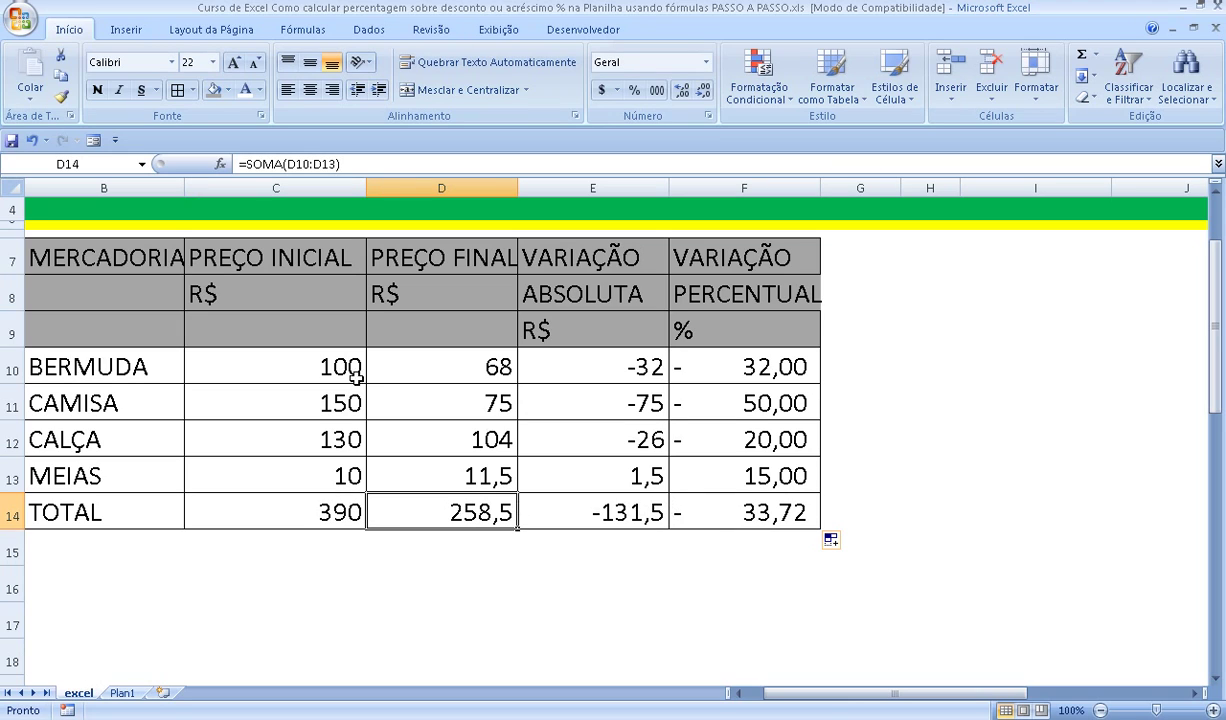
{"action": "mouse_move", "coordinate": [287, 358]}
{"action": "left_mouse_down"}
{"action": "mouse_move", "coordinate": [595, 486]}
{"action": "mouse_move", "coordinate": [594, 503]}
{"action": "left_mouse_up"}
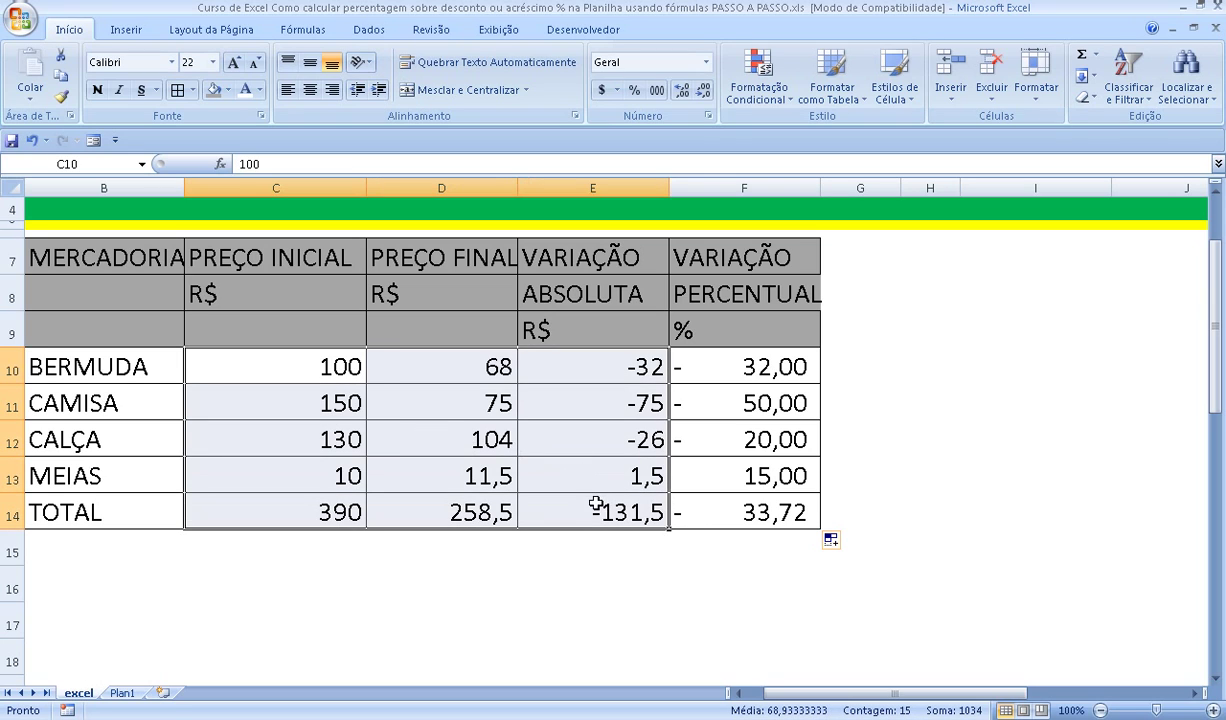
{"action": "left_click", "coordinate": [655, 90]}
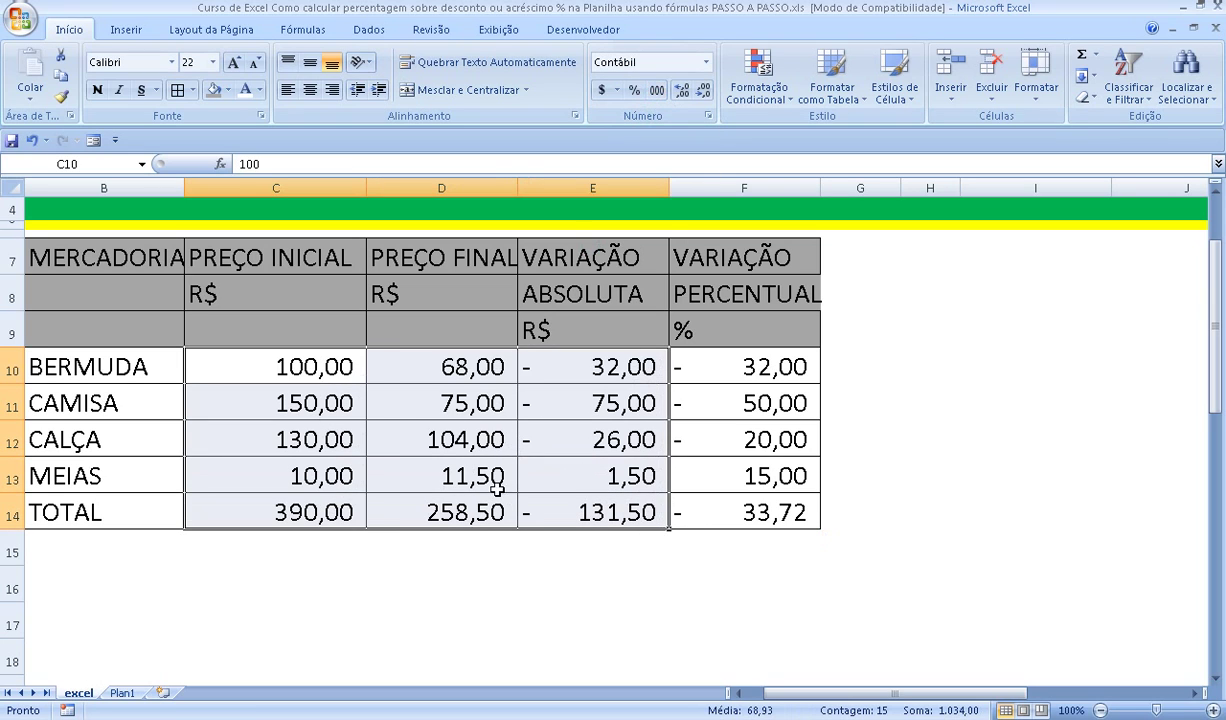
Shade the TOTAL row B14:F14 with a grey fill.
{"action": "left_click", "coordinate": [445, 550]}
{"action": "mouse_move", "coordinate": [112, 505]}
{"action": "left_mouse_down"}
{"action": "mouse_move", "coordinate": [385, 511]}
{"action": "mouse_move", "coordinate": [697, 495]}
{"action": "left_mouse_up"}
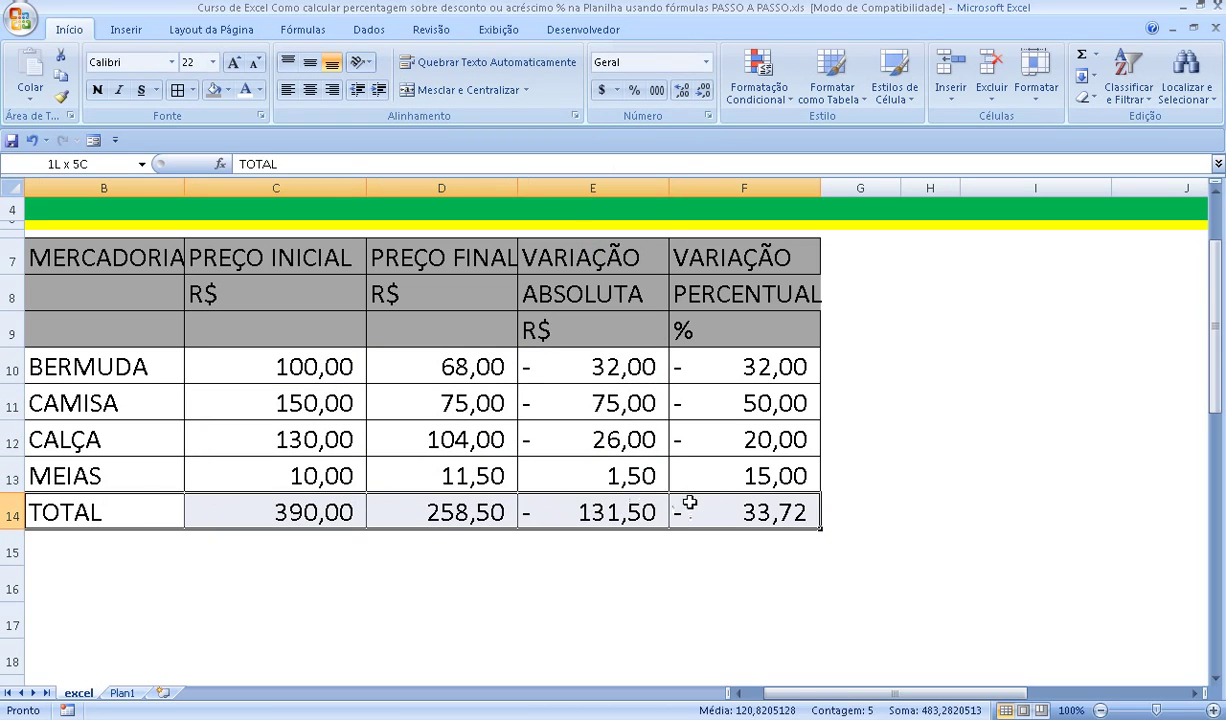
{"action": "left_click", "coordinate": [213, 89]}
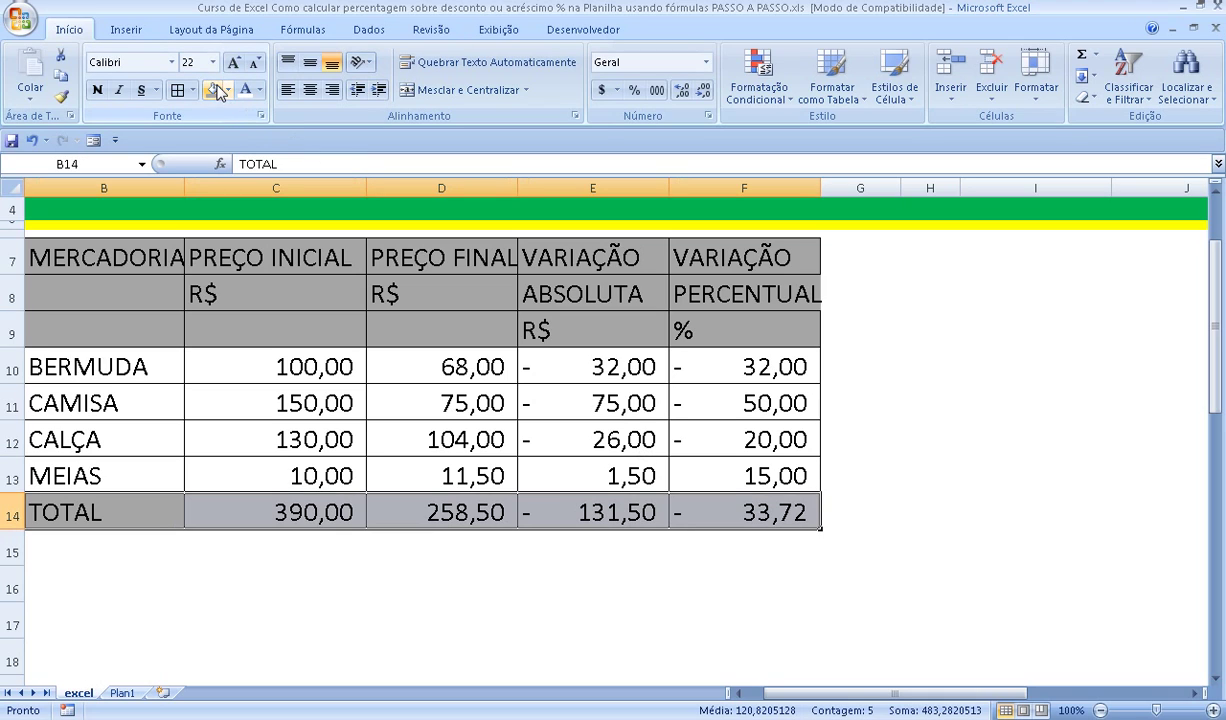